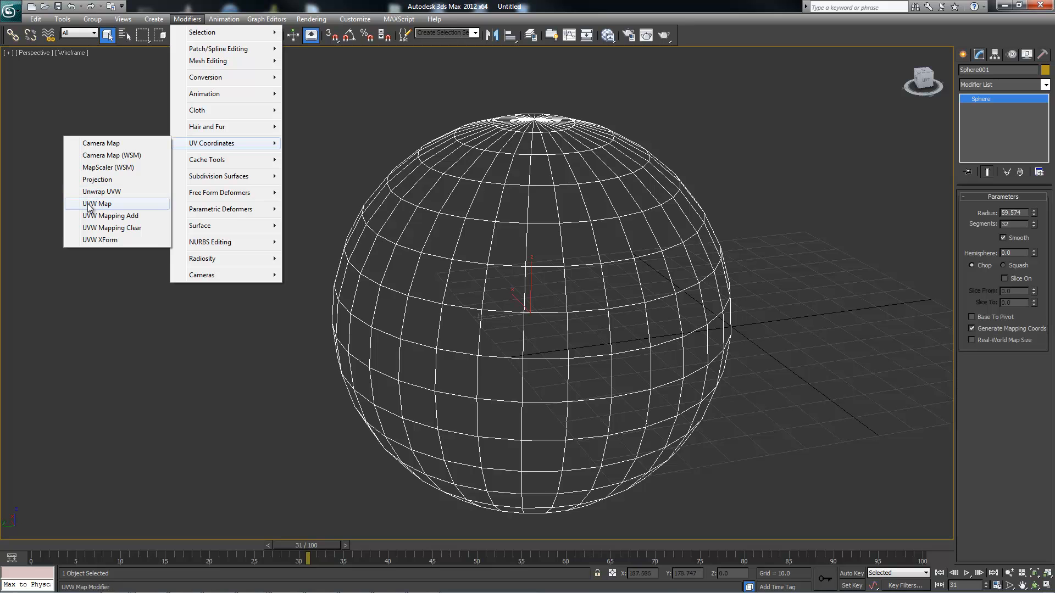
# Step: Apply an Unwrap UVW modifier to the sphere, expand its sub-object levels and view the seams around the model
pyautogui.click(100, 192)
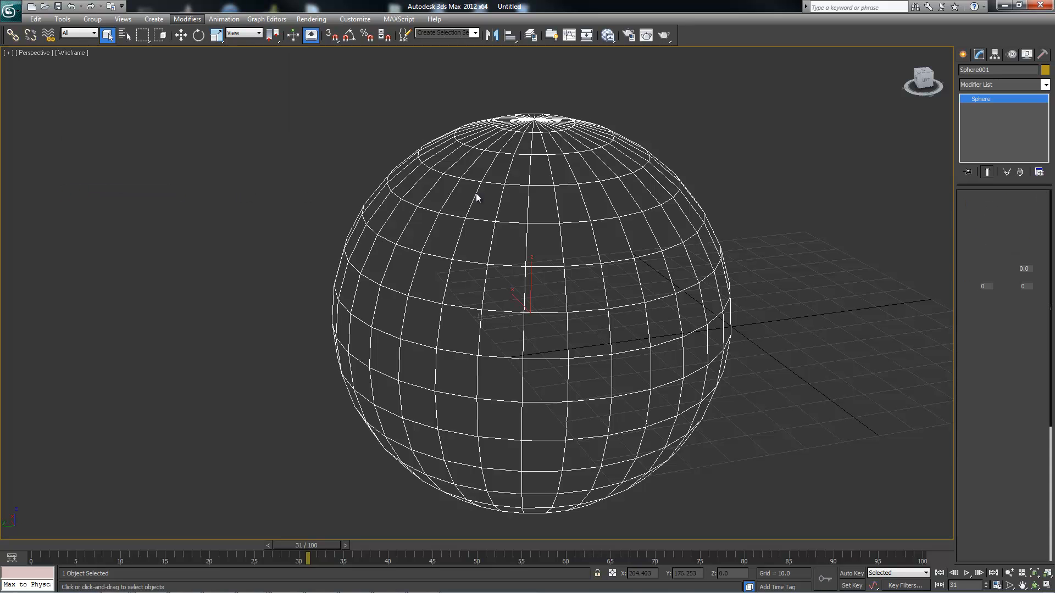
pyautogui.keyDown('alt'); pyautogui.moveTo(473, 182); pyautogui.dragTo(437, 199, button='middle'); pyautogui.keyUp('alt')
pyautogui.click(976, 99)
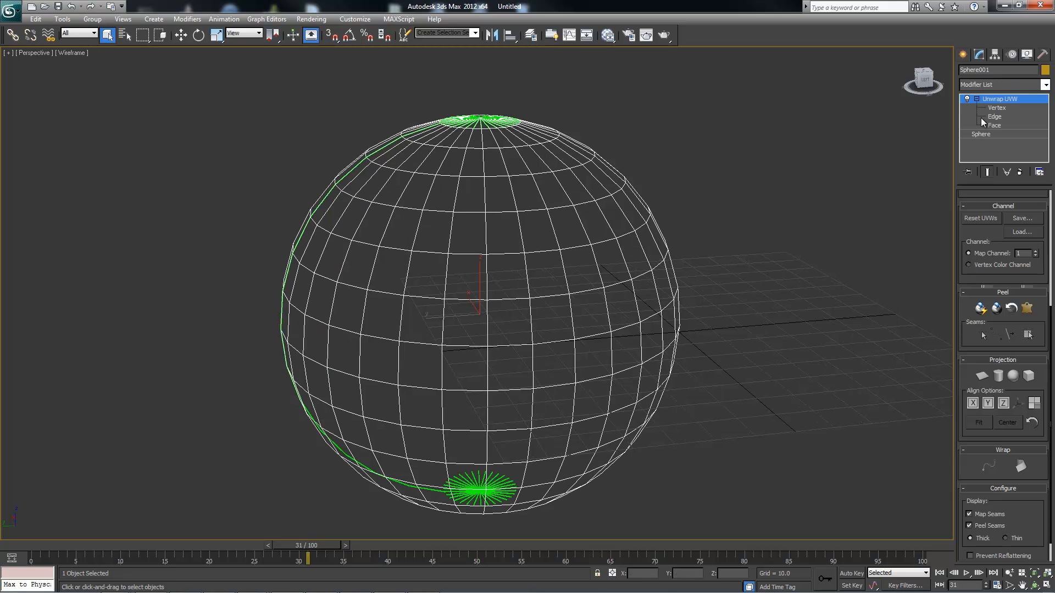
pyautogui.keyDown('alt'); pyautogui.moveTo(578, 164); pyautogui.dragTo(449, 166, button='middle'); pyautogui.keyUp('alt')
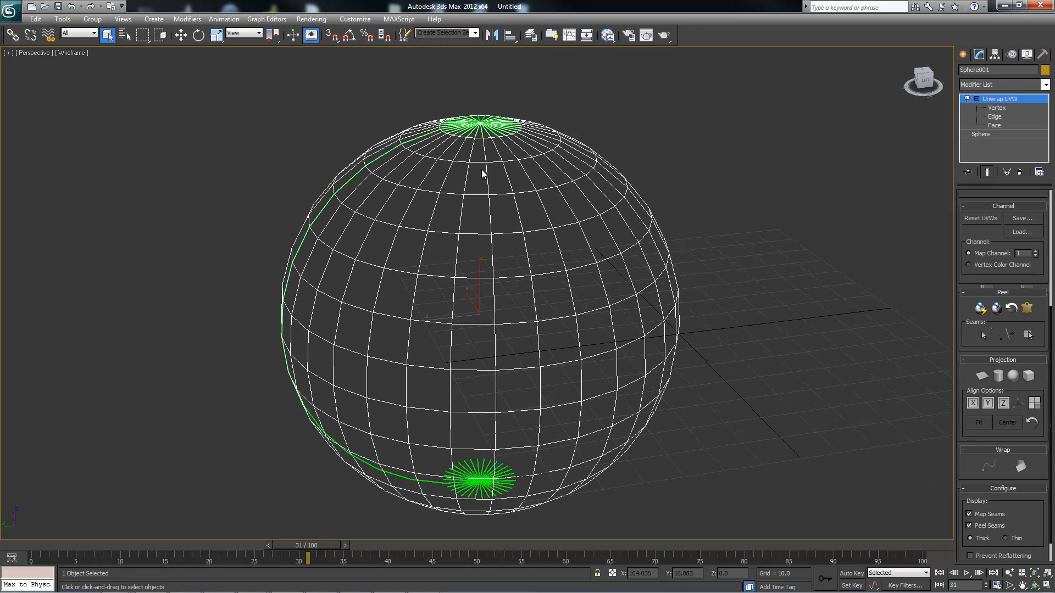
pyautogui.keyDown('alt'); pyautogui.moveTo(517, 161); pyautogui.dragTo(505, 177, button='middle'); pyautogui.keyUp('alt')
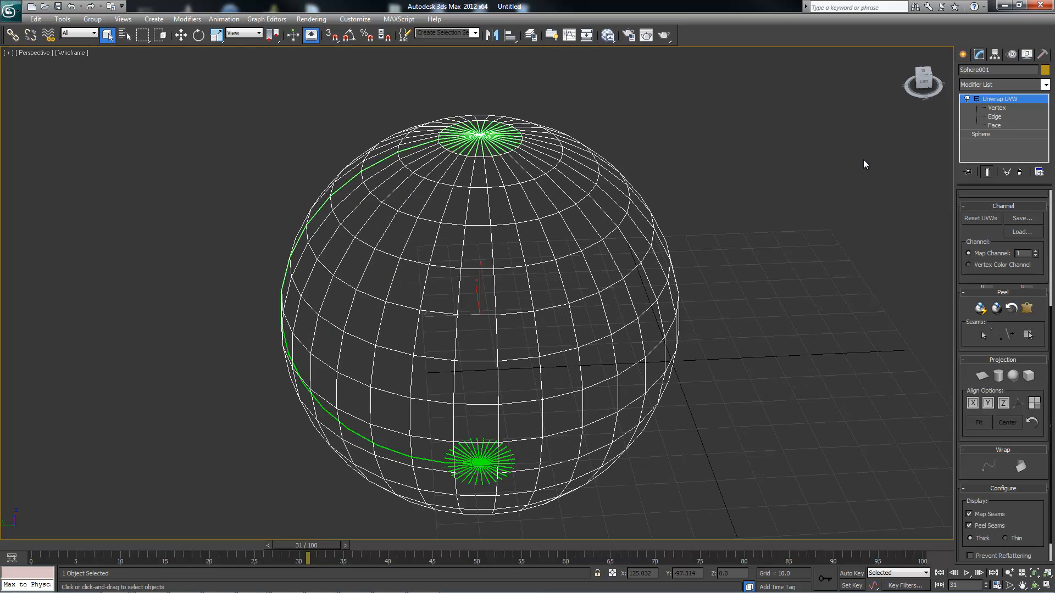
pyautogui.keyDown('alt'); pyautogui.moveTo(524, 266); pyautogui.dragTo(508, 242, button='middle'); pyautogui.keyUp('alt')
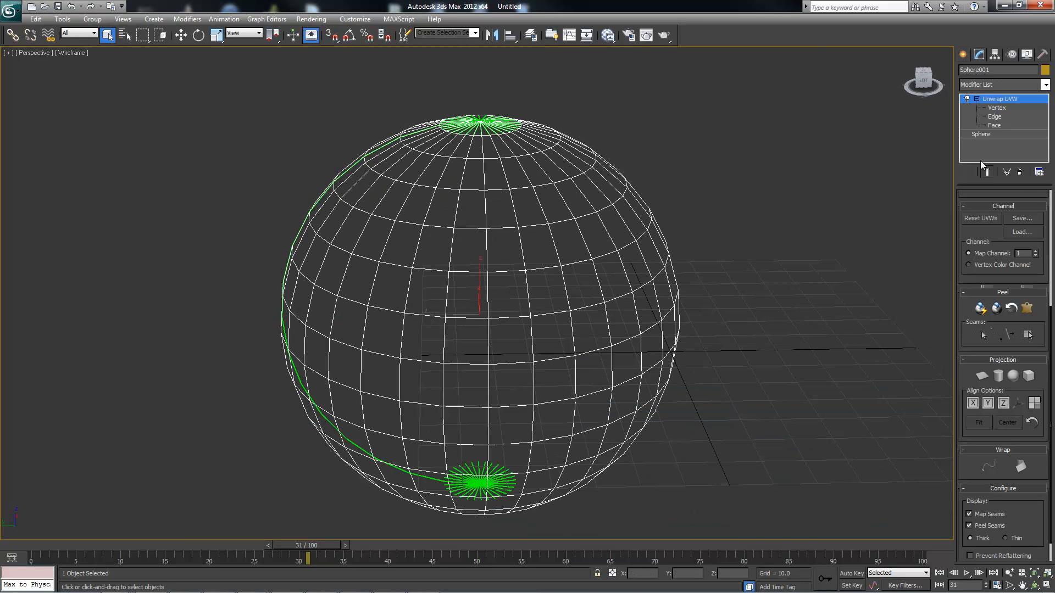
# Step: Open the UV editor and select a rectangular block of UV vertices in the upper part of the layout
pyautogui.moveTo(962, 350); pyautogui.dragTo(960, 562)
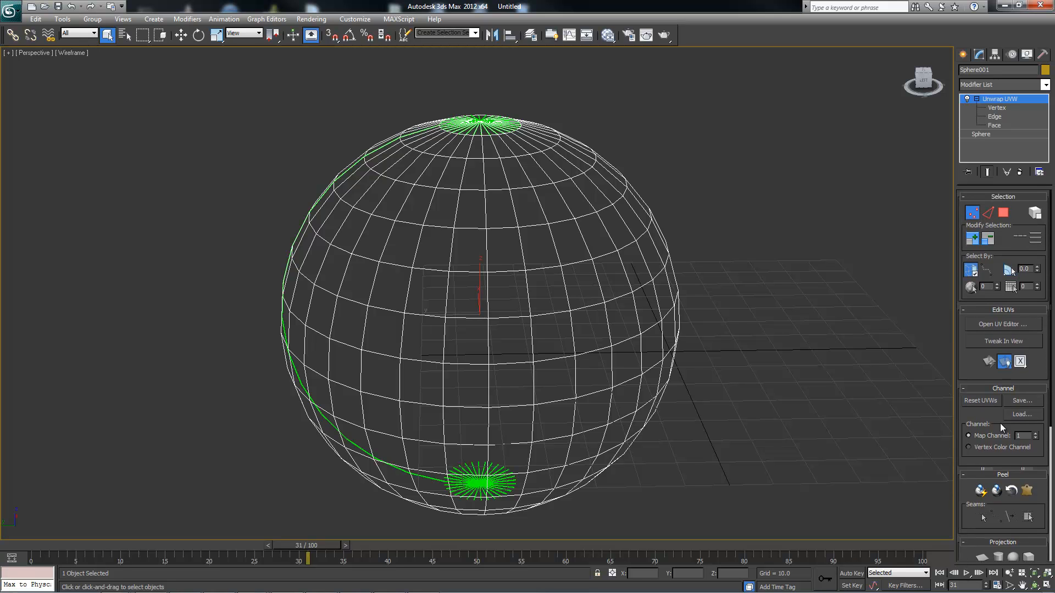
pyautogui.keyDown('alt'); pyautogui.moveTo(522, 255); pyautogui.dragTo(799, 259, button='middle'); pyautogui.keyUp('alt')
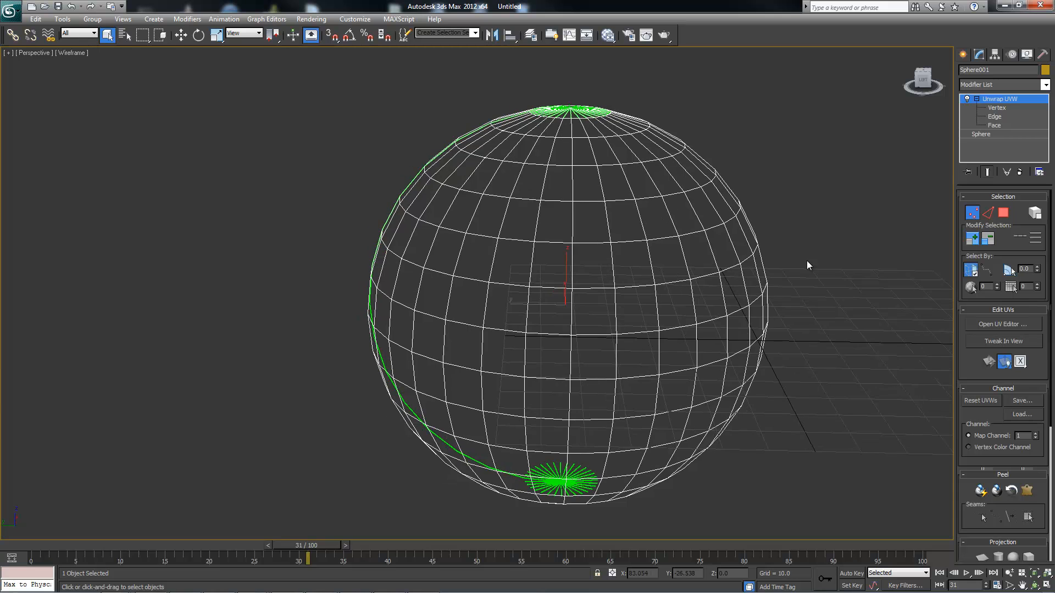
pyautogui.click(995, 324)
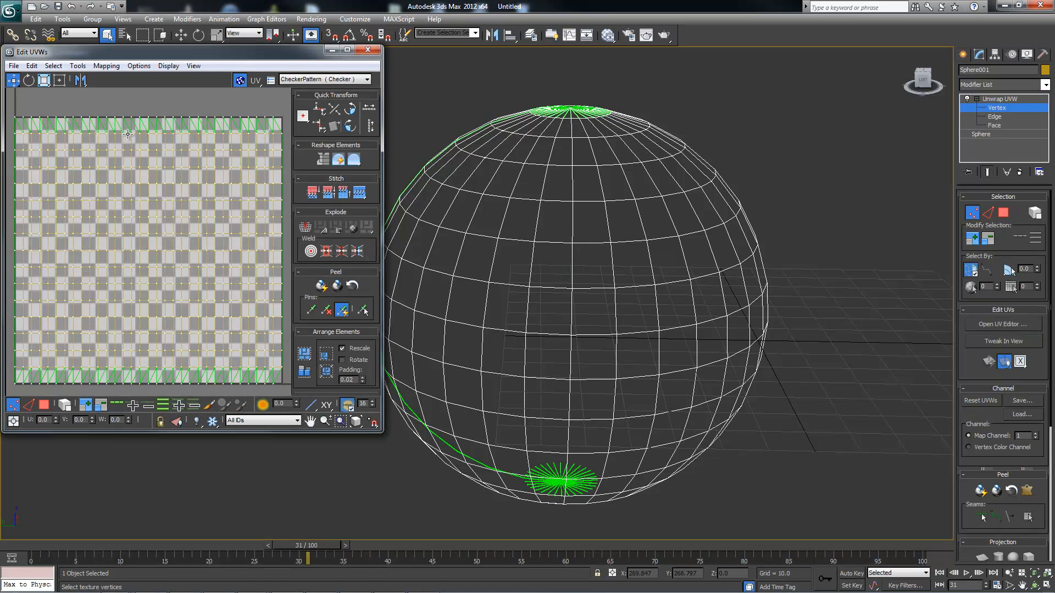
pyautogui.moveTo(167, 110); pyautogui.dragTo(70, 202)
pyautogui.keyDown('alt'); pyautogui.moveTo(650, 146); pyautogui.dragTo(651, 155, button='middle'); pyautogui.keyUp('alt')
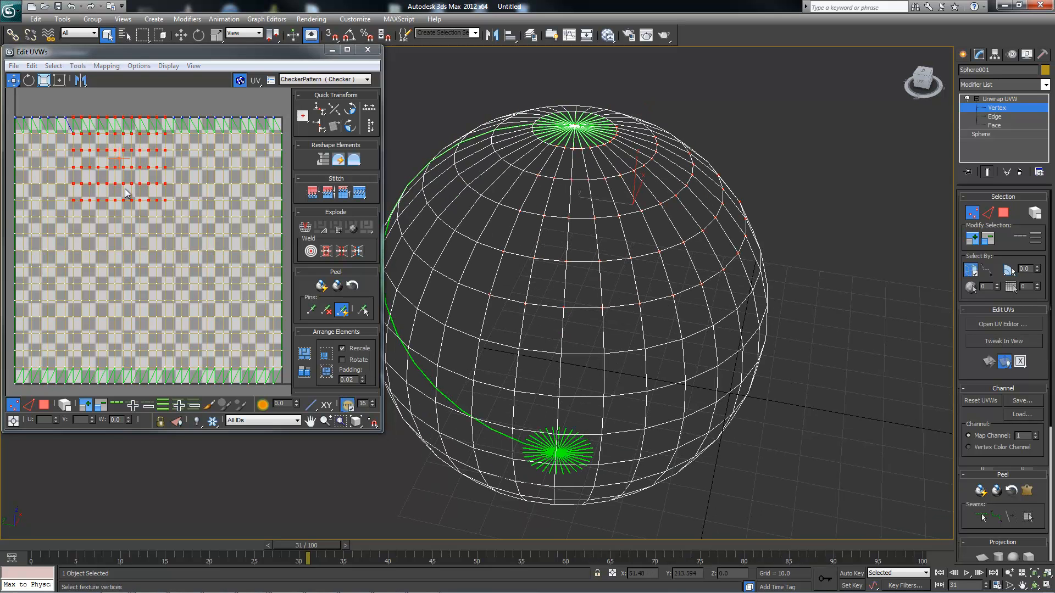
pyautogui.keyDown('alt'); pyautogui.moveTo(423, 225); pyautogui.dragTo(611, 201, button='middle'); pyautogui.keyUp('alt')
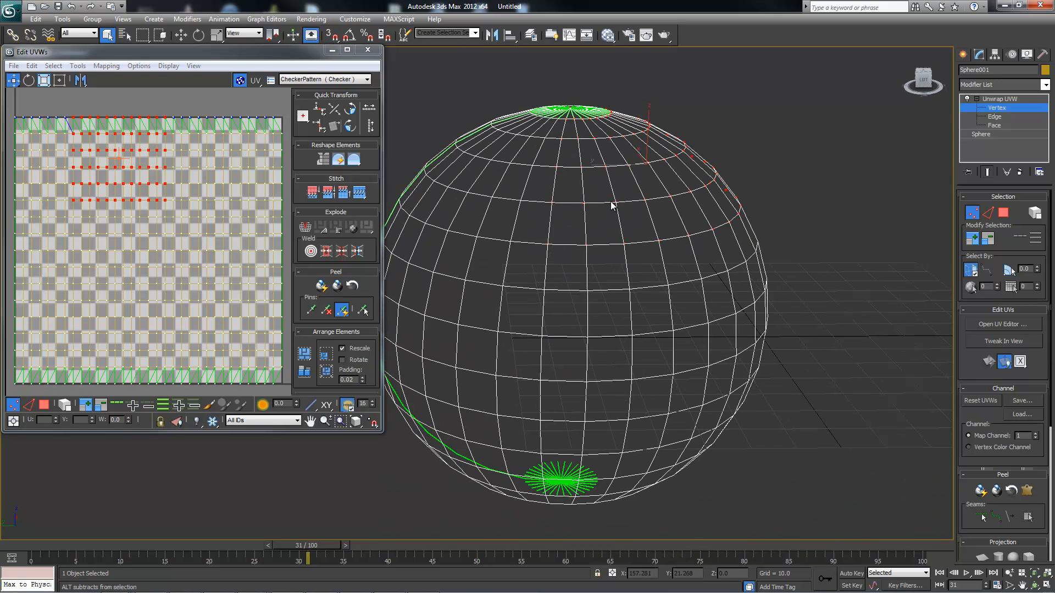
# Step: Display the sphere shaded and examine the checker pattern and the selected vertices on its surface
pyautogui.press('F3')
pyautogui.keyDown('alt'); pyautogui.moveTo(661, 174); pyautogui.dragTo(609, 167, button='middle'); pyautogui.keyUp('alt')
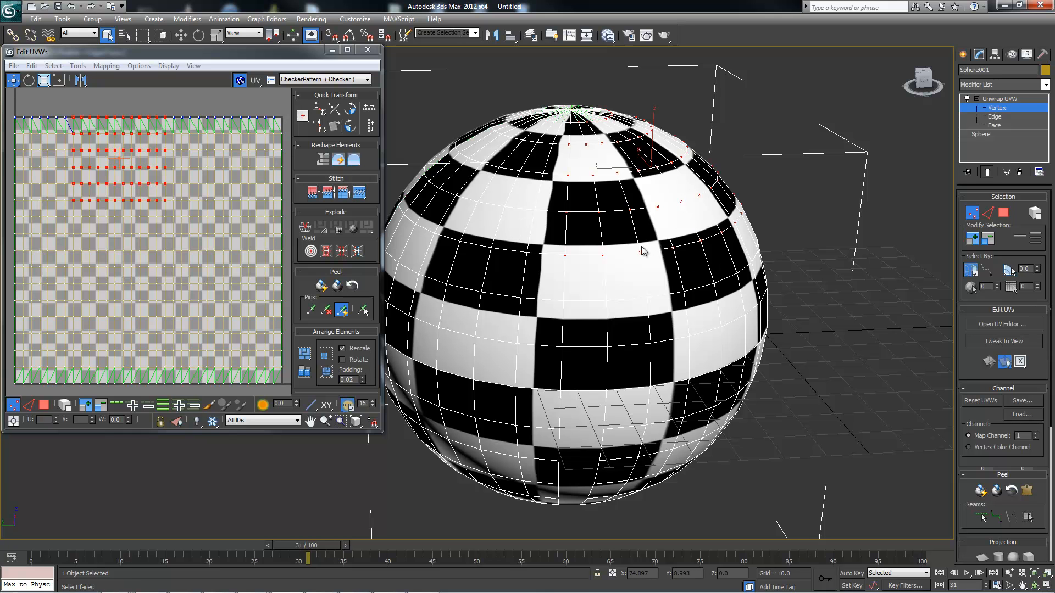
pyautogui.keyDown('alt'); pyautogui.moveTo(579, 228); pyautogui.dragTo(574, 250, button='middle'); pyautogui.keyUp('alt')
pyautogui.keyDown('alt'); pyautogui.moveTo(685, 208); pyautogui.dragTo(639, 187, button='middle'); pyautogui.keyUp('alt')
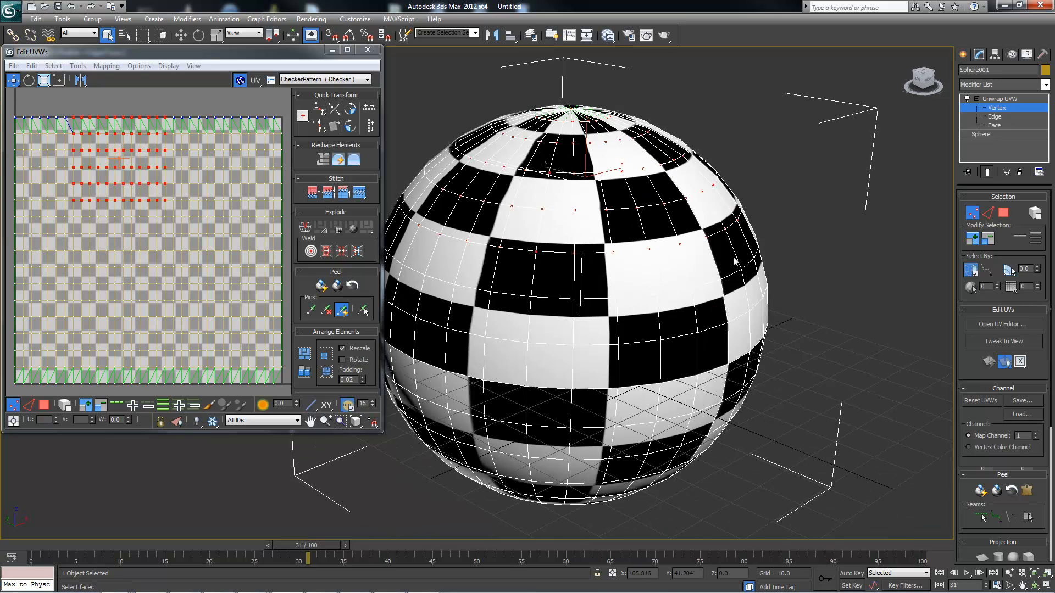
pyautogui.keyDown('alt'); pyautogui.moveTo(663, 237); pyautogui.dragTo(720, 242, button='middle'); pyautogui.keyUp('alt')
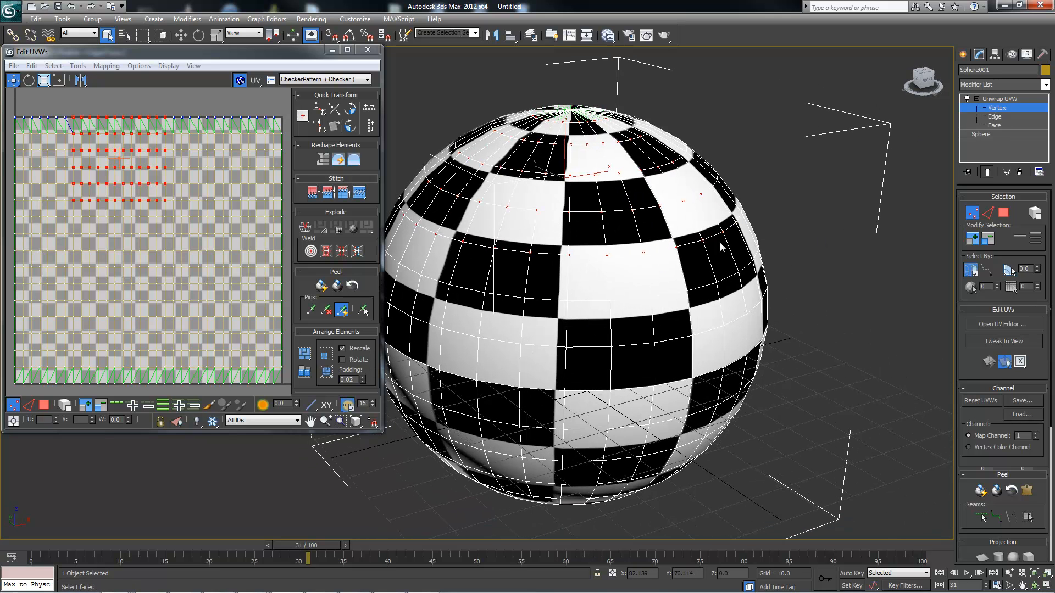
# Step: At edge level, select an edge on the sphere's upper half and extend it to the full horizontal loop
pyautogui.click(994, 117)
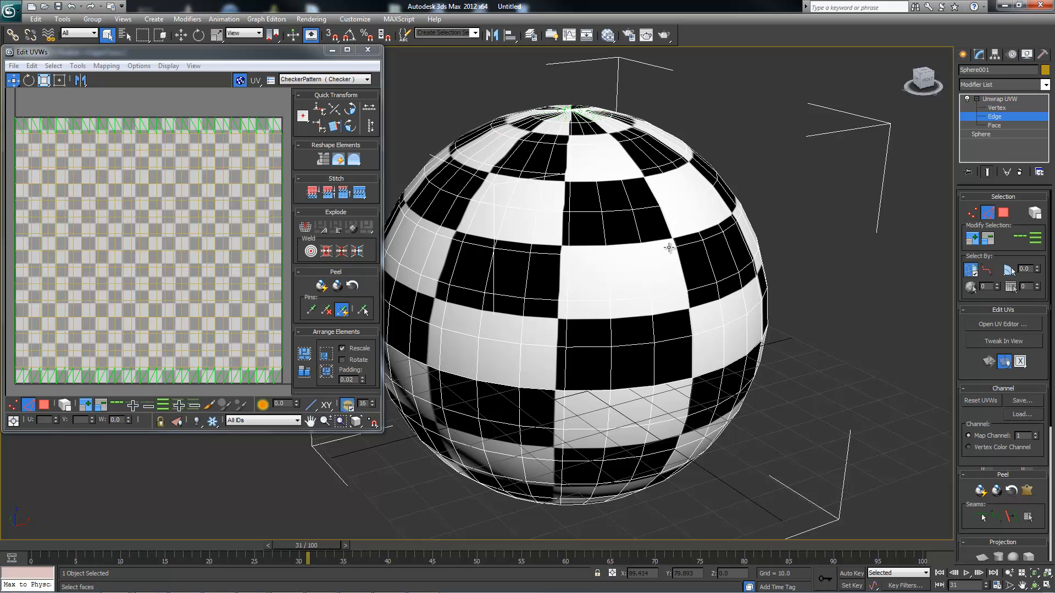
pyautogui.keyDown('alt'); pyautogui.moveTo(714, 252); pyautogui.dragTo(721, 262, button='middle'); pyautogui.keyUp('alt')
pyautogui.click(1020, 240)
pyautogui.keyDown('alt'); pyautogui.moveTo(613, 332); pyautogui.dragTo(598, 304, button='middle'); pyautogui.keyUp('alt')
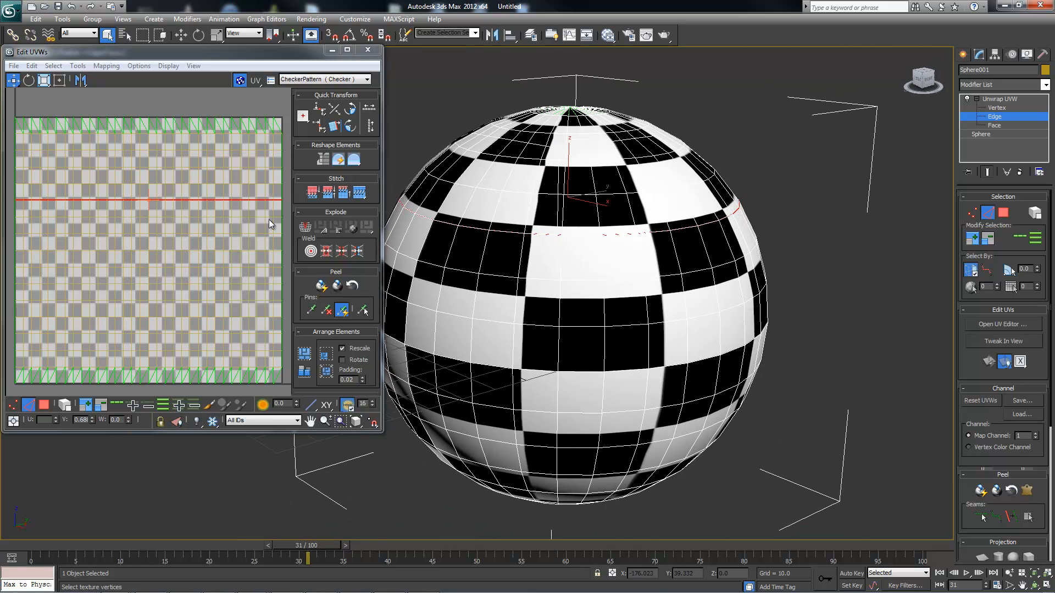
pyautogui.keyDown('alt'); pyautogui.moveTo(675, 213); pyautogui.dragTo(671, 220, button='middle'); pyautogui.keyUp('alt')
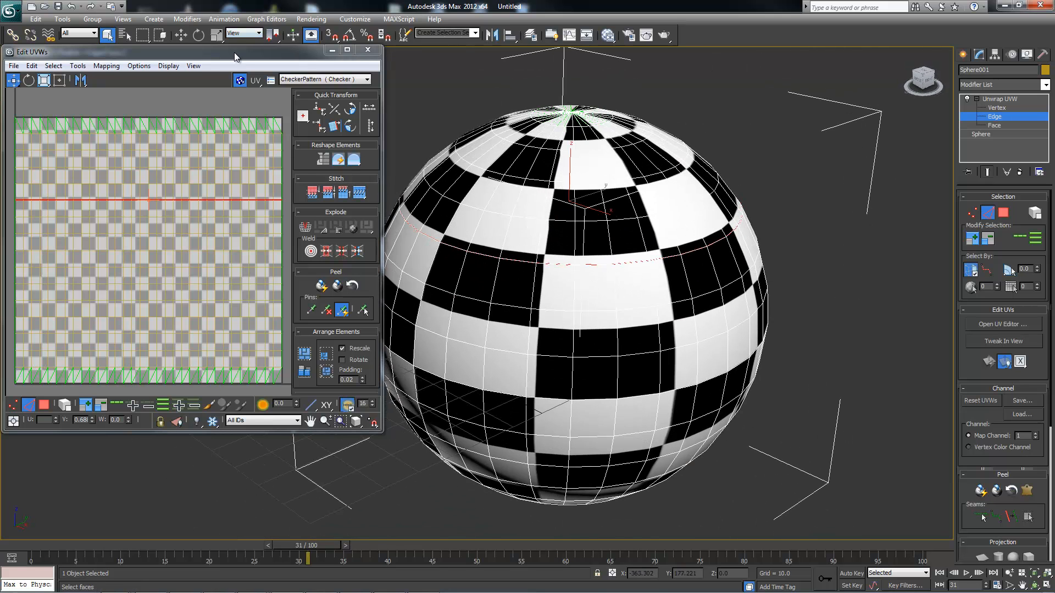
# Step: Break the UVs along the selected horizontal edge loop and view the new seam on the sphere
pyautogui.moveTo(234, 51); pyautogui.dragTo(366, 43)
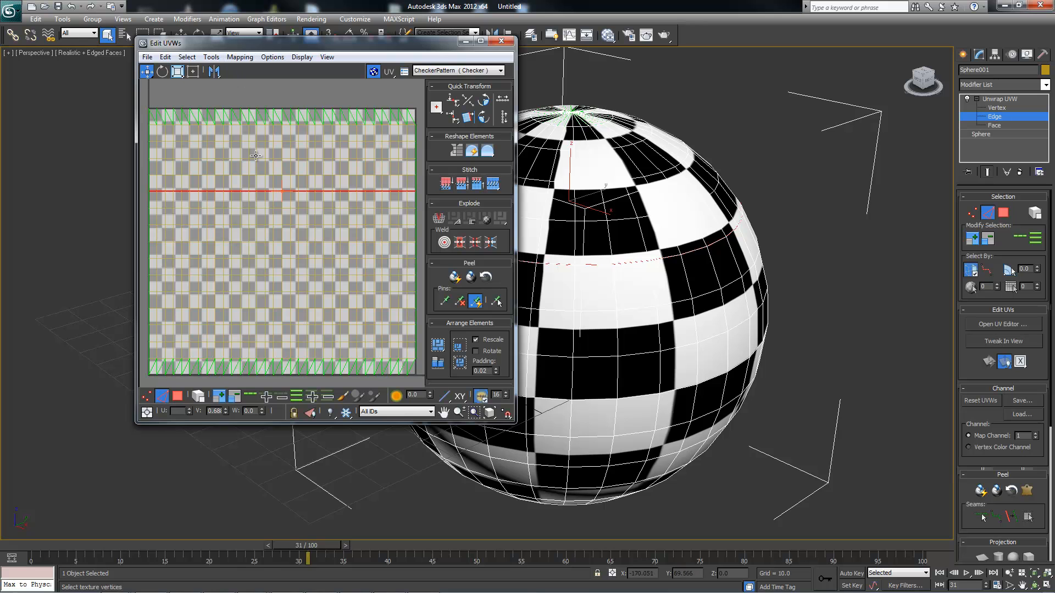
pyautogui.click(214, 57)
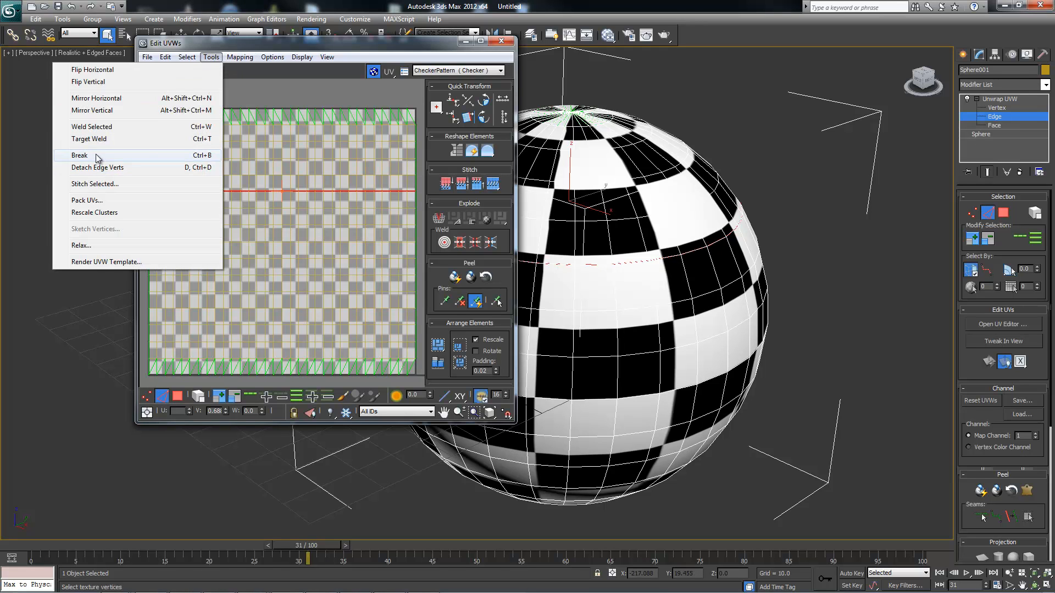
pyautogui.click(131, 155)
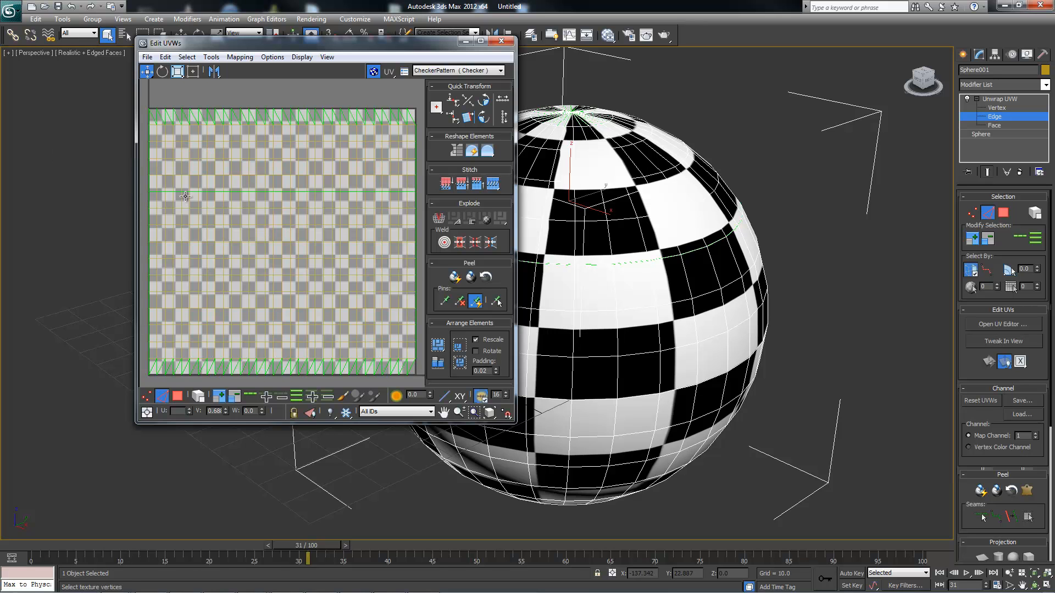
pyautogui.keyDown('alt'); pyautogui.moveTo(769, 257); pyautogui.dragTo(624, 238, button='middle'); pyautogui.keyUp('alt')
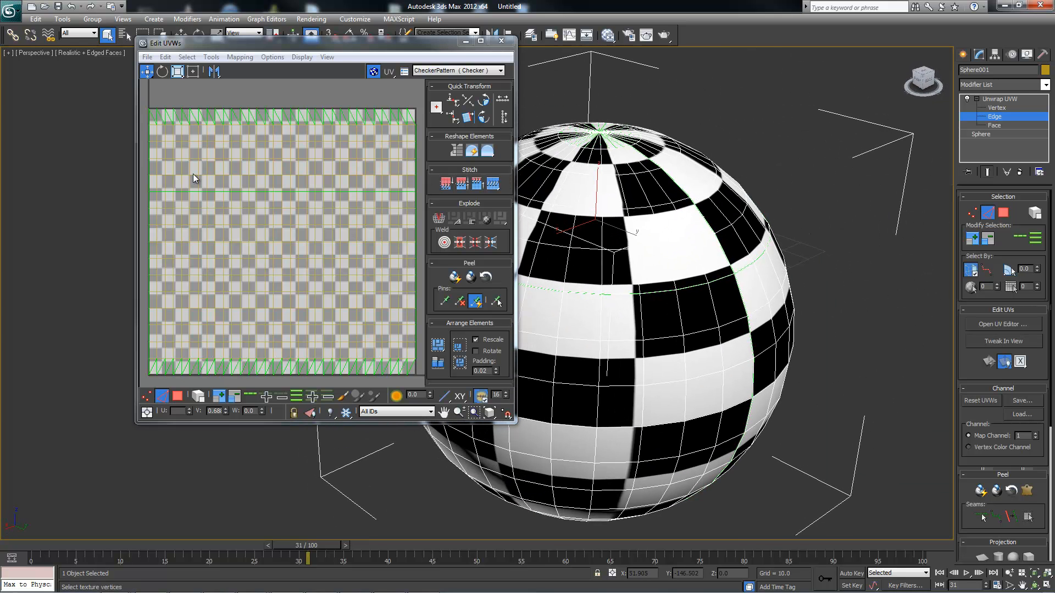
# Step: Turn on element selection in the UV editor, select the UV strip above the break, and clear the selection
pyautogui.moveTo(228, 43); pyautogui.dragTo(170, 43)
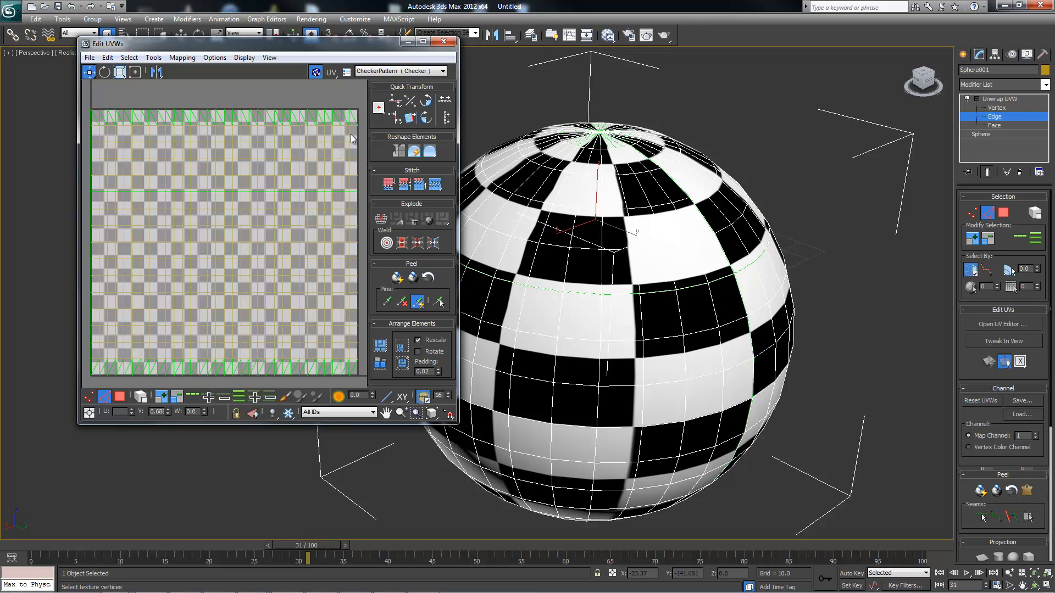
pyautogui.click(141, 397)
pyautogui.click(219, 139)
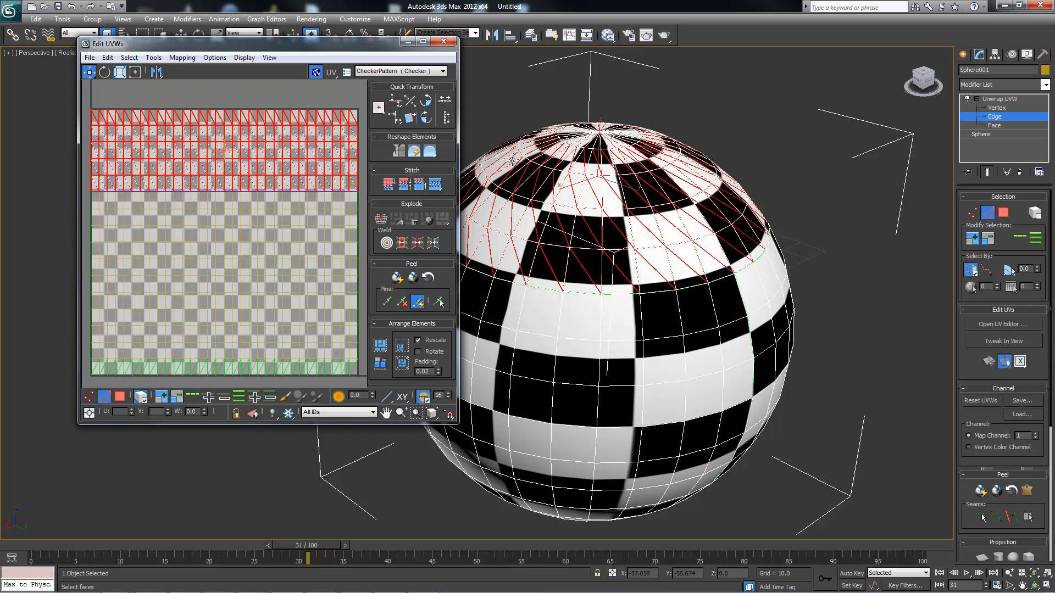
pyautogui.click(731, 121)
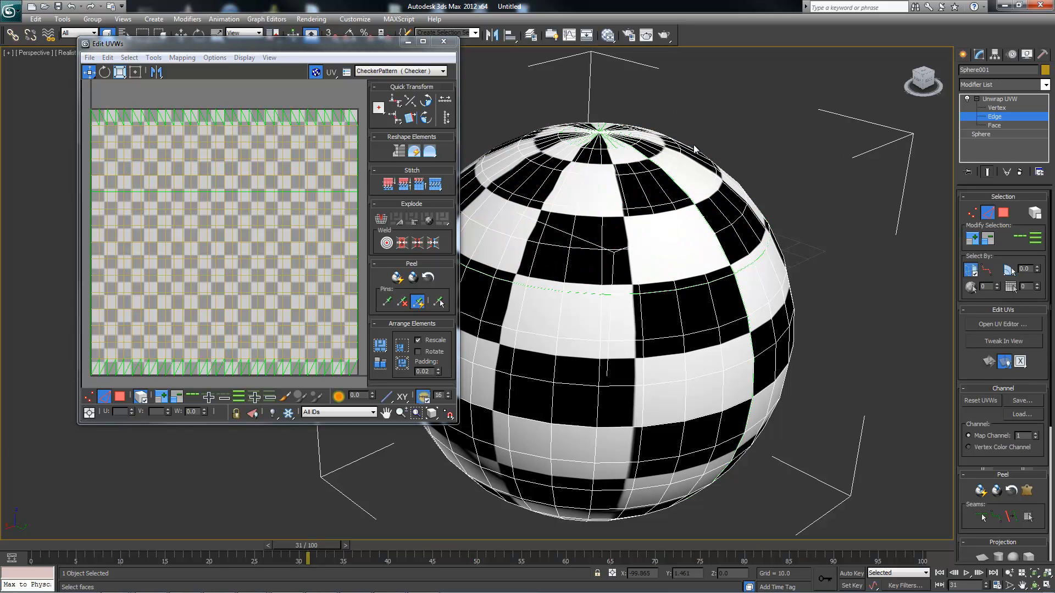
# Step: Switch to polygon level with element selection by XYZ turned on and select all the sphere's faces in the viewport
pyautogui.moveTo(274, 47); pyautogui.dragTo(185, 67)
pyautogui.keyDown('alt'); pyautogui.moveTo(683, 217); pyautogui.dragTo(663, 196, button='middle'); pyautogui.keyUp('alt')
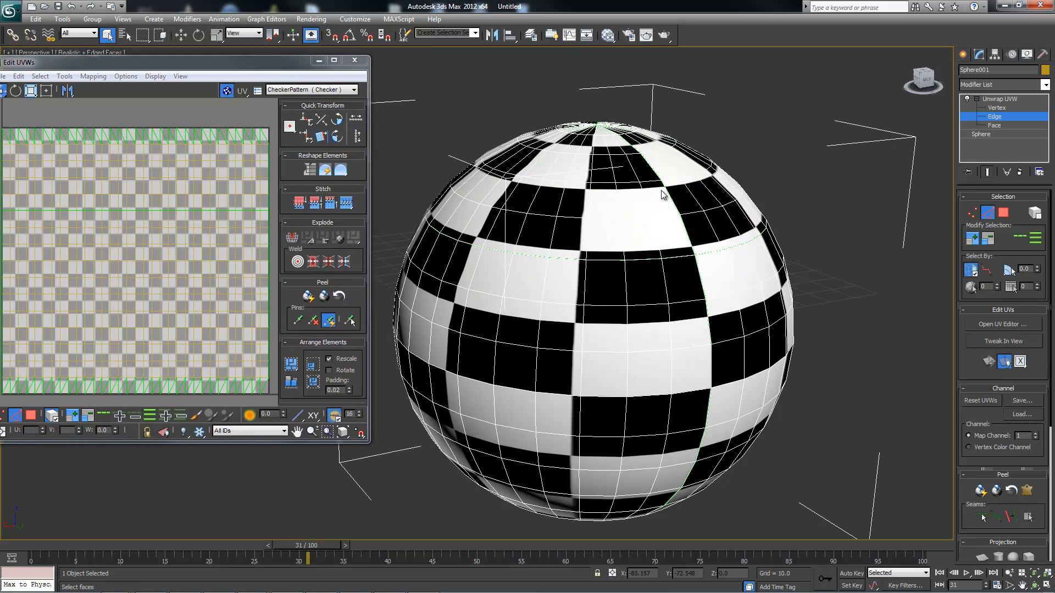
pyautogui.click(1003, 212)
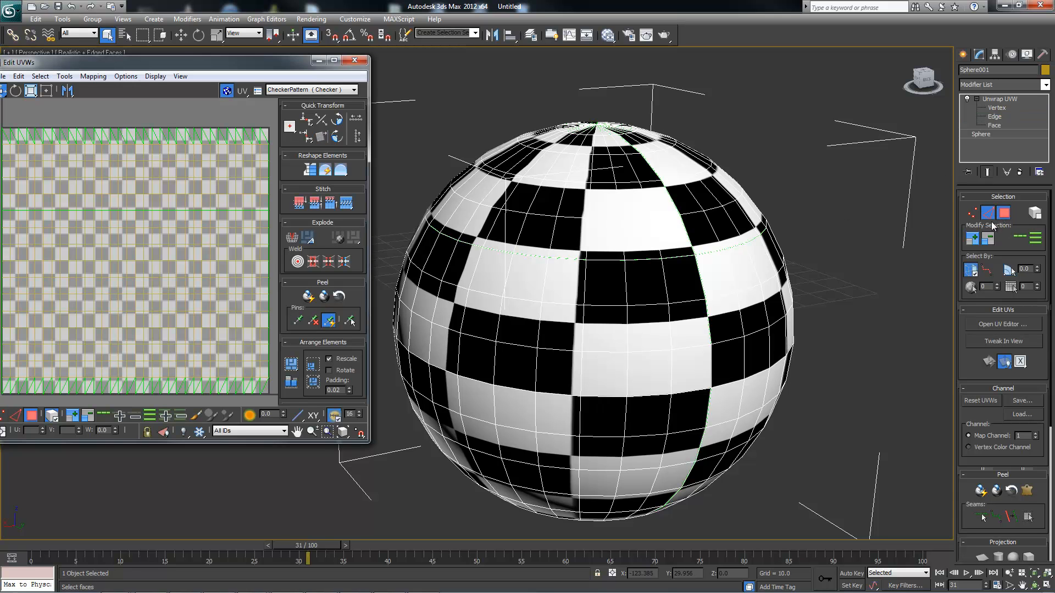
pyautogui.click(1034, 213)
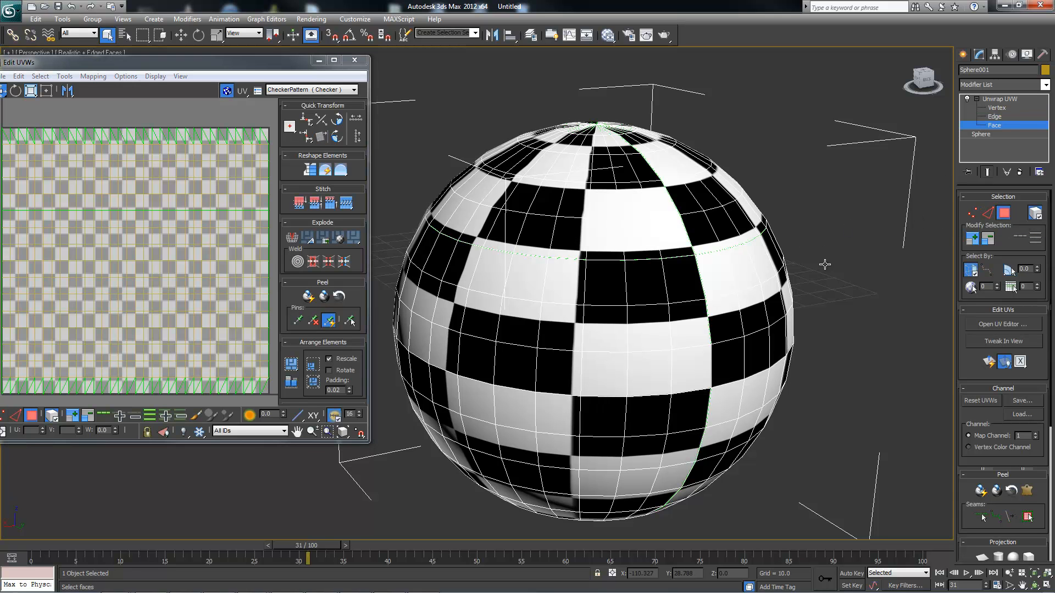
pyautogui.click(761, 266)
pyautogui.keyDown('alt'); pyautogui.moveTo(754, 277); pyautogui.dragTo(629, 142, button='middle'); pyautogui.keyUp('alt')
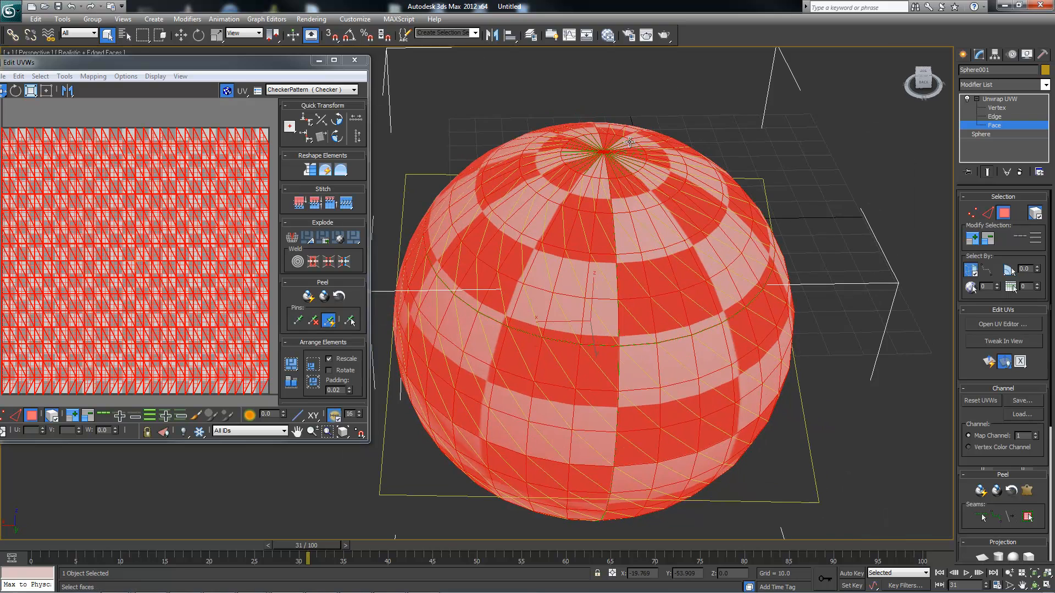
pyautogui.keyDown('alt'); pyautogui.moveTo(599, 220); pyautogui.dragTo(460, 157, button='middle'); pyautogui.keyUp('alt')
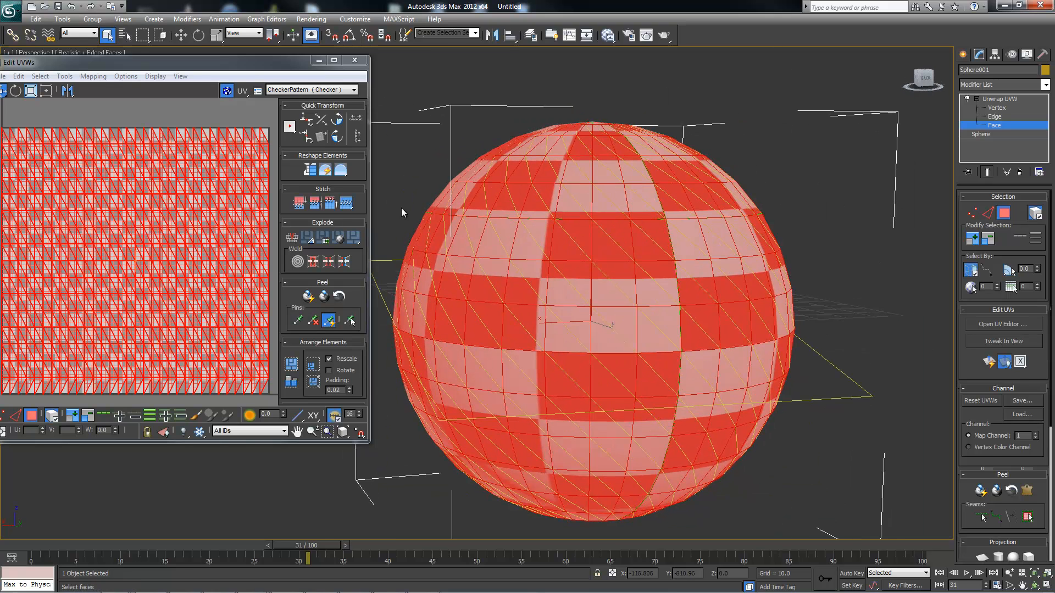
# Step: Clear the face selection and close the UV editor
pyautogui.moveTo(192, 61); pyautogui.dragTo(225, 49)
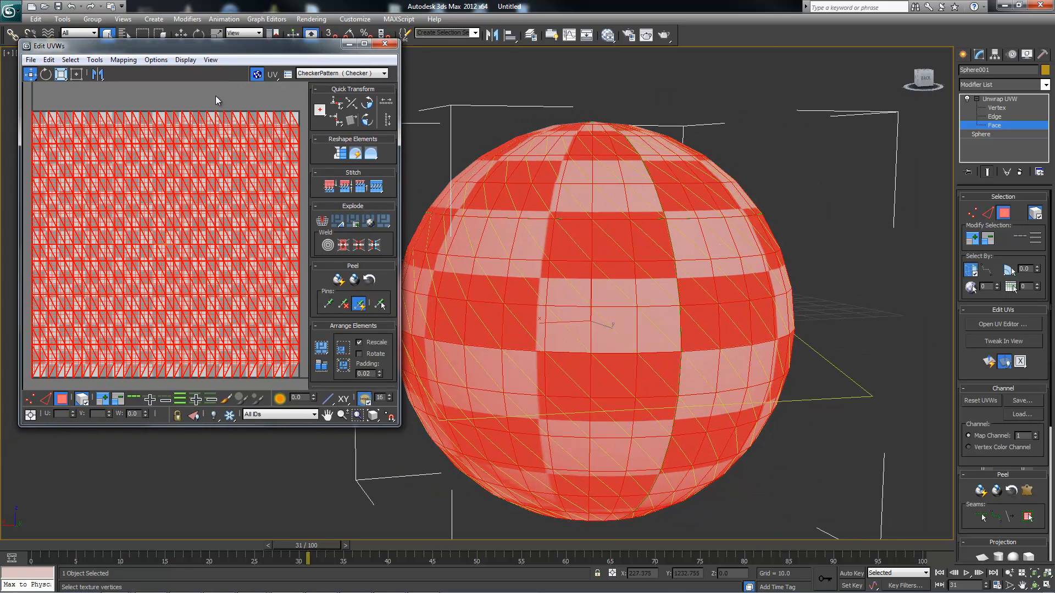
pyautogui.click(215, 95)
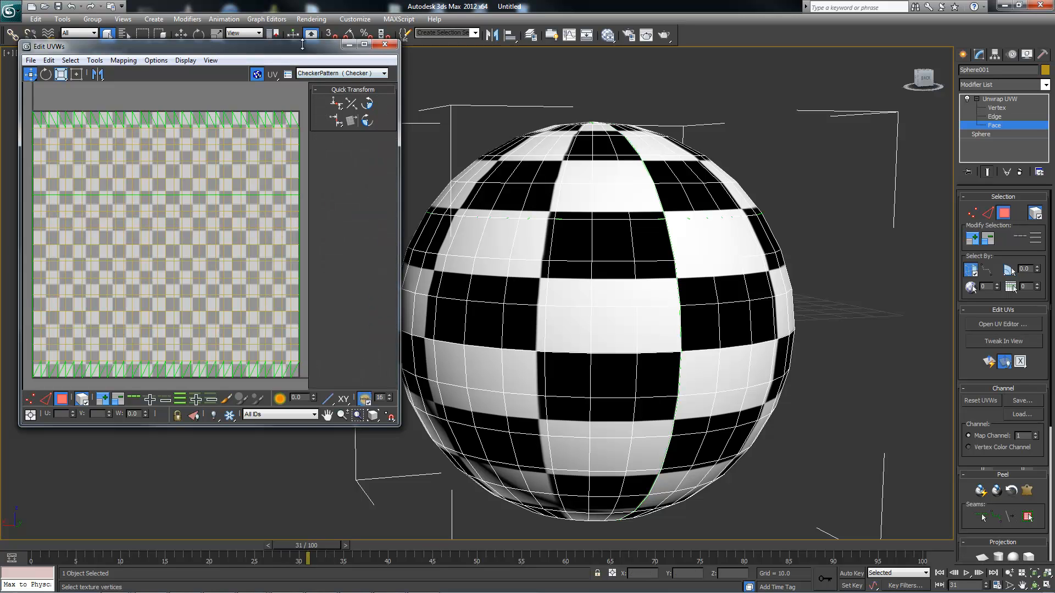
pyautogui.moveTo(310, 40); pyautogui.dragTo(309, 94)
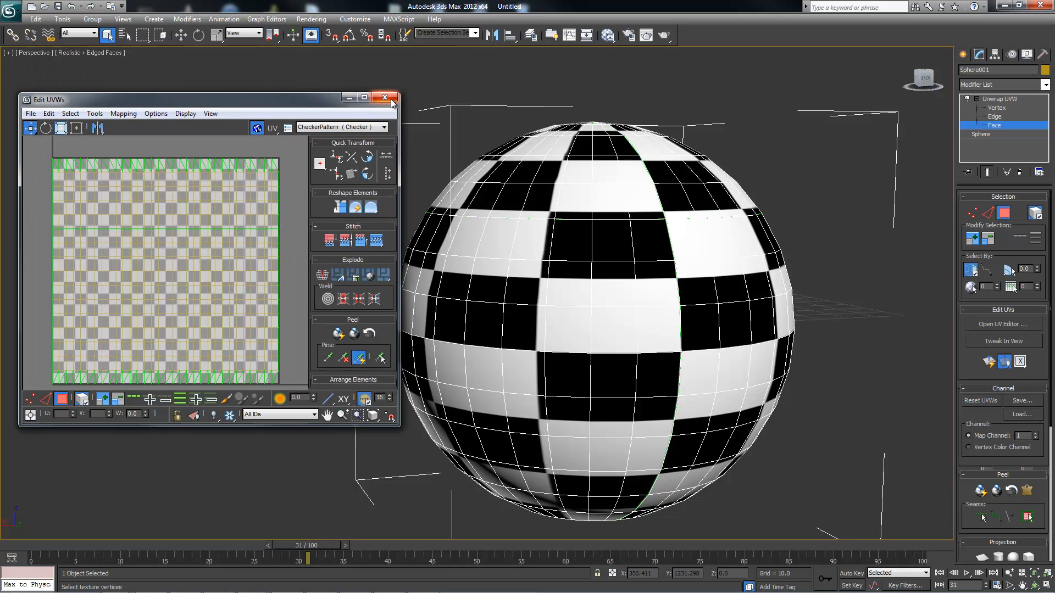
pyautogui.click(384, 97)
# Step: Cycle through the vertex, edge and polygon sub-object levels of the Unwrap UVW modifier, ending at vertex level
pyautogui.keyDown('alt'); pyautogui.moveTo(617, 212); pyautogui.dragTo(641, 231, button='middle'); pyautogui.keyUp('alt')
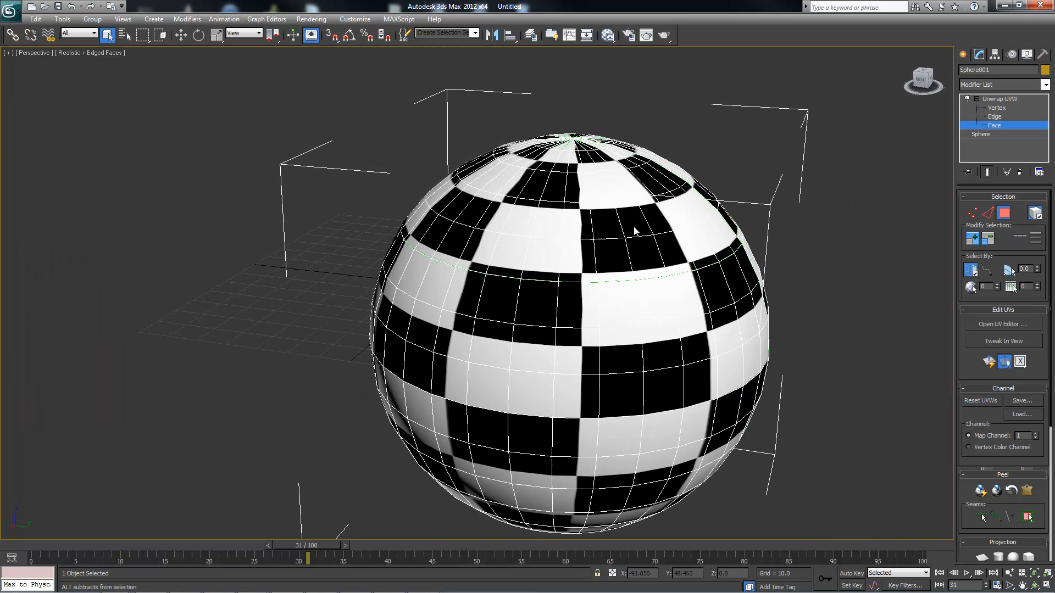
pyautogui.click(973, 214)
pyautogui.click(987, 213)
pyautogui.click(999, 214)
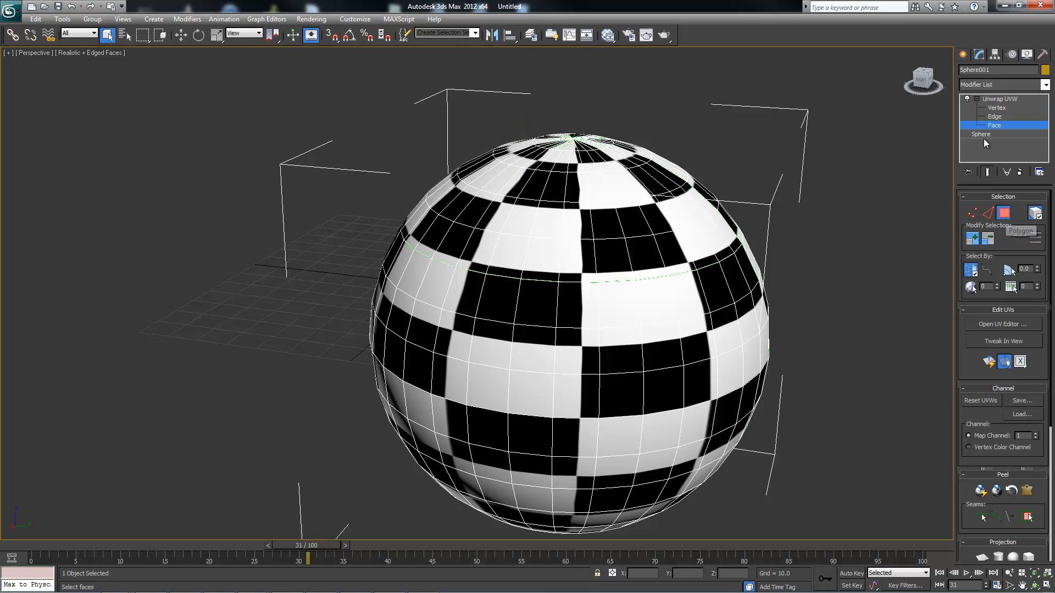
pyautogui.press('1')
pyautogui.press('2')
pyautogui.press('3')
pyautogui.press('2')
pyautogui.press('1')
pyautogui.press('2')
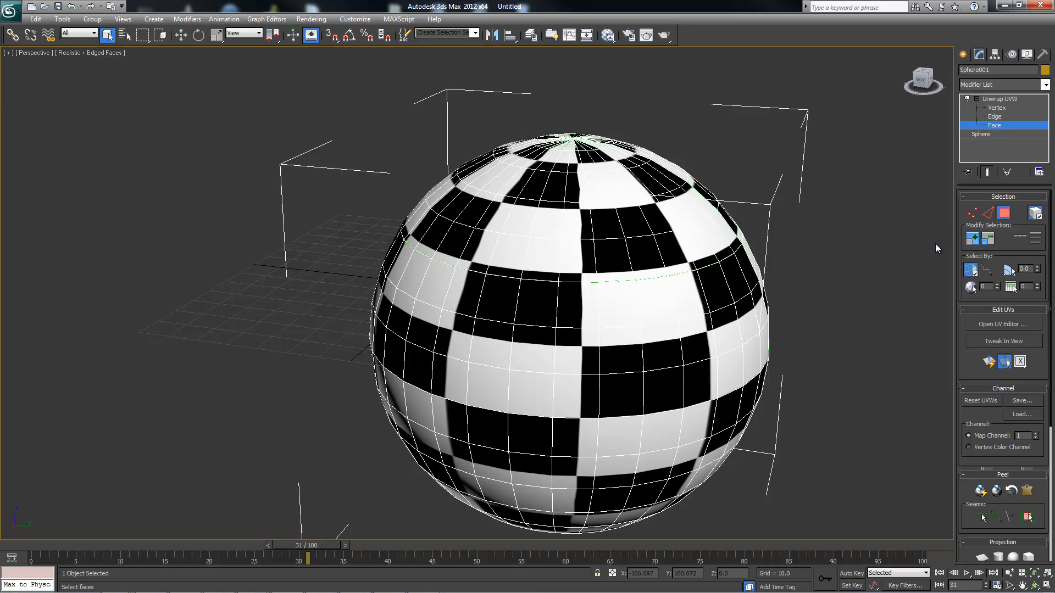
pyautogui.press('1')
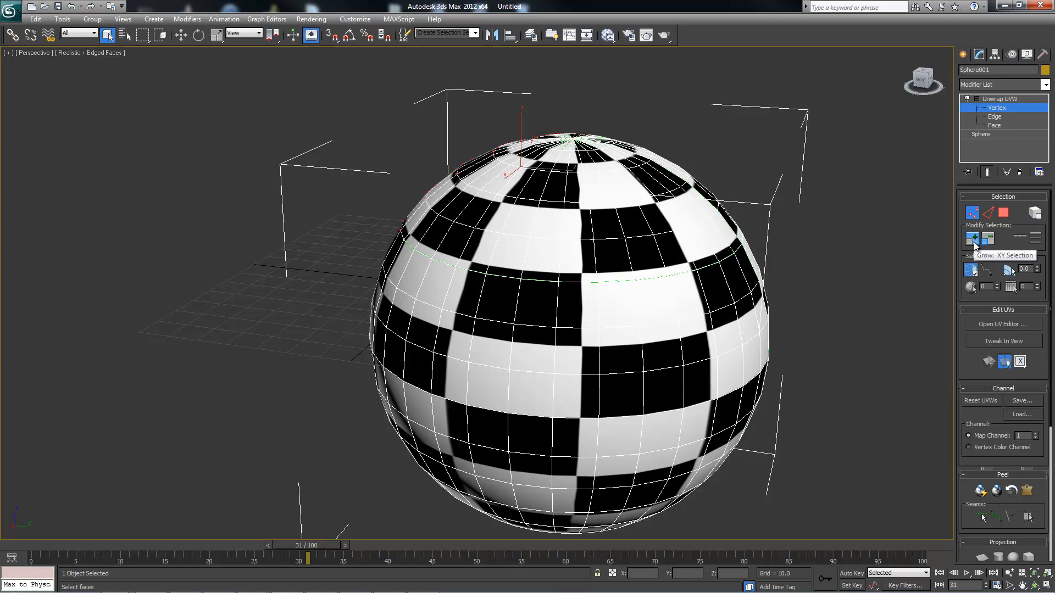
# Step: Select a UV vertex on the sphere's upper side in the viewport, grow the selection around it, and shrink it again
pyautogui.click(719, 263)
pyautogui.click(987, 239)
pyautogui.click(987, 239)
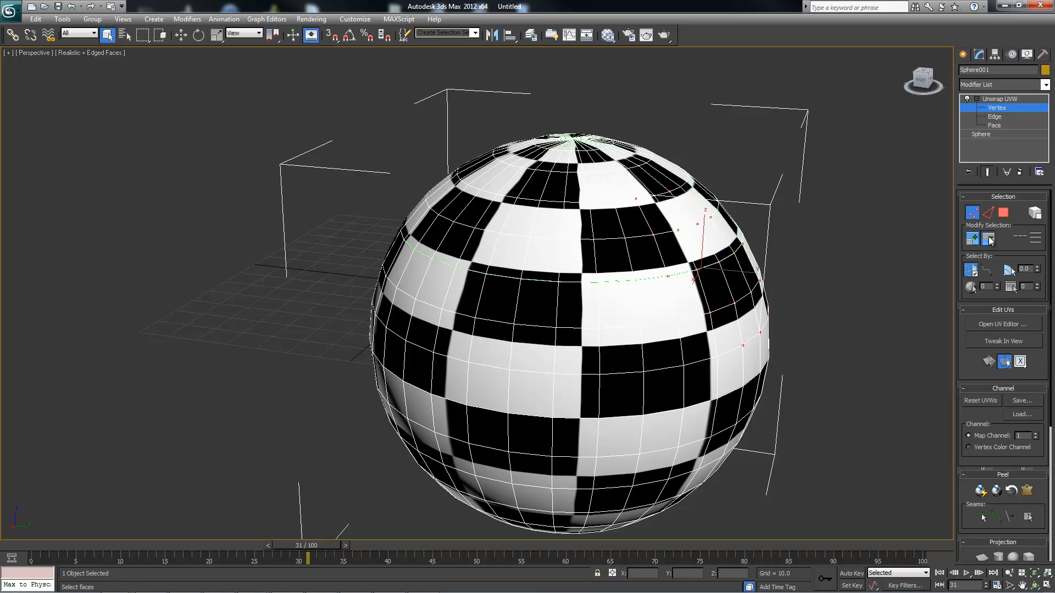
pyautogui.keyDown('alt'); pyautogui.moveTo(692, 264); pyautogui.dragTo(651, 282, button='middle'); pyautogui.keyUp('alt')
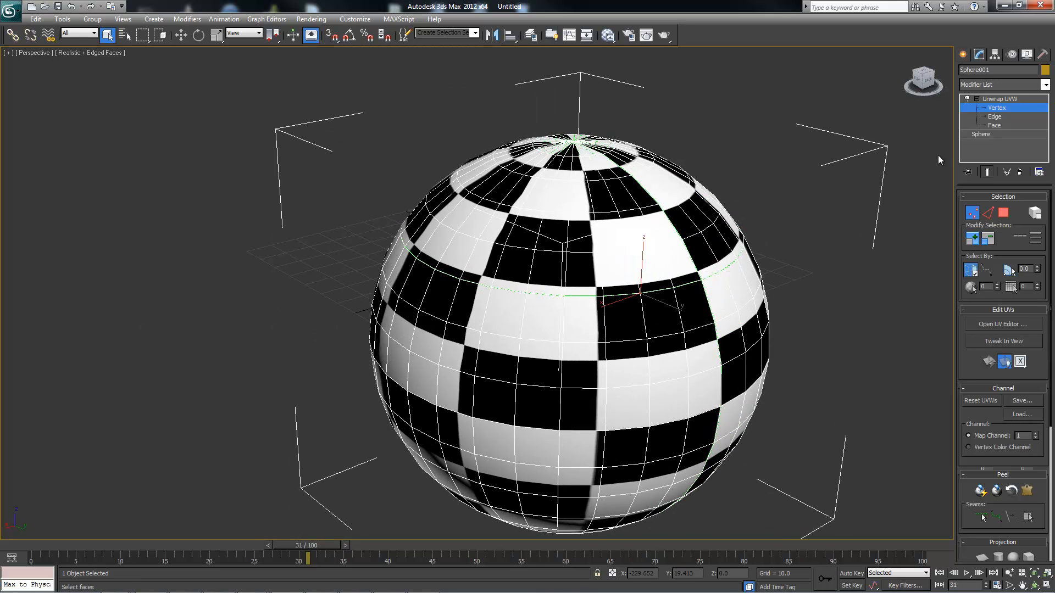
# Step: At edge level, select a horizontal edge on the sphere, extend it to a full loop, and display the viewport in wireframe
pyautogui.click(987, 213)
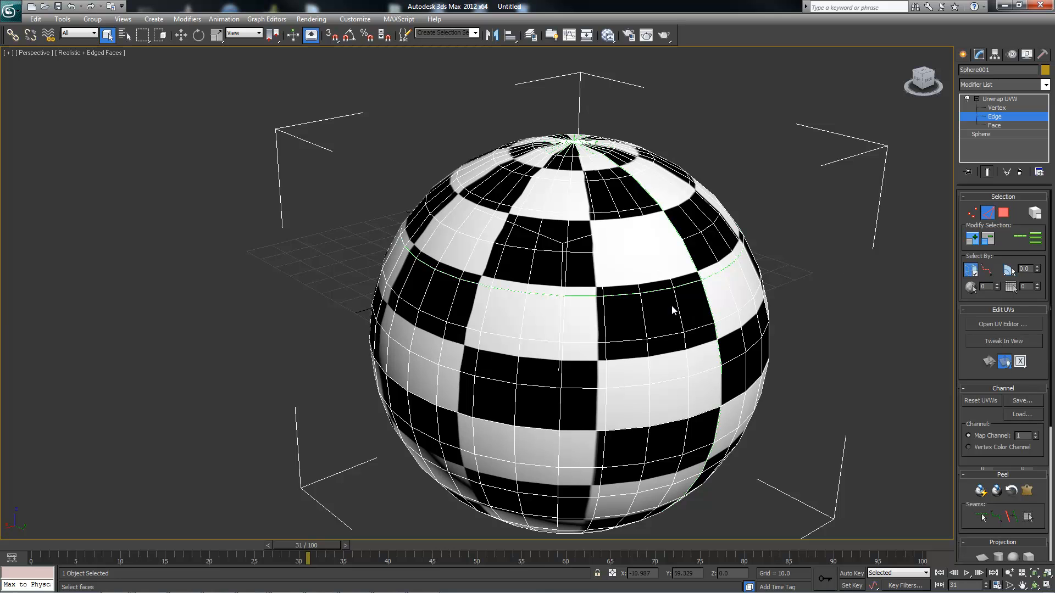
pyautogui.keyDown('alt'); pyautogui.moveTo(678, 310); pyautogui.dragTo(648, 323, button='middle'); pyautogui.keyUp('alt')
pyautogui.click(646, 323)
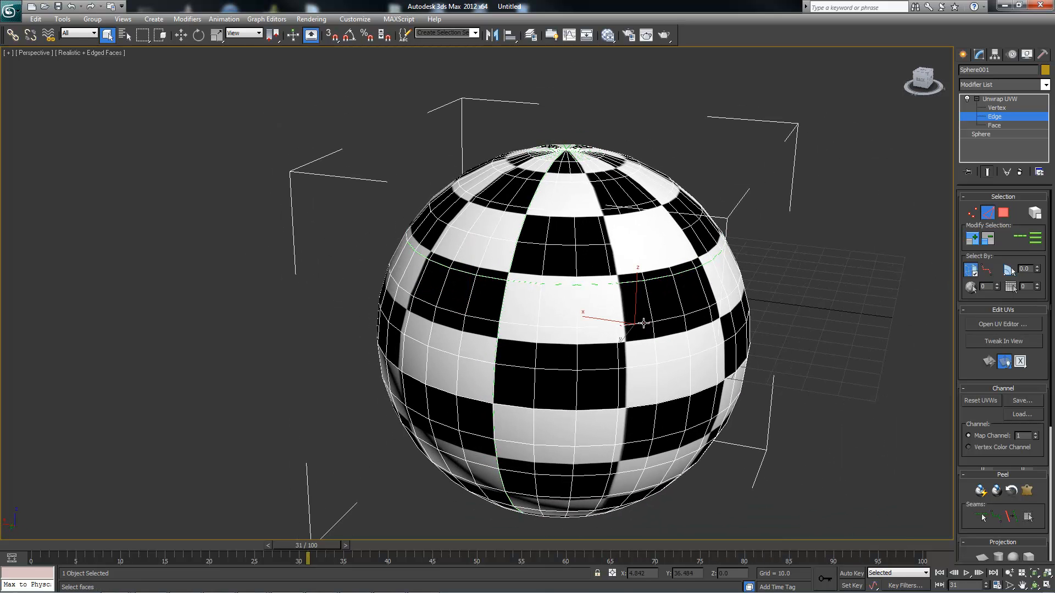
pyautogui.click(1021, 245)
pyautogui.keyDown('alt'); pyautogui.moveTo(682, 345); pyautogui.dragTo(549, 332, button='middle'); pyautogui.keyUp('alt')
pyautogui.press('F3')
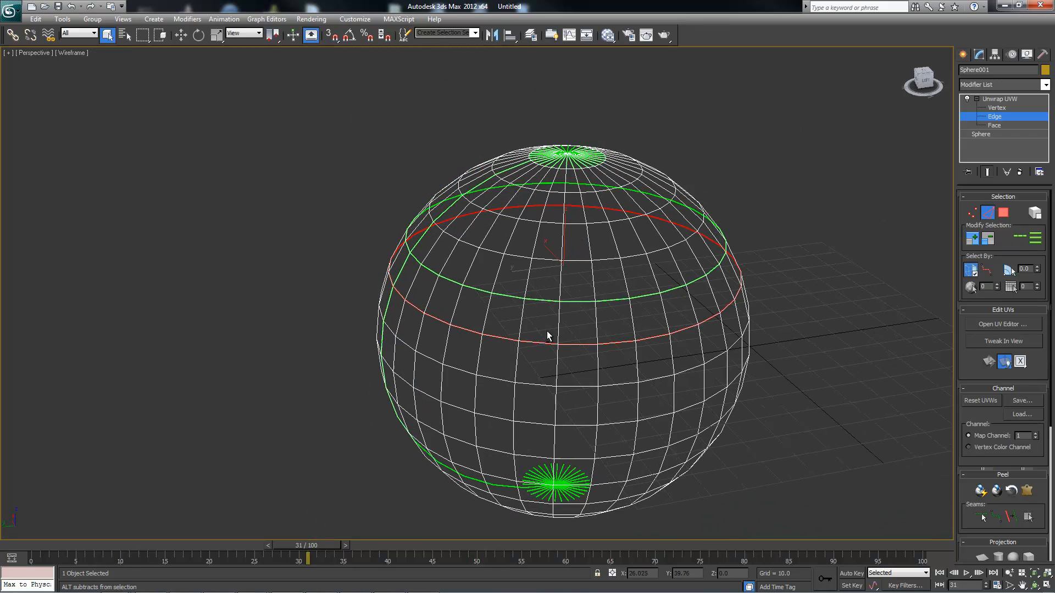
# Step: Select one edge on the front of the sphere, extend it into an edge ring, and clear the selection
pyautogui.click(1026, 242)
pyautogui.keyDown('alt'); pyautogui.moveTo(855, 271); pyautogui.dragTo(745, 229, button='middle'); pyautogui.keyUp('alt')
pyautogui.click(654, 247)
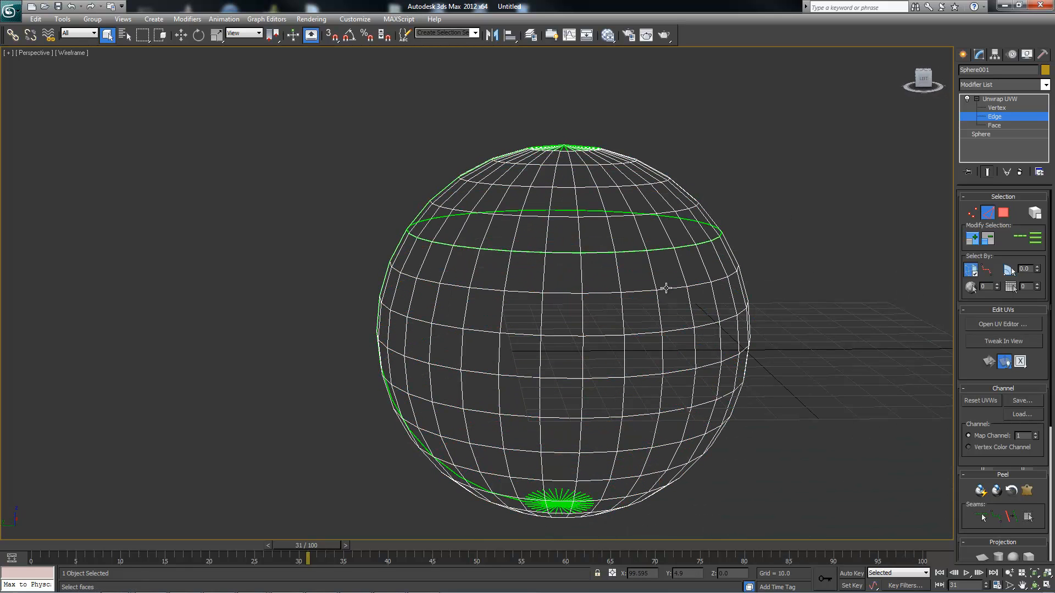
pyautogui.click(1036, 245)
pyautogui.keyDown('alt'); pyautogui.moveTo(713, 308); pyautogui.dragTo(627, 258, button='middle'); pyautogui.keyUp('alt')
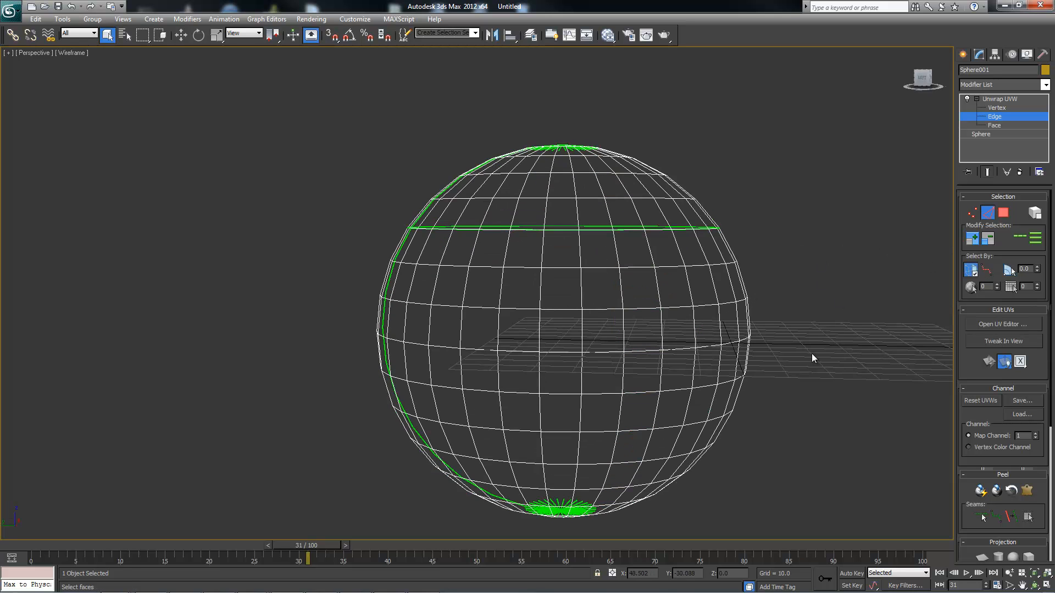
pyautogui.keyDown('alt'); pyautogui.moveTo(803, 324); pyautogui.dragTo(945, 286, button='middle'); pyautogui.keyUp('alt')
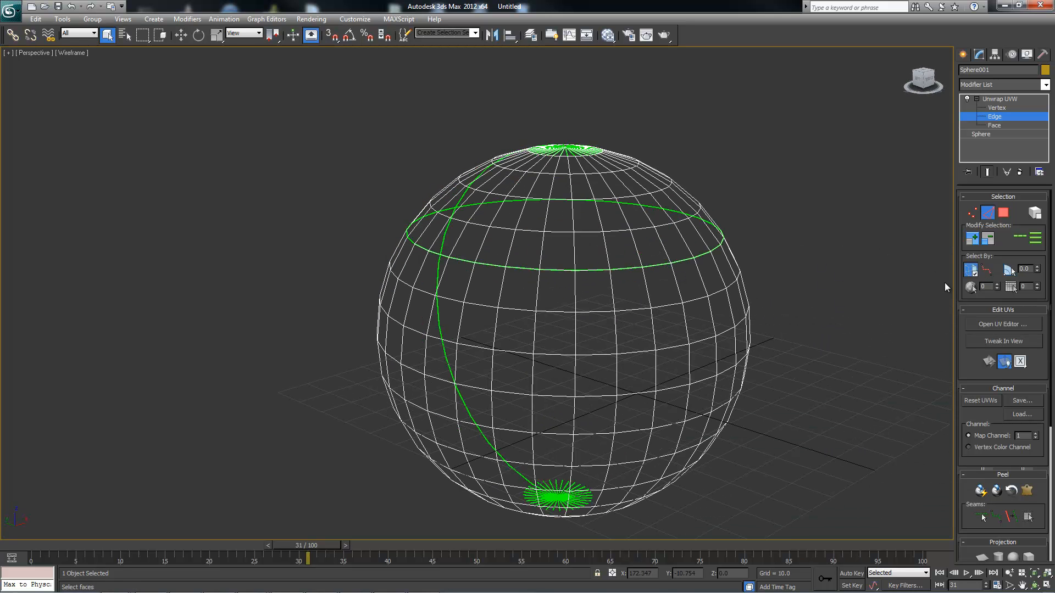
# Step: Turn off Ignore Backfacing, box-select edges through the whole sphere, and clear the selection
pyautogui.click(972, 273)
pyautogui.keyDown('alt'); pyautogui.moveTo(784, 273); pyautogui.dragTo(754, 152, button='middle'); pyautogui.keyUp('alt')
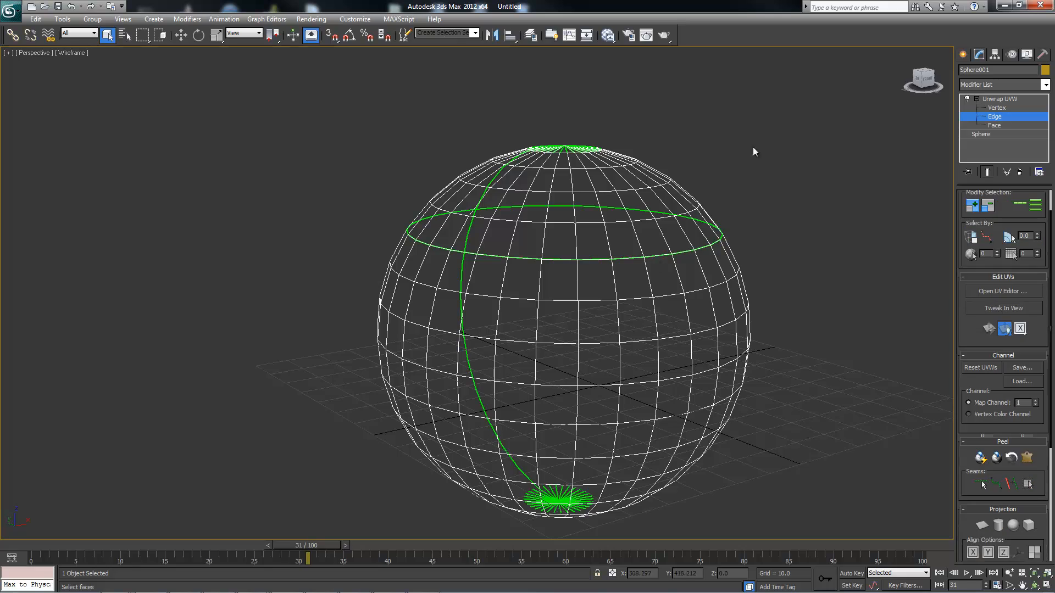
pyautogui.moveTo(533, 477); pyautogui.dragTo(435, 490)
pyautogui.moveTo(550, 169)
pyautogui.keyDown('alt'); pyautogui.mouseDown(button='middle')
pyautogui.moveTo(554, 184)
pyautogui.moveTo(635, 222)
pyautogui.moveTo(582, 281)
pyautogui.moveTo(554, 183)
pyautogui.moveTo(534, 166)
pyautogui.mouseUp(button='middle'); pyautogui.keyUp('alt')
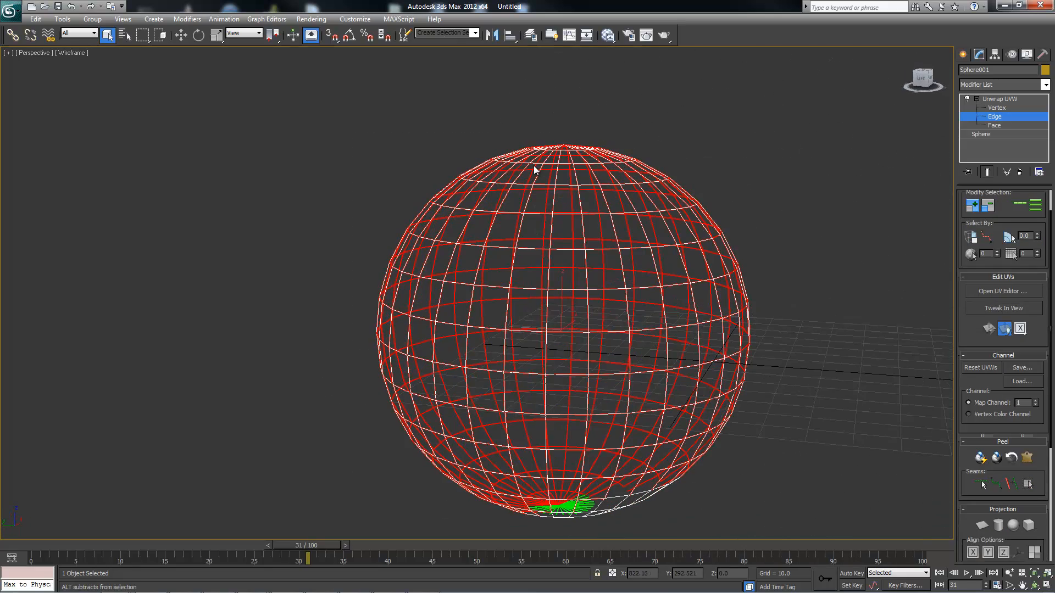
pyautogui.click(879, 211)
# Step: Turn Ignore Backfacing back on, box-select only the front-facing edges of the sphere, and clear the selection
pyautogui.click(971, 238)
pyautogui.moveTo(842, 111); pyautogui.dragTo(414, 313)
pyautogui.keyDown('alt'); pyautogui.moveTo(413, 314); pyautogui.dragTo(505, 310, button='middle'); pyautogui.keyUp('alt')
pyautogui.click(815, 282)
pyautogui.keyDown('alt'); pyautogui.moveTo(814, 282); pyautogui.dragTo(742, 219, button='middle'); pyautogui.keyUp('alt')
pyautogui.keyDown('alt'); pyautogui.moveTo(814, 188); pyautogui.dragTo(829, 225, button='middle'); pyautogui.keyUp('alt')
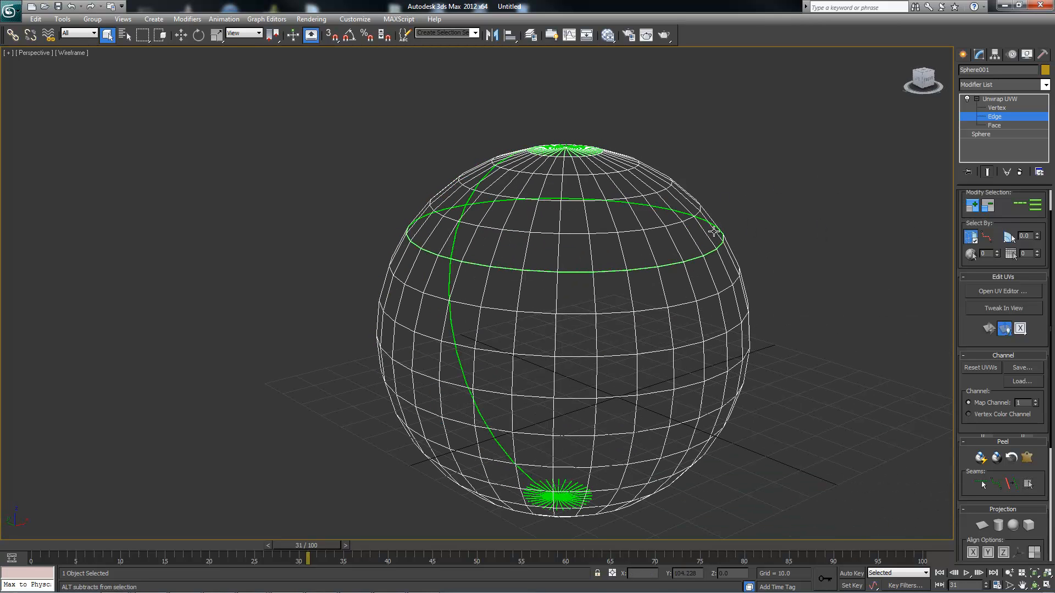
pyautogui.click(970, 240)
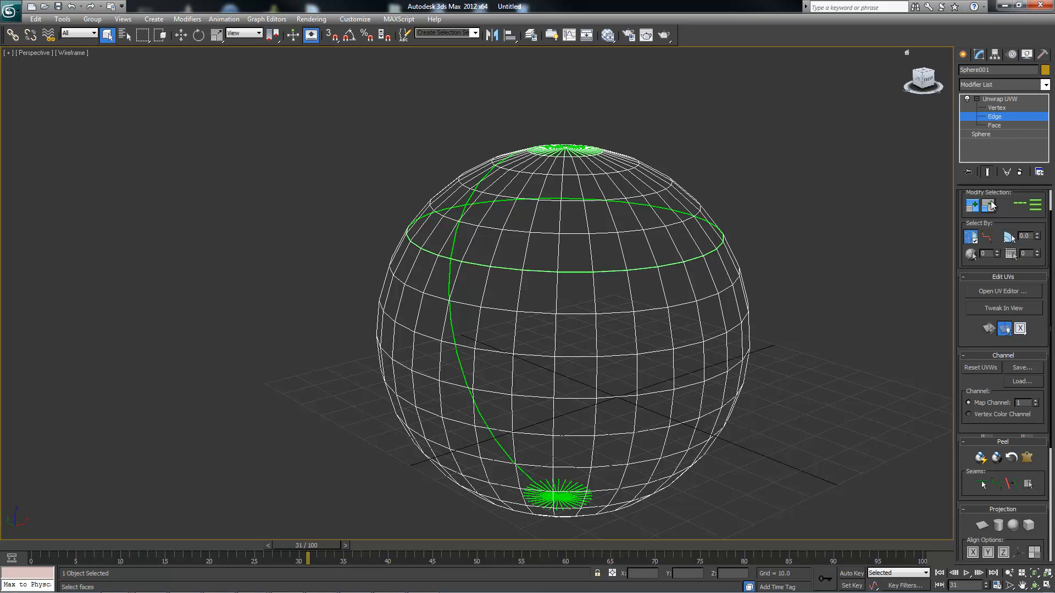
# Step: Switch to face level, turn on Select by Planar Angle, and select a patch of faces on the sphere's front
pyautogui.click(994, 125)
pyautogui.keyDown('alt'); pyautogui.moveTo(886, 267); pyautogui.dragTo(923, 271, button='middle'); pyautogui.keyUp('alt')
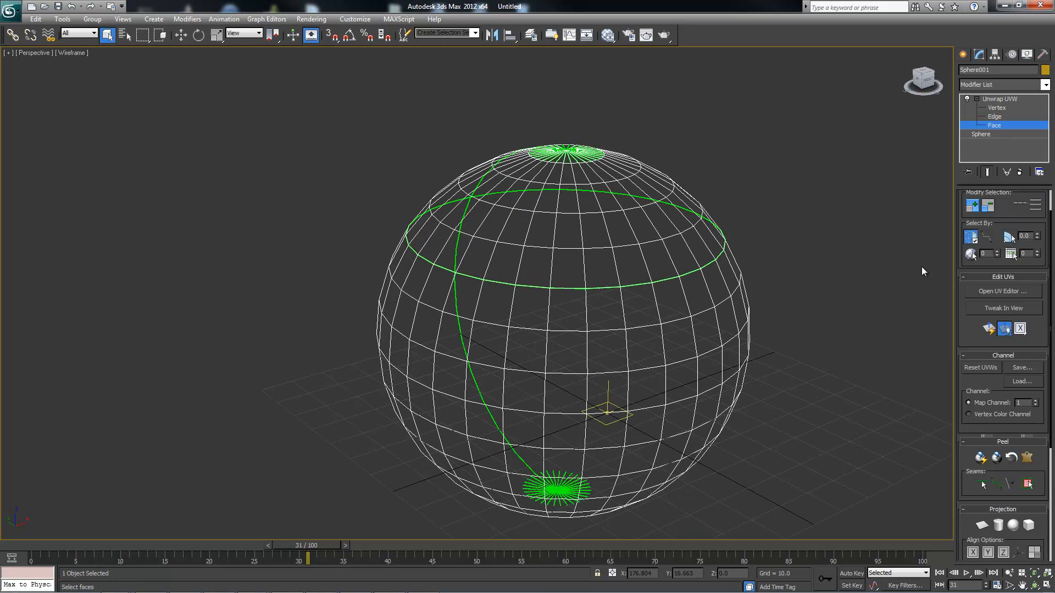
pyautogui.click(1011, 237)
pyautogui.click(618, 314)
pyautogui.keyDown('alt'); pyautogui.moveTo(618, 315); pyautogui.dragTo(688, 323, button='middle'); pyautogui.keyUp('alt')
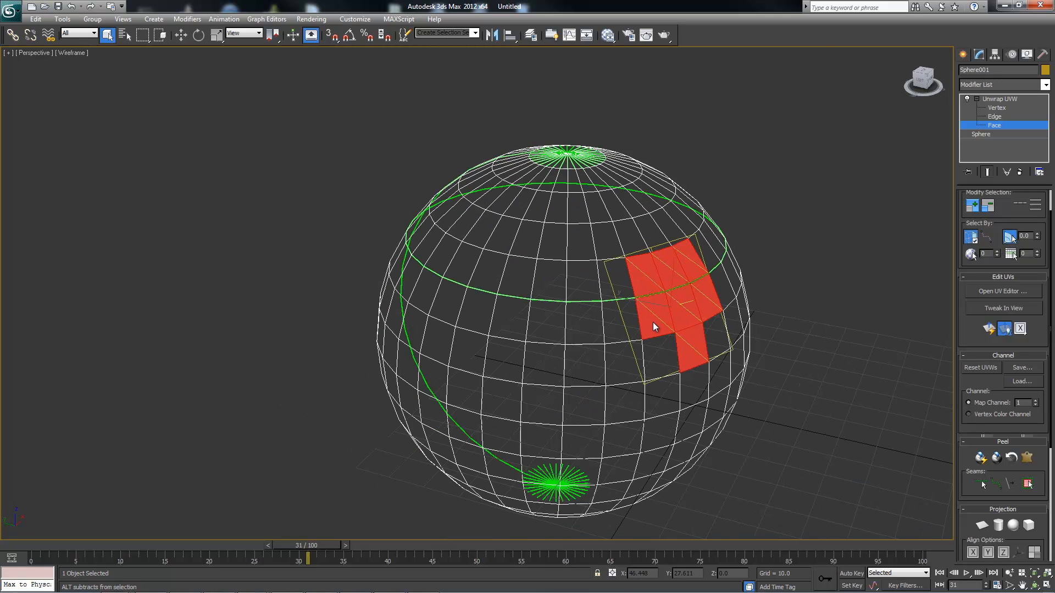
pyautogui.keyDown('alt'); pyautogui.moveTo(937, 266); pyautogui.dragTo(485, 297, button='middle'); pyautogui.keyUp('alt')
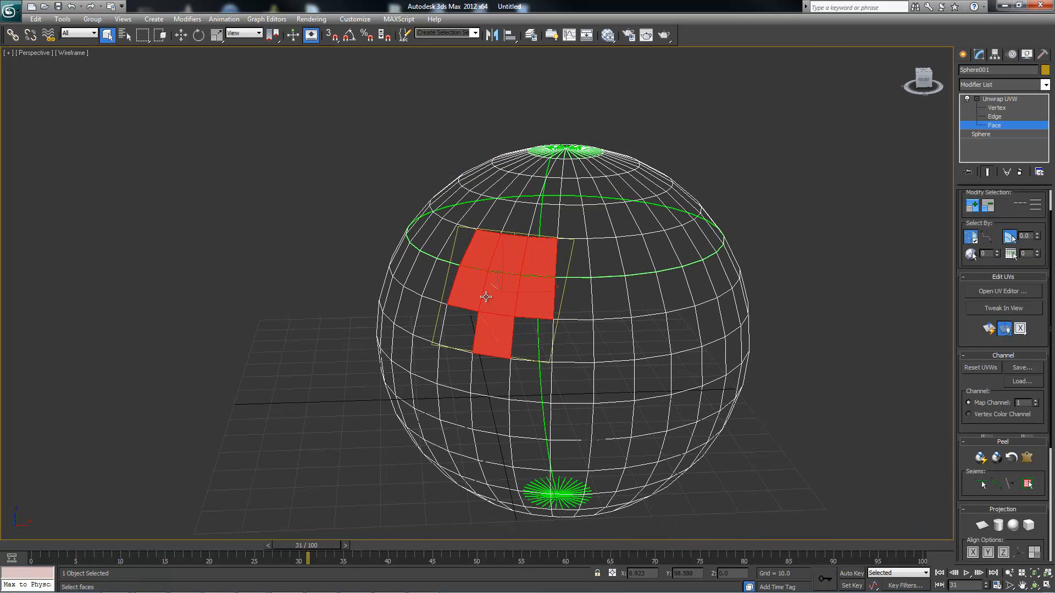
pyautogui.keyDown('alt'); pyautogui.moveTo(598, 263); pyautogui.dragTo(604, 277, button='middle'); pyautogui.keyUp('alt')
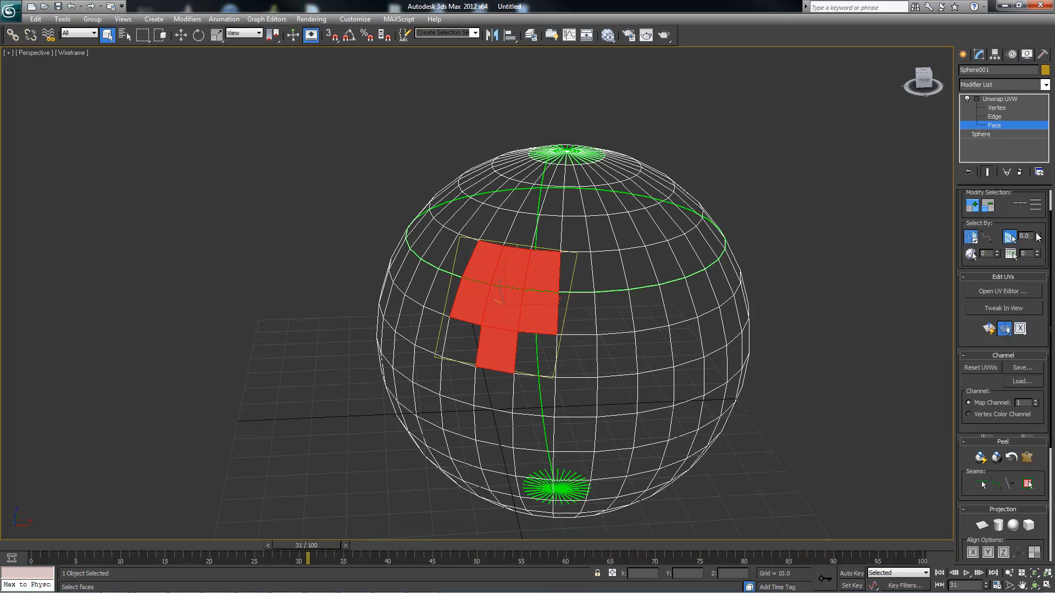
# Step: Set the planar angle threshold to 5 and select a single face on the sphere
pyautogui.moveTo(1037, 224); pyautogui.dragTo(1034, 206)
pyautogui.write('5')
pyautogui.press('Return')
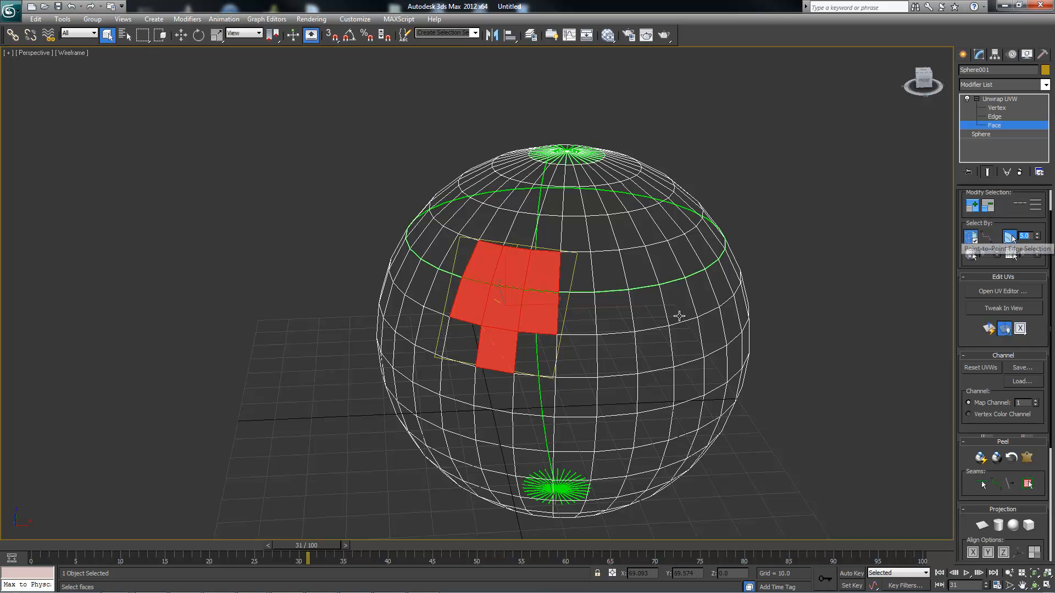
pyautogui.click(651, 314)
pyautogui.keyDown('alt'); pyautogui.moveTo(713, 315); pyautogui.dragTo(656, 329, button='middle'); pyautogui.keyUp('alt')
pyautogui.click(838, 295)
pyautogui.click(681, 320)
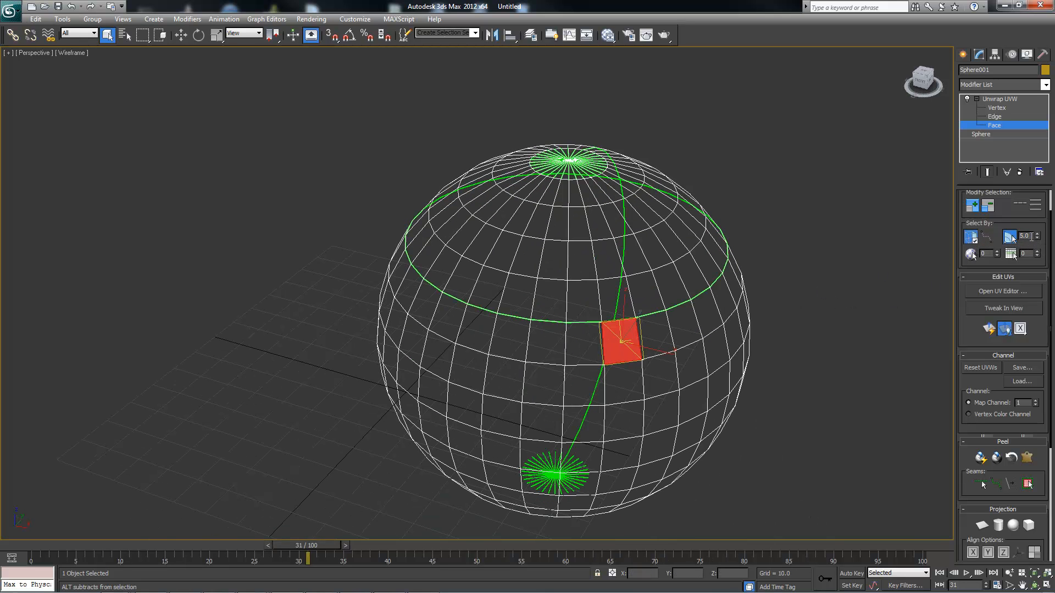
# Step: Set the planar angle threshold to 45 and select the faces around one face on the sphere
pyautogui.press('Return')
pyautogui.click(685, 329)
pyautogui.keyDown('alt'); pyautogui.moveTo(685, 328); pyautogui.dragTo(669, 327, button='middle'); pyautogui.keyUp('alt')
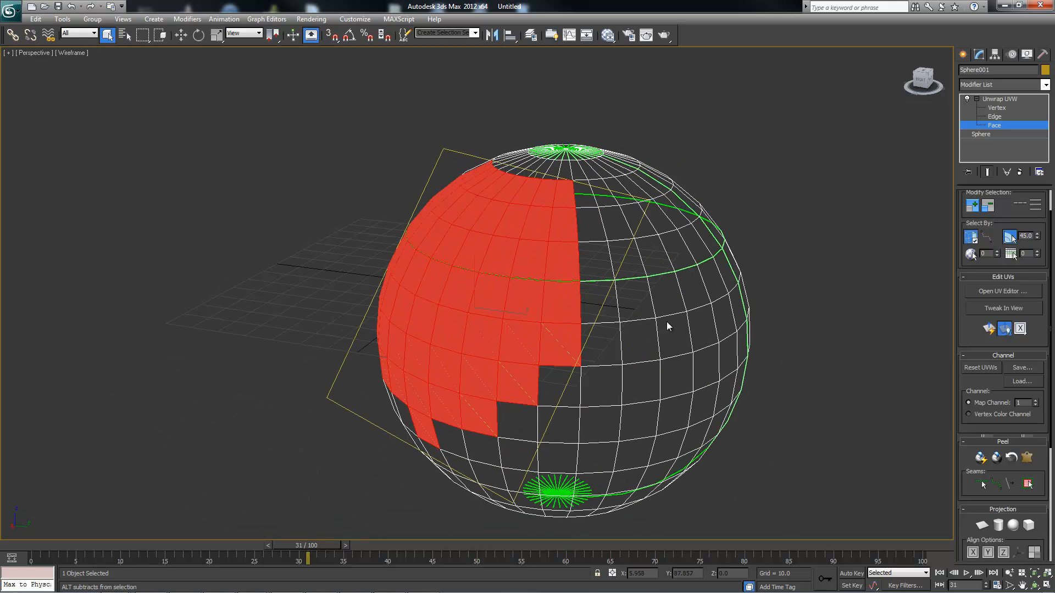
# Step: Set the planar angle threshold to 60, select a large area of faces, inspect it from all sides, and clear the selection
pyautogui.doubleClick(1034, 236)
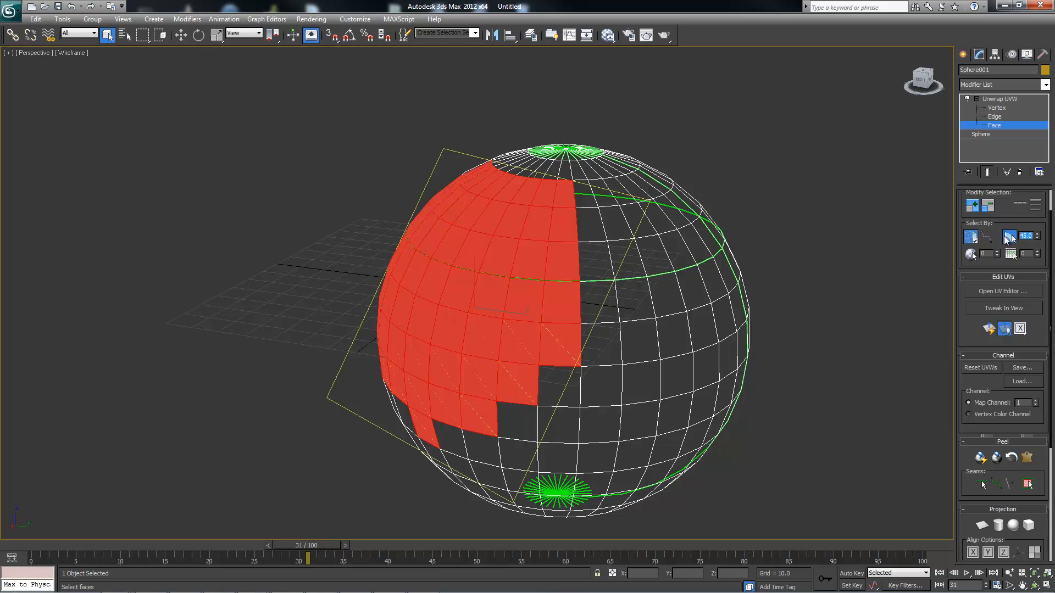
pyautogui.write('60')
pyautogui.press('Return')
pyautogui.click(757, 267)
pyautogui.click(686, 287)
pyautogui.keyDown('alt'); pyautogui.moveTo(686, 287); pyautogui.dragTo(661, 280, button='middle'); pyautogui.keyUp('alt')
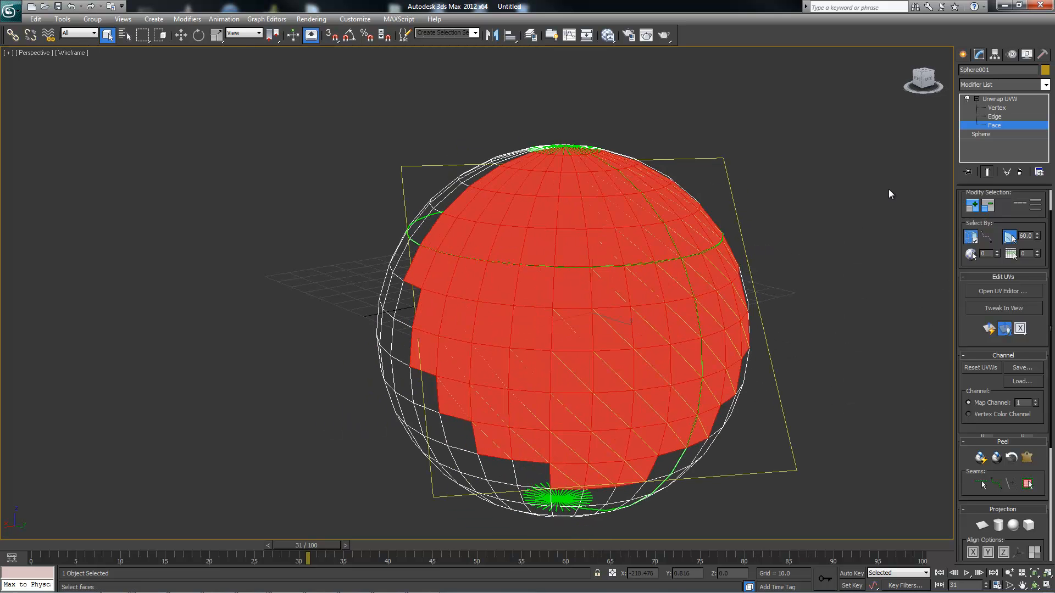
pyautogui.keyDown('alt'); pyautogui.moveTo(753, 184); pyautogui.dragTo(725, 207, button='middle'); pyautogui.keyUp('alt')
pyautogui.keyDown('alt'); pyautogui.moveTo(560, 284); pyautogui.dragTo(568, 251, button='middle'); pyautogui.keyUp('alt')
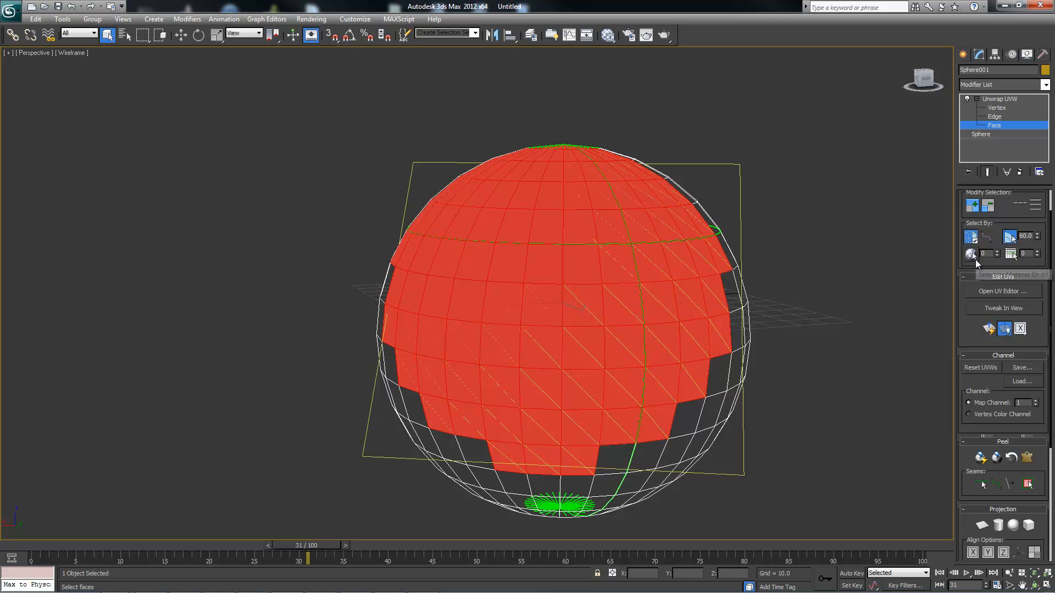
pyautogui.keyDown('alt'); pyautogui.moveTo(636, 371); pyautogui.dragTo(623, 150, button='middle'); pyautogui.keyUp('alt')
pyautogui.keyDown('alt'); pyautogui.moveTo(571, 264); pyautogui.dragTo(650, 181, button='middle'); pyautogui.keyUp('alt')
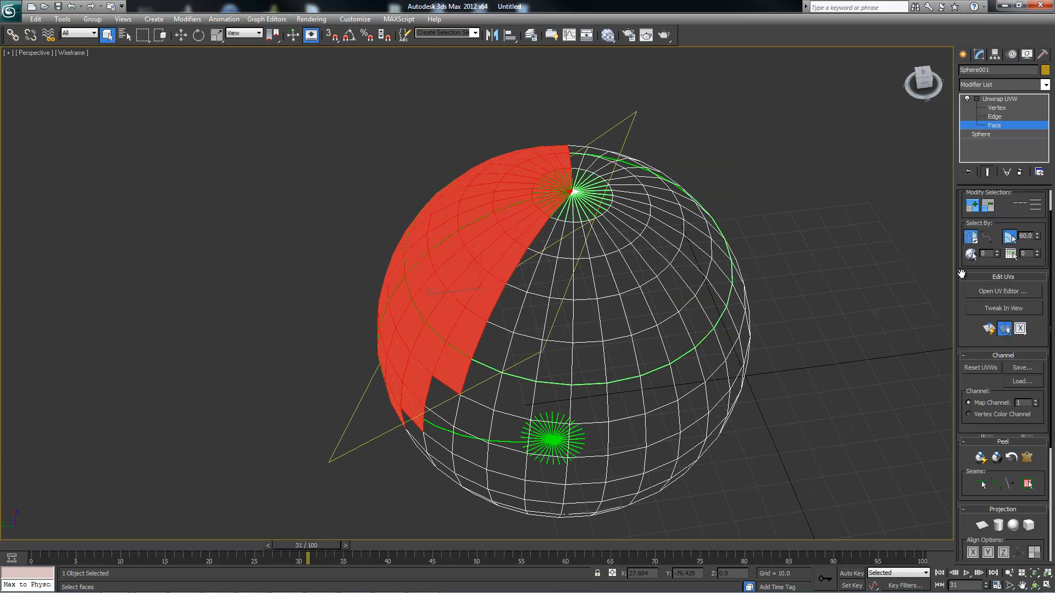
pyautogui.keyDown('alt'); pyautogui.moveTo(654, 303); pyautogui.dragTo(681, 284, button='middle'); pyautogui.keyUp('alt')
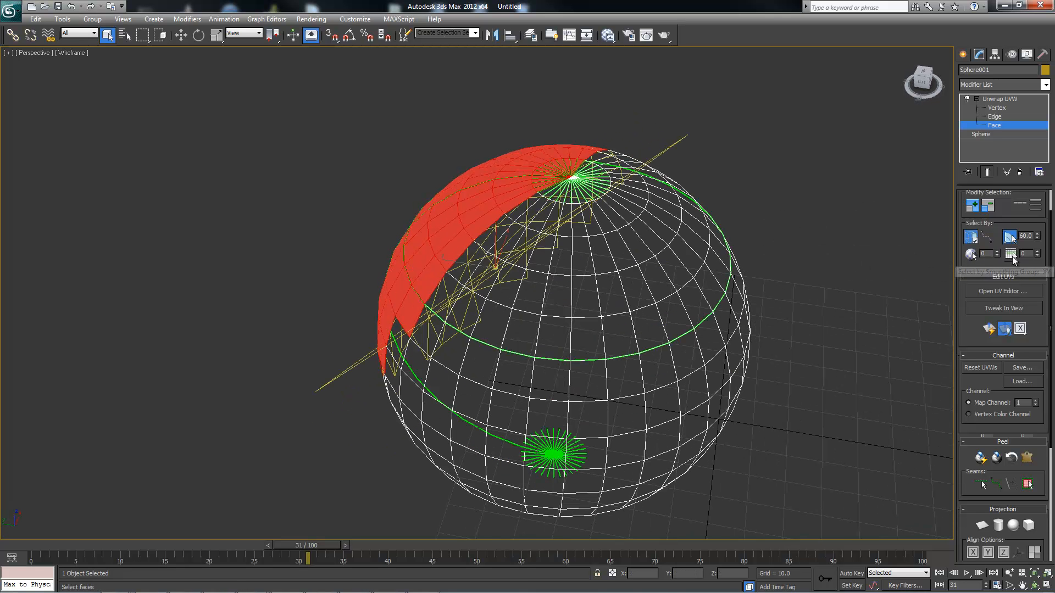
pyautogui.keyDown('alt'); pyautogui.moveTo(740, 306); pyautogui.dragTo(549, 253, button='middle'); pyautogui.keyUp('alt')
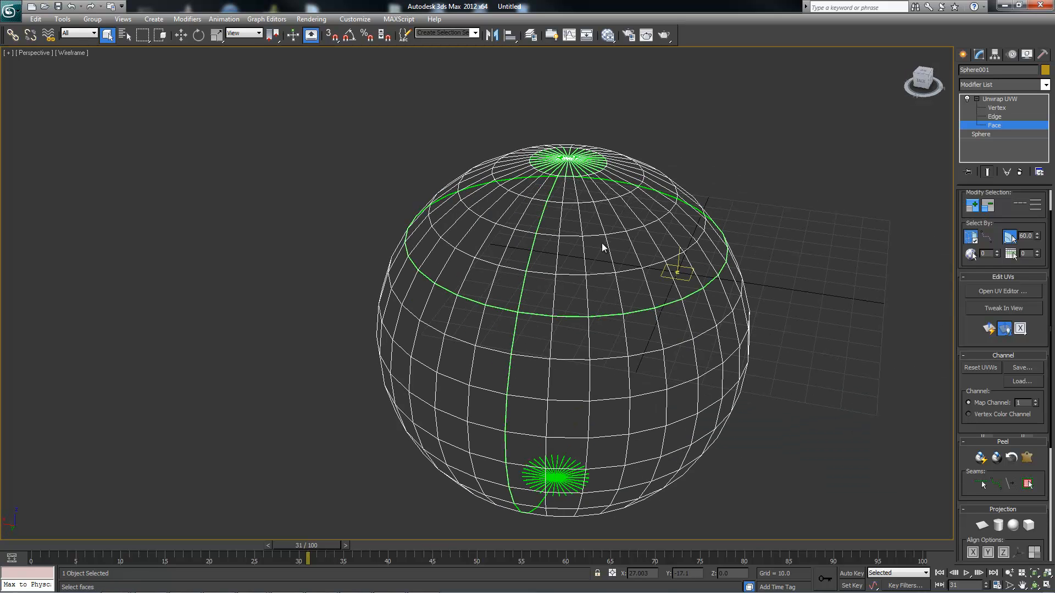
# Step: Open the UV editor and frame the sphere beside it in the viewport
pyautogui.click(990, 290)
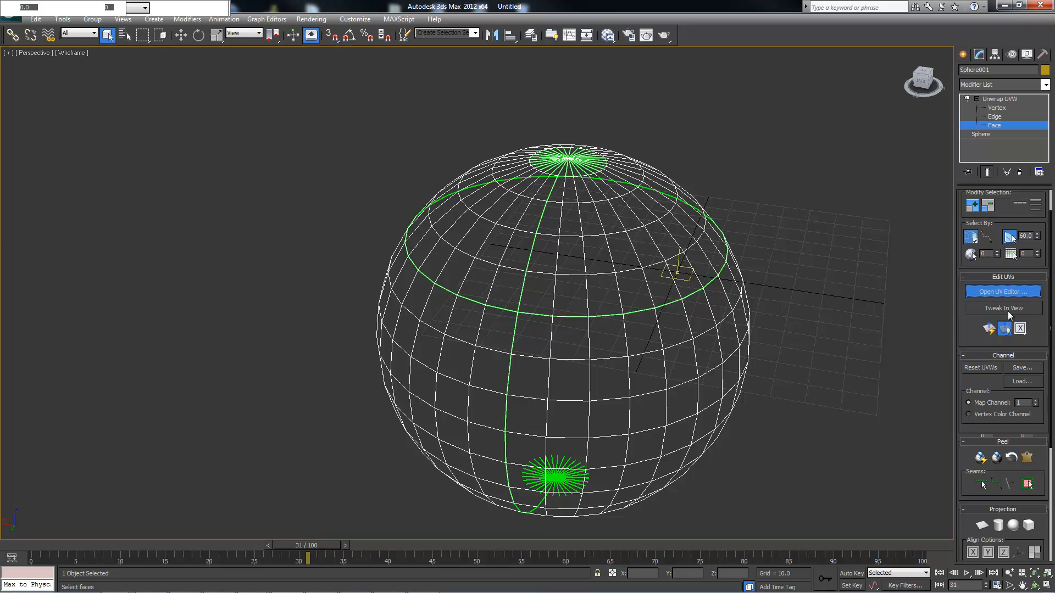
pyautogui.keyDown('alt'); pyautogui.moveTo(521, 232); pyautogui.dragTo(523, 203, button='middle'); pyautogui.keyUp('alt')
pyautogui.moveTo(654, 245); pyautogui.dragTo(627, 238, button='middle')
pyautogui.scroll(1, 655, 286)
pyautogui.scroll(-1, 635, 256)
pyautogui.keyDown('alt'); pyautogui.moveTo(556, 264); pyautogui.dragTo(639, 308, button='middle'); pyautogui.keyUp('alt')
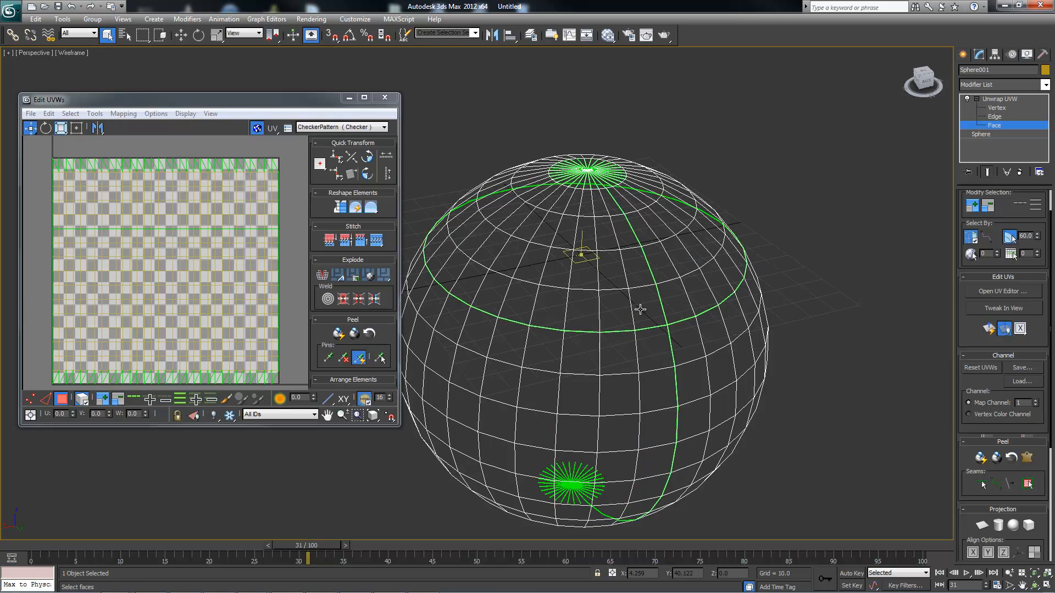
# Step: Turn on Tweak In View and shift a UV vertex on the sphere's horizontal seam, checking the change in the UV editor
pyautogui.click(1012, 309)
pyautogui.keyDown('alt'); pyautogui.moveTo(573, 315); pyautogui.dragTo(569, 305, button='middle'); pyautogui.keyUp('alt')
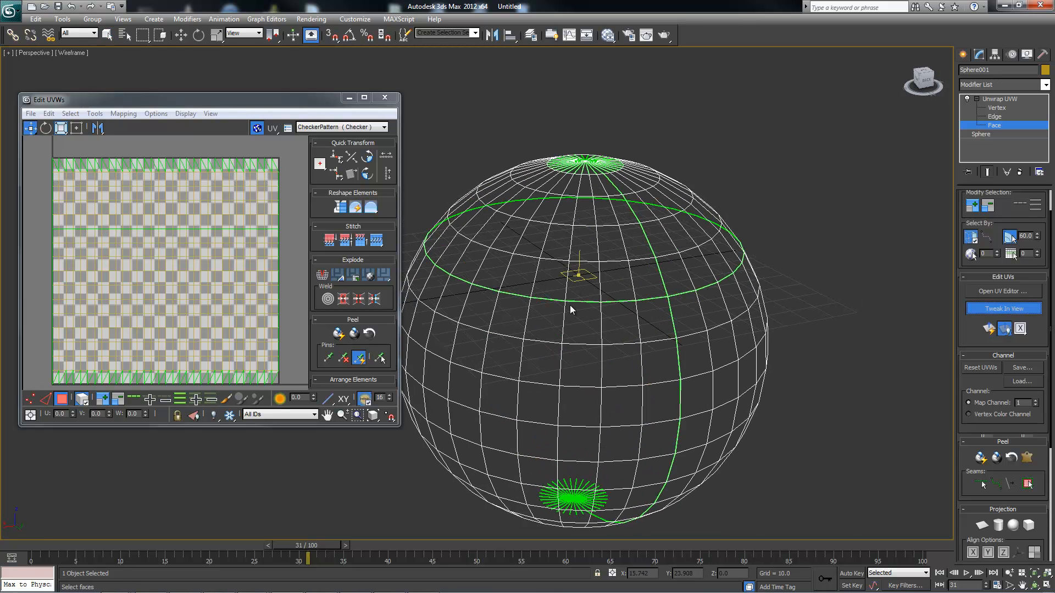
pyautogui.scroll(1, 569, 305)
pyautogui.scroll(1, 106, 228)
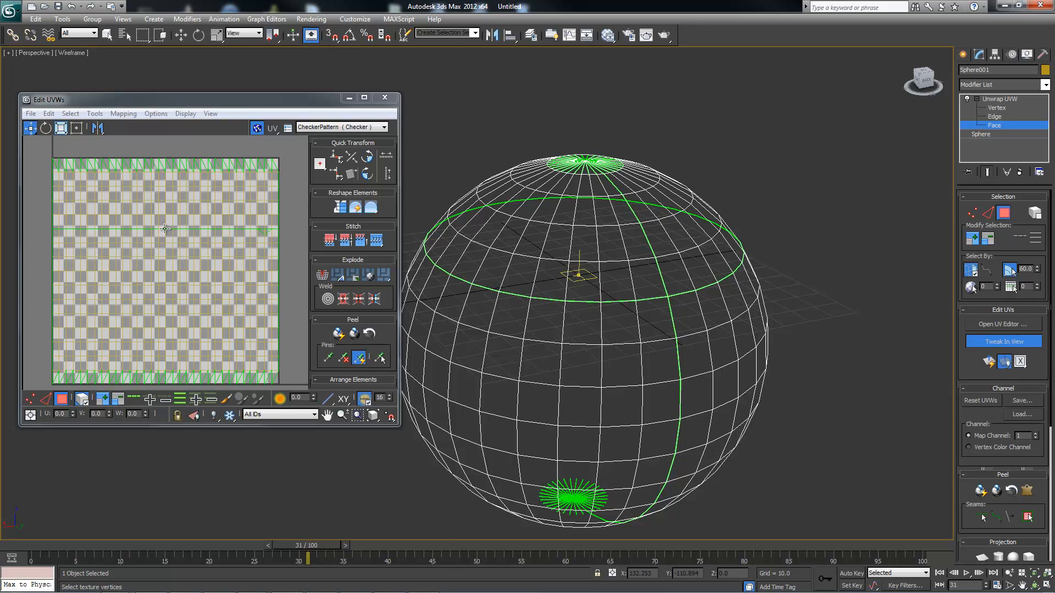
pyautogui.scroll(10, 165, 229)
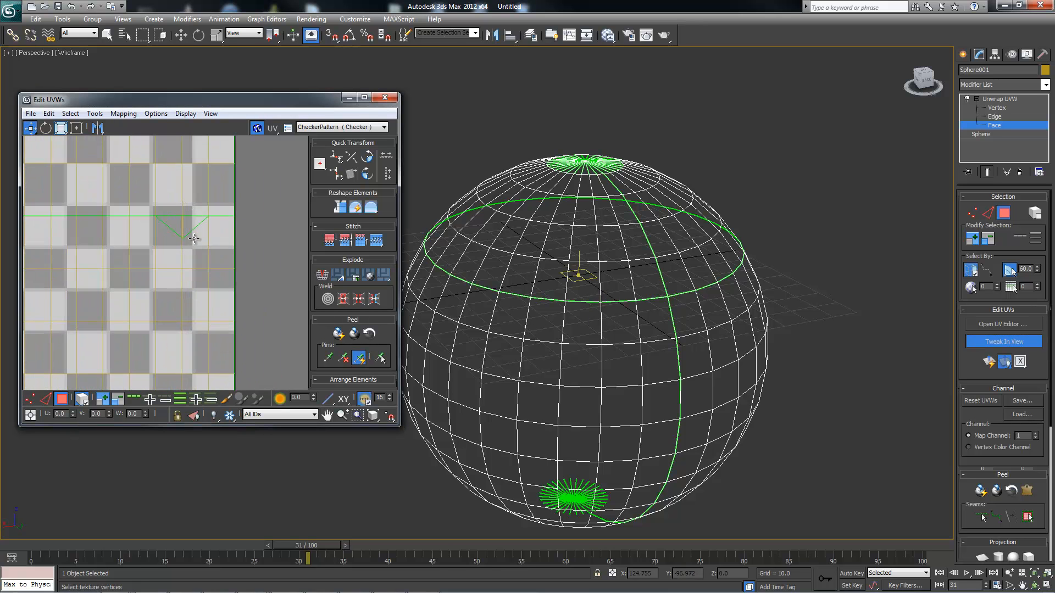
pyautogui.scroll(-10, 200, 247)
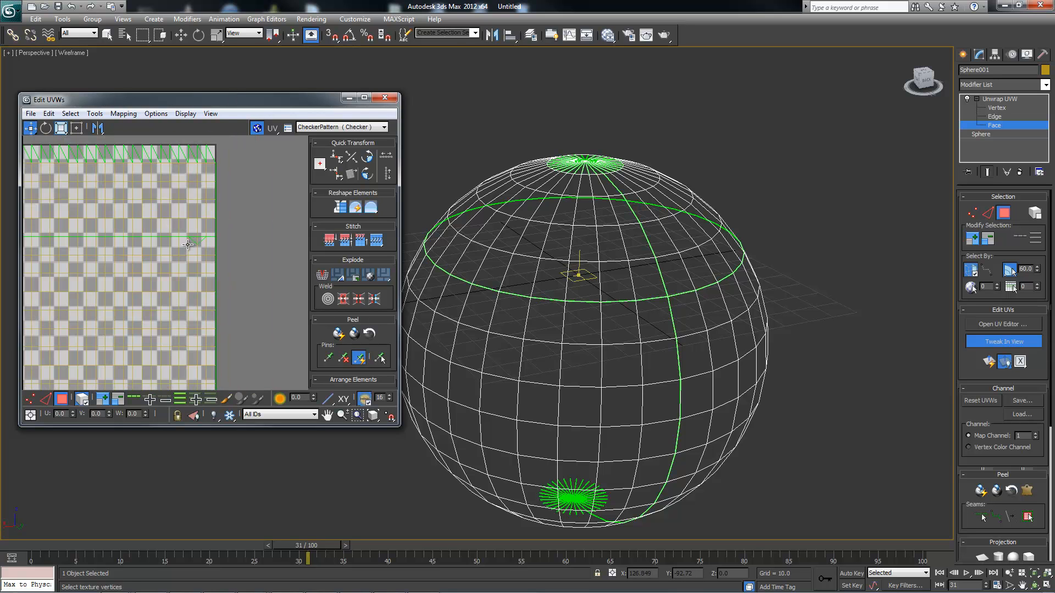
pyautogui.moveTo(229, 243); pyautogui.dragTo(231, 240, button='middle')
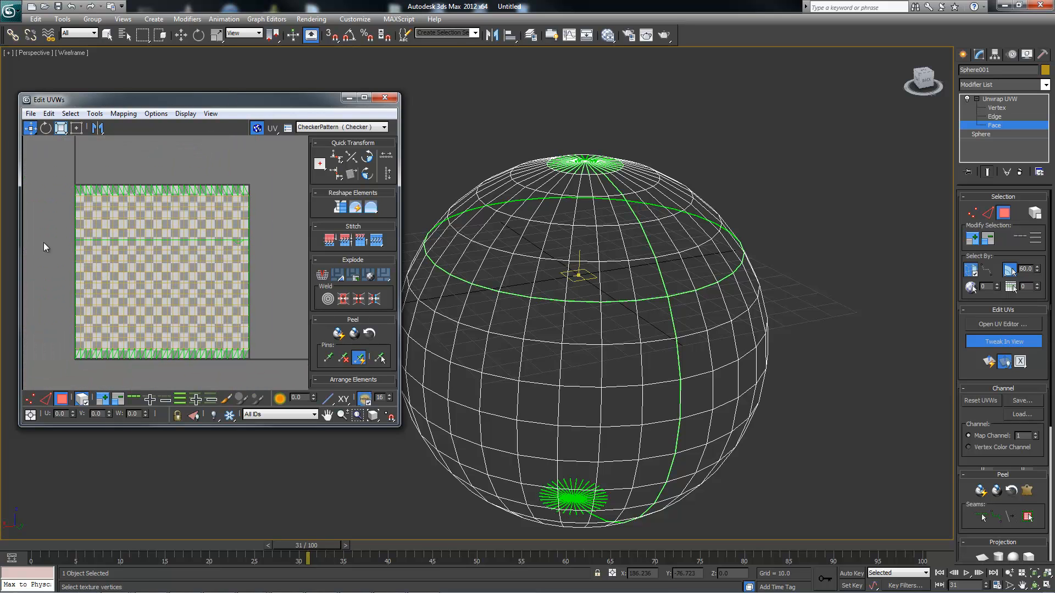
# Step: Hide the checker background in the UV editor and tweak two more UV vertices on the sphere, near and above the horizontal seam
pyautogui.click(256, 128)
pyautogui.scroll(6, 304, 268)
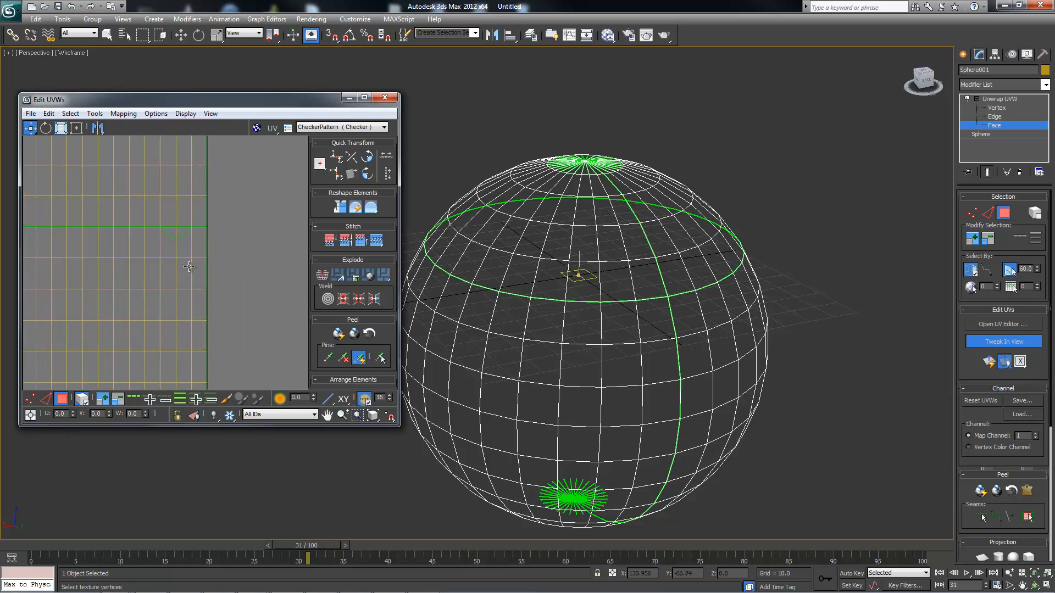
pyautogui.moveTo(636, 301); pyautogui.dragTo(637, 277)
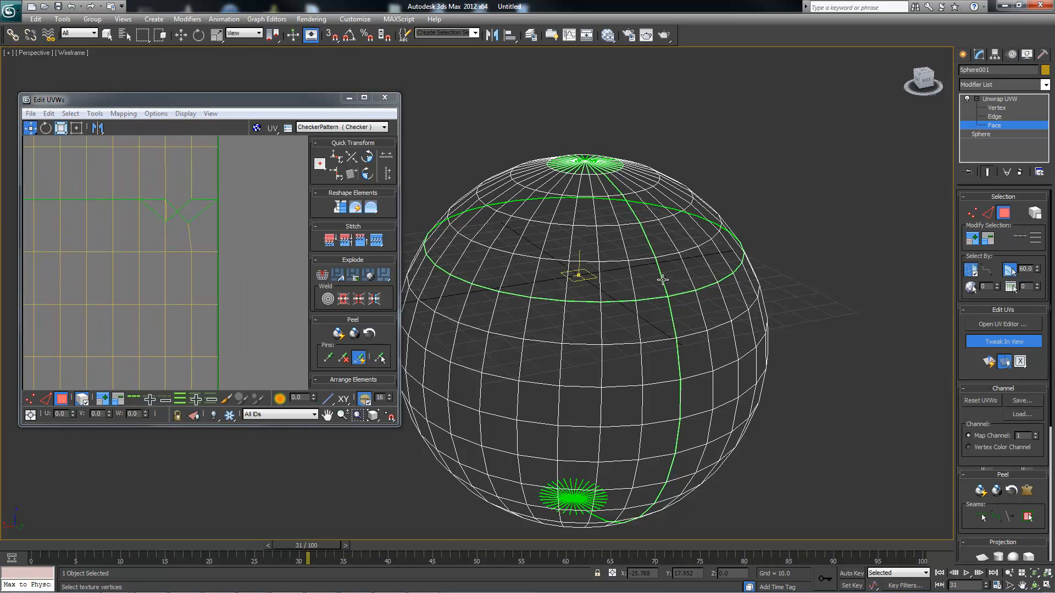
pyautogui.moveTo(612, 260); pyautogui.dragTo(588, 246)
pyautogui.moveTo(223, 197); pyautogui.dragTo(224, 249, button='middle')
pyautogui.scroll(-5, 209, 247)
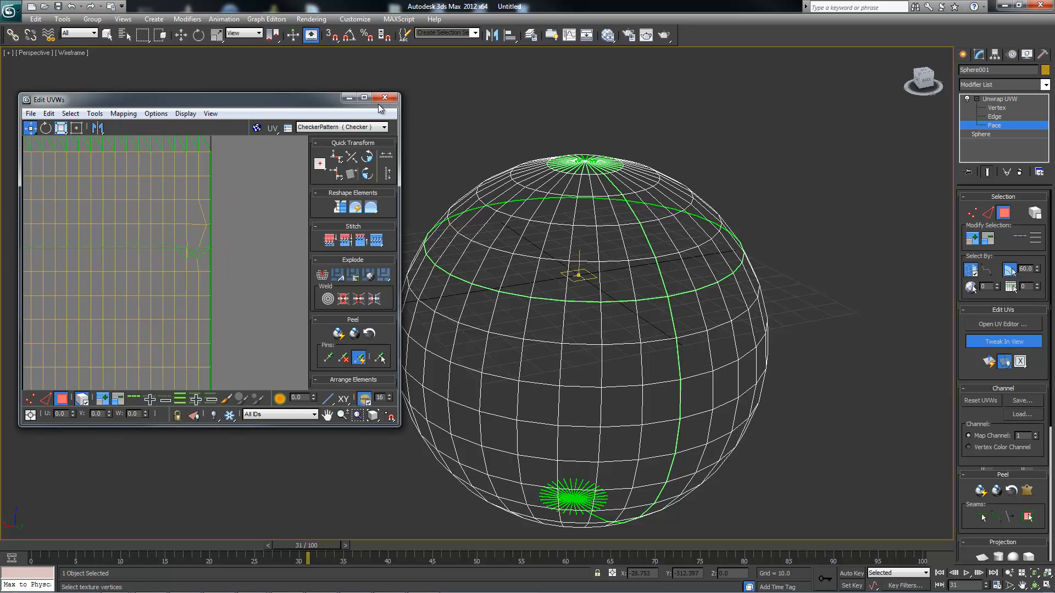
# Step: Close the UV editor and turn off Tweak In View, keeping the whole sphere in sight
pyautogui.click(385, 97)
pyautogui.click(1011, 342)
pyautogui.keyDown('alt'); pyautogui.moveTo(665, 273); pyautogui.dragTo(647, 257, button='middle'); pyautogui.keyUp('alt')
pyautogui.keyDown('alt'); pyautogui.moveTo(640, 341); pyautogui.dragTo(664, 331, button='middle'); pyautogui.keyUp('alt')
pyautogui.keyDown('alt'); pyautogui.moveTo(652, 292); pyautogui.dragTo(596, 344, button='middle'); pyautogui.keyUp('alt')
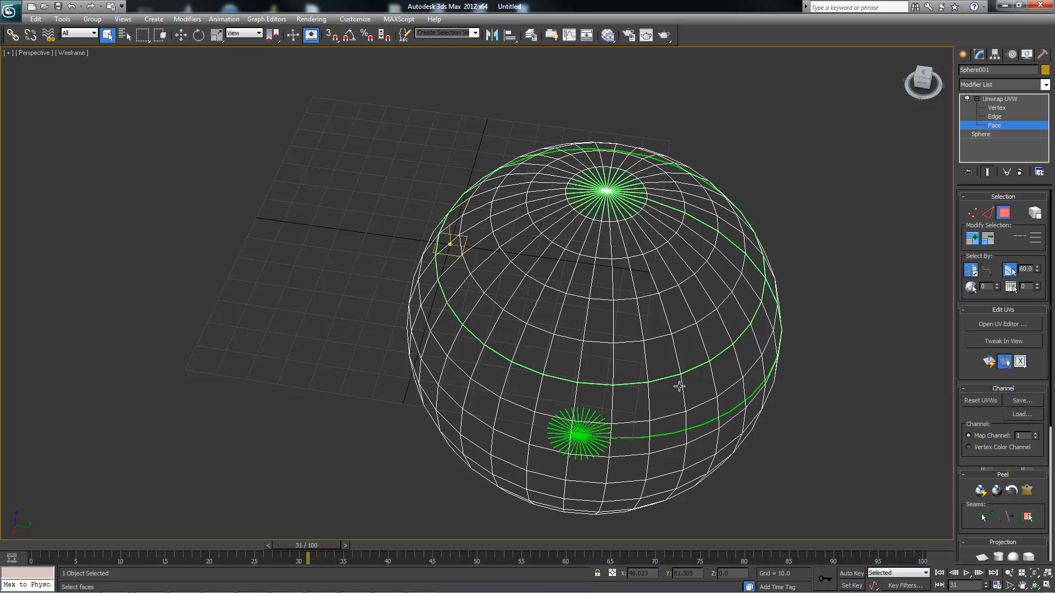
pyautogui.keyDown('alt'); pyautogui.moveTo(686, 387); pyautogui.dragTo(666, 298, button='middle'); pyautogui.keyUp('alt')
pyautogui.keyDown('alt'); pyautogui.moveTo(586, 273); pyautogui.dragTo(528, 289, button='middle'); pyautogui.keyUp('alt')
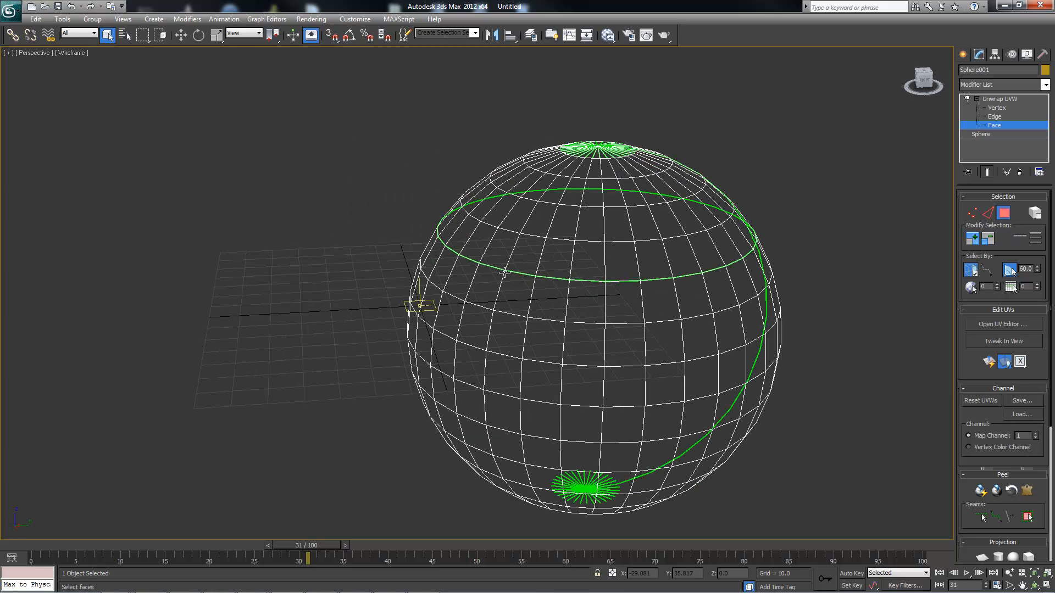
# Step: Open the Checker map's settings in the Material Editor beside the sphere and show the sphere shaded
pyautogui.press('m')
pyautogui.click(217, 166)
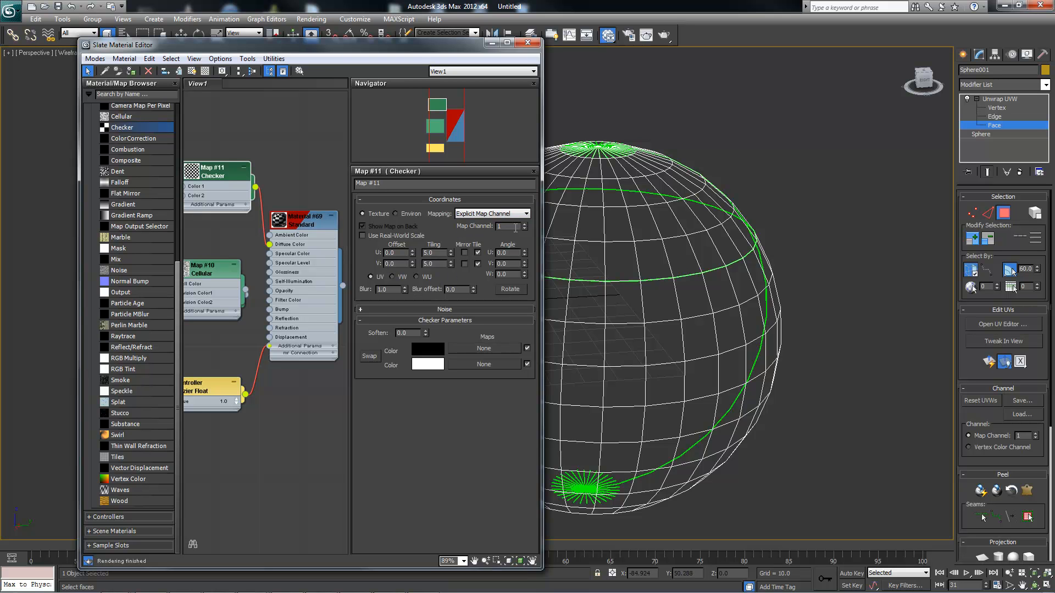
pyautogui.moveTo(422, 56); pyautogui.dragTo(278, 112)
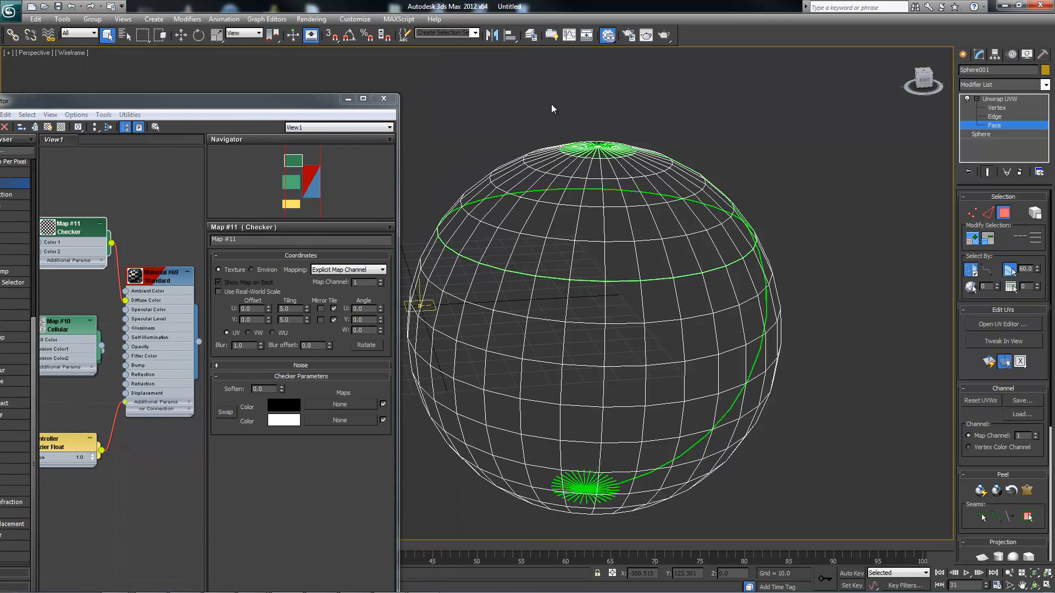
pyautogui.press('F3')
pyautogui.keyDown('alt'); pyautogui.moveTo(595, 234); pyautogui.dragTo(572, 261, button='middle'); pyautogui.keyUp('alt')
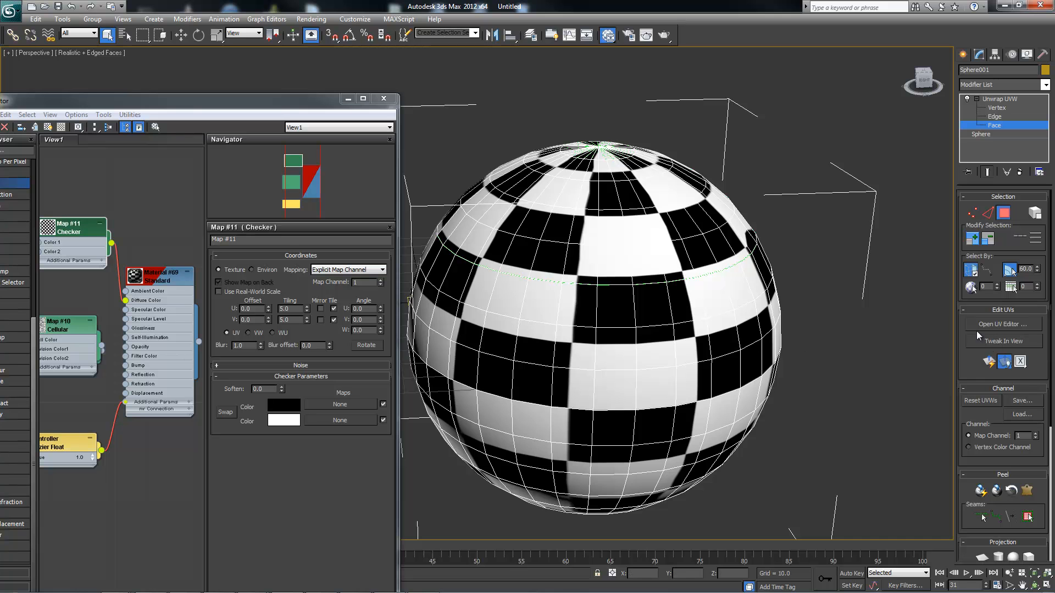
# Step: Set both the Checker map and the Unwrap UVW modifier to map channel 2, moving the existing UVs to that channel
pyautogui.click(380, 280)
pyautogui.keyDown('alt'); pyautogui.moveTo(634, 242); pyautogui.dragTo(585, 150, button='middle'); pyautogui.keyUp('alt')
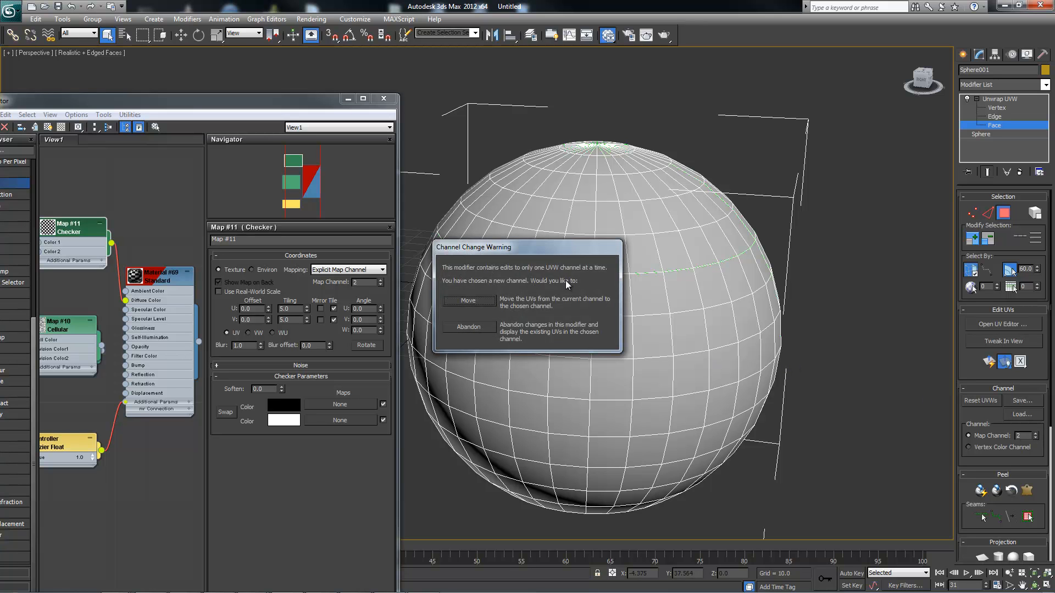
pyautogui.moveTo(546, 254); pyautogui.dragTo(640, 232)
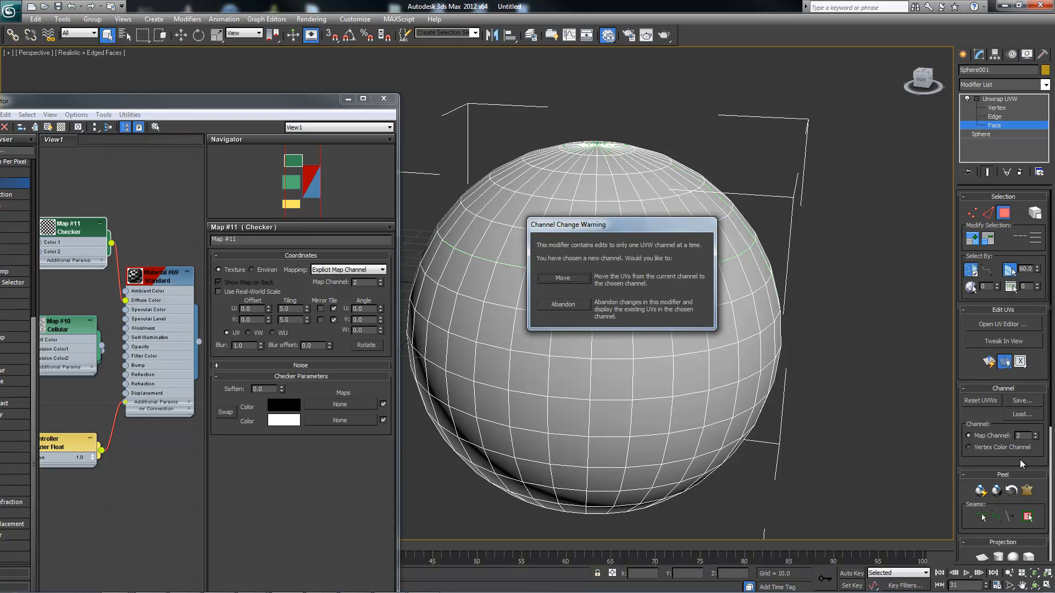
pyautogui.click(563, 278)
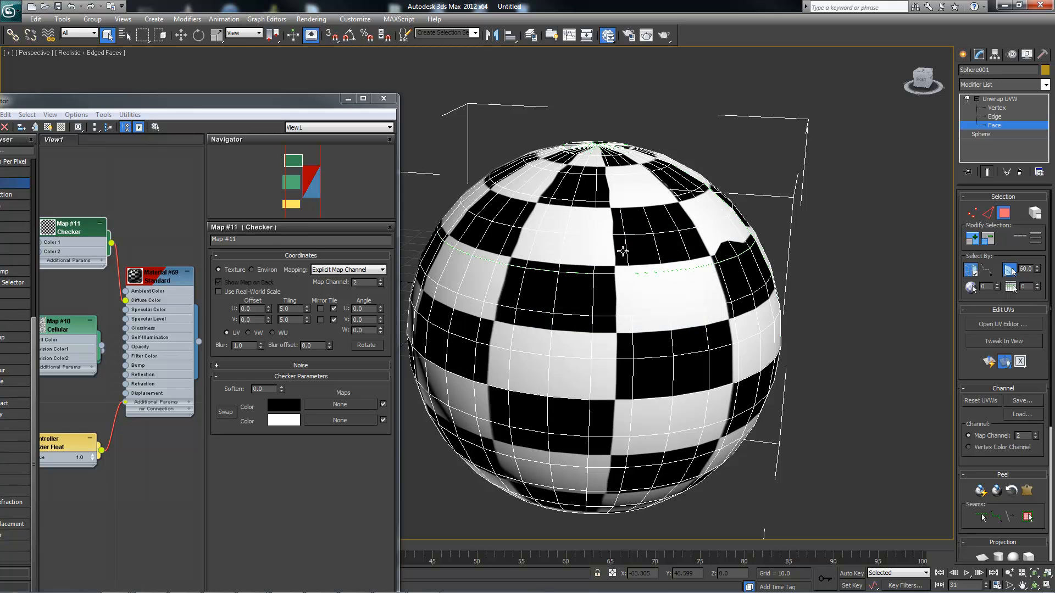
pyautogui.keyDown('alt'); pyautogui.moveTo(651, 235); pyautogui.dragTo(456, 348, button='middle'); pyautogui.keyUp('alt')
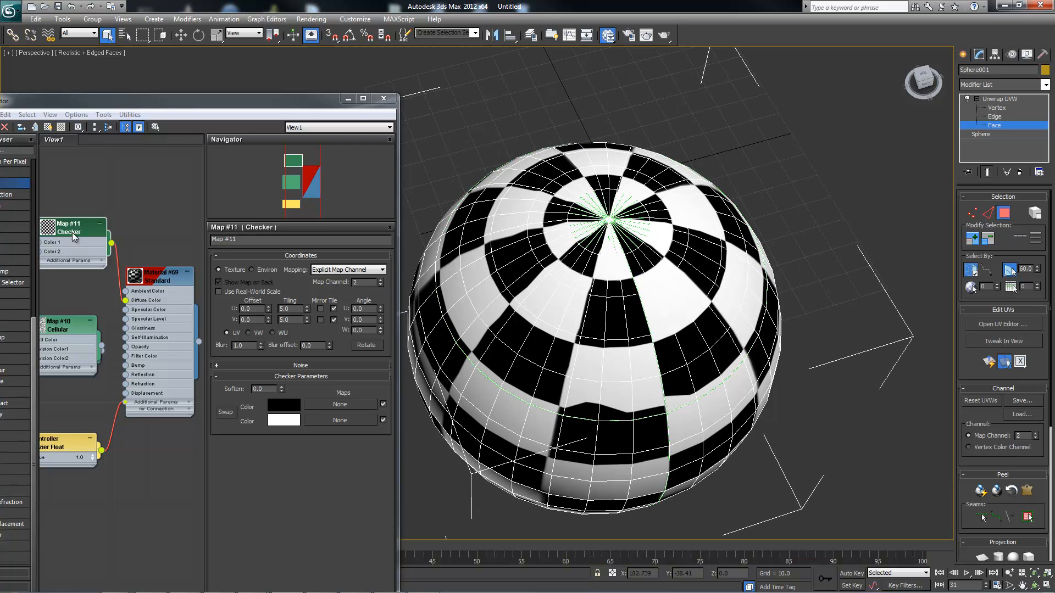
pyautogui.keyDown('alt'); pyautogui.moveTo(690, 313); pyautogui.dragTo(683, 281, button='middle'); pyautogui.keyUp('alt')
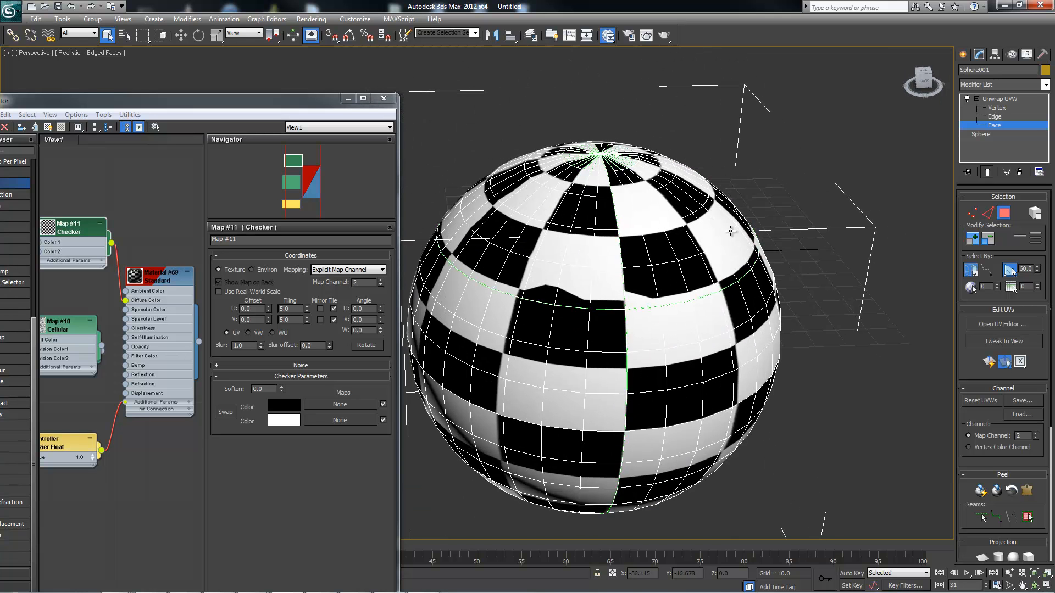
pyautogui.keyDown('alt'); pyautogui.moveTo(512, 309); pyautogui.dragTo(614, 231, button='middle'); pyautogui.keyUp('alt')
pyautogui.keyDown('alt'); pyautogui.moveTo(574, 165); pyautogui.dragTo(608, 192, button='middle'); pyautogui.keyUp('alt')
pyautogui.keyDown('alt'); pyautogui.moveTo(661, 256); pyautogui.dragTo(667, 237, button='middle'); pyautogui.keyUp('alt')
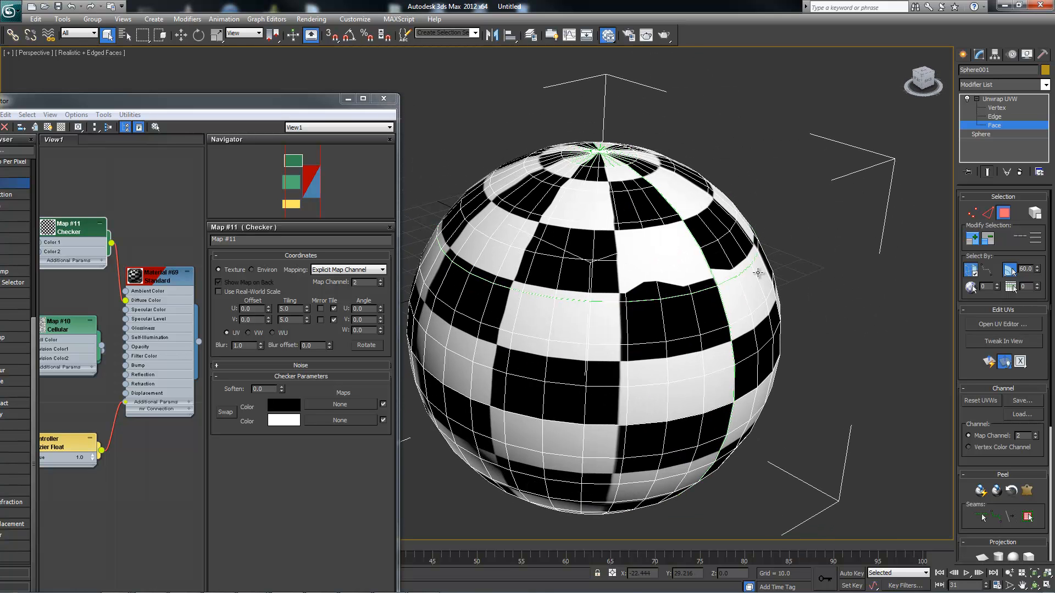
# Step: Add a second Unwrap UVW modifier to the sphere and set the Checker map's channel to 1
pyautogui.click(1045, 84)
pyautogui.scroll(-15, 1050, 312)
pyautogui.scroll(-4, 1050, 312)
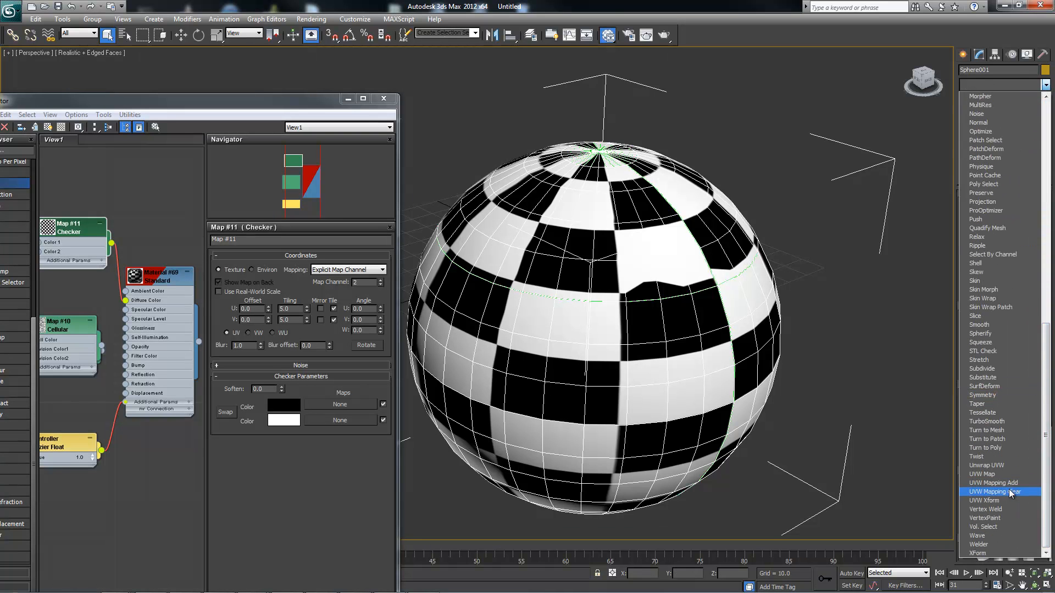
pyautogui.click(1002, 465)
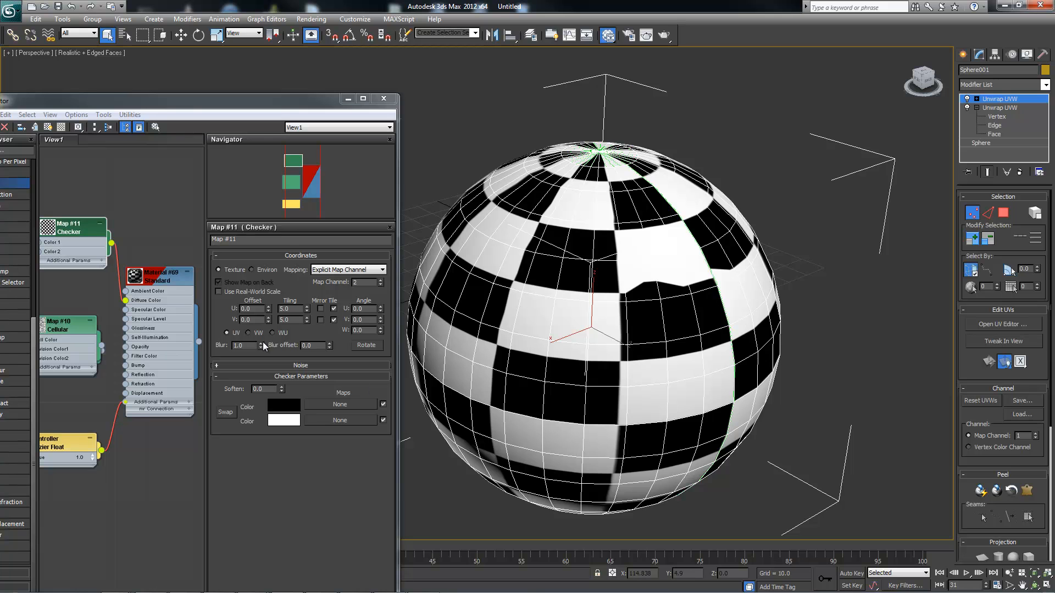
pyautogui.click(380, 284)
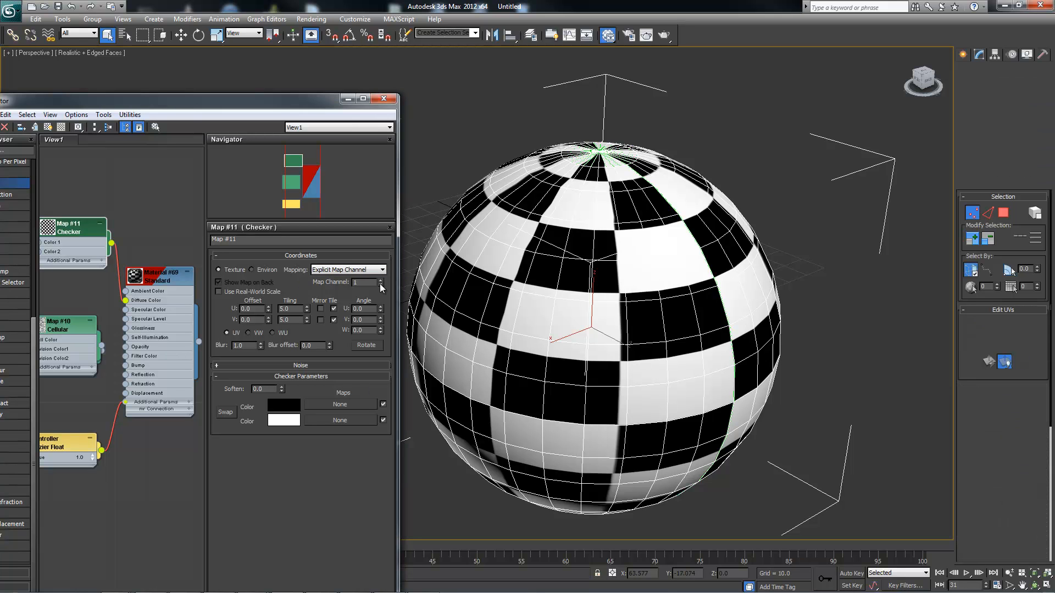
# Step: Select the faces of the sphere's upper part in the second Unwrap UVW and apply a planar projection to them
pyautogui.keyDown('alt'); pyautogui.moveTo(618, 253); pyautogui.dragTo(705, 268, button='middle'); pyautogui.keyUp('alt')
pyautogui.click(1004, 213)
pyautogui.keyDown('alt'); pyautogui.moveTo(803, 125); pyautogui.dragTo(812, 121, button='middle'); pyautogui.keyUp('alt')
pyautogui.moveTo(812, 119); pyautogui.dragTo(417, 275)
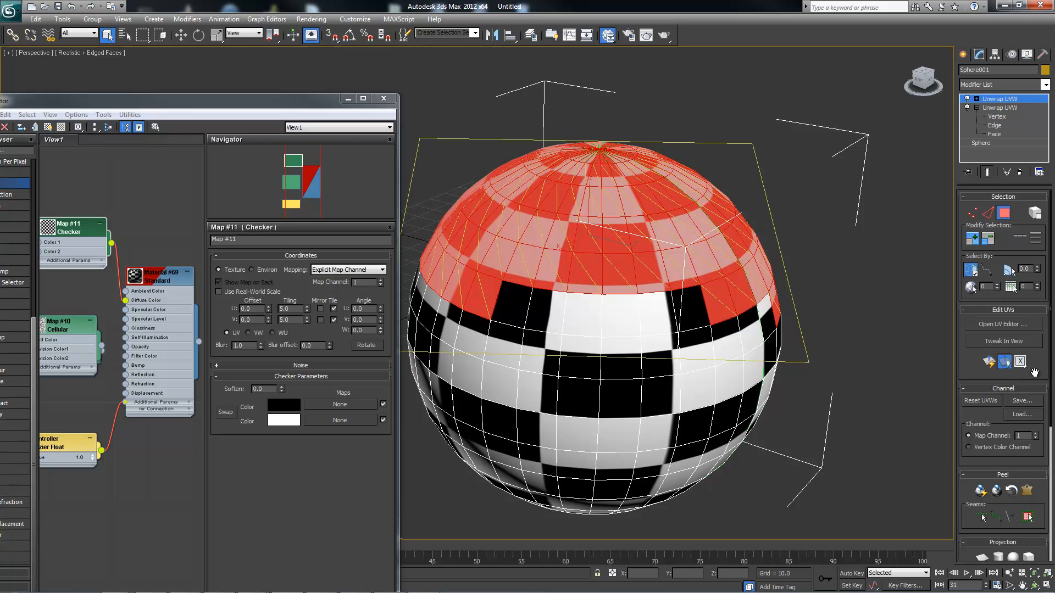
pyautogui.scroll(-5, 1026, 375)
pyautogui.click(982, 363)
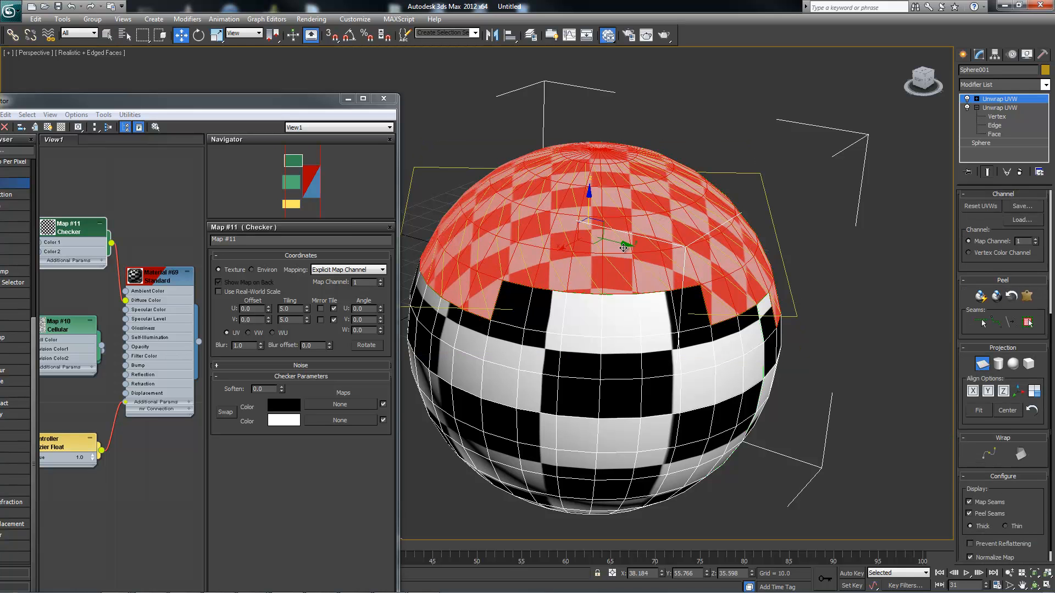
# Step: Set the Checker map's channel to 2 to compare the mappings, and delete the upper Unwrap UVW modifier
pyautogui.keyDown('alt'); pyautogui.moveTo(615, 245); pyautogui.dragTo(613, 265, button='middle'); pyautogui.keyUp('alt')
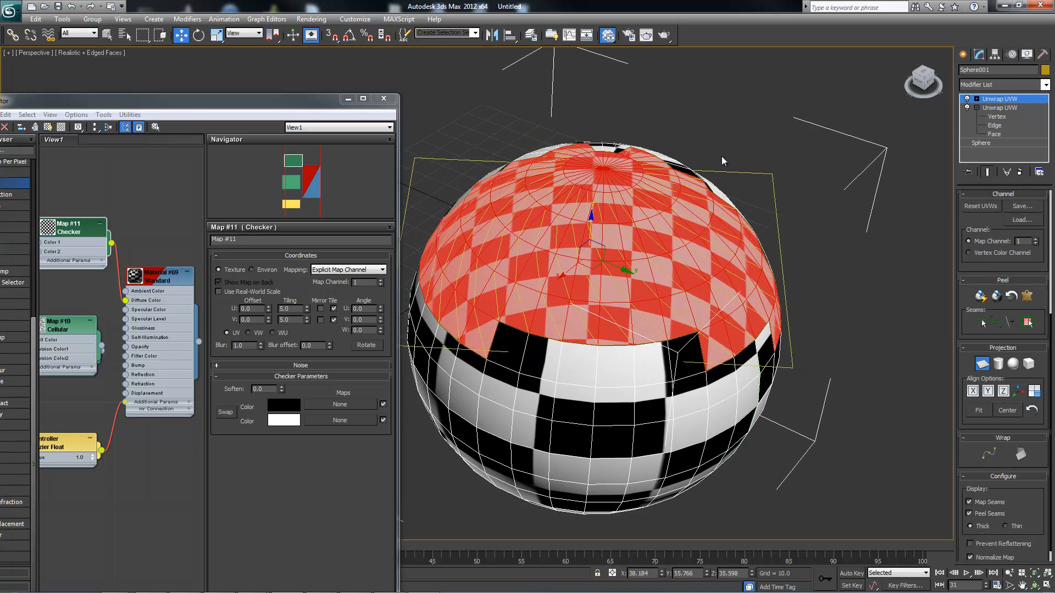
pyautogui.click(378, 280)
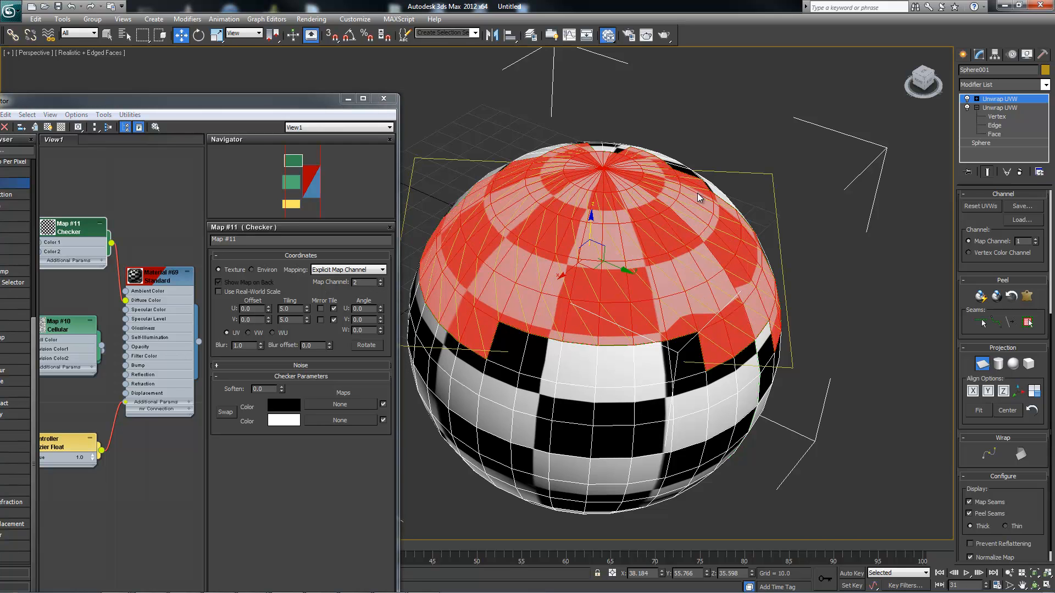
pyautogui.keyDown('alt'); pyautogui.moveTo(705, 203); pyautogui.dragTo(654, 176, button='middle'); pyautogui.keyUp('alt')
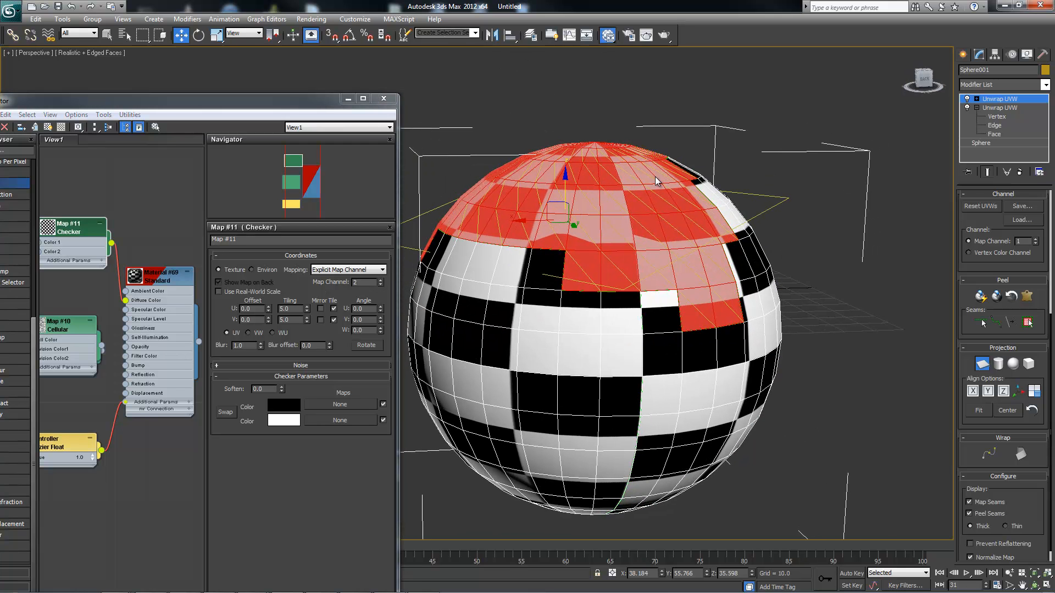
pyautogui.click(1019, 172)
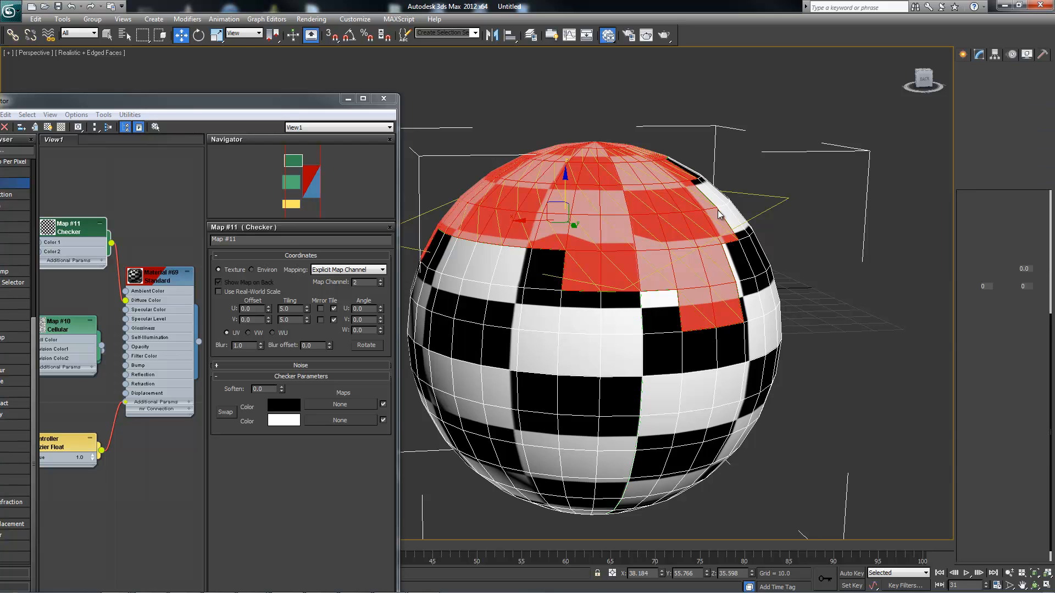
pyautogui.keyDown('alt'); pyautogui.moveTo(721, 131); pyautogui.dragTo(708, 234, button='middle'); pyautogui.keyUp('alt')
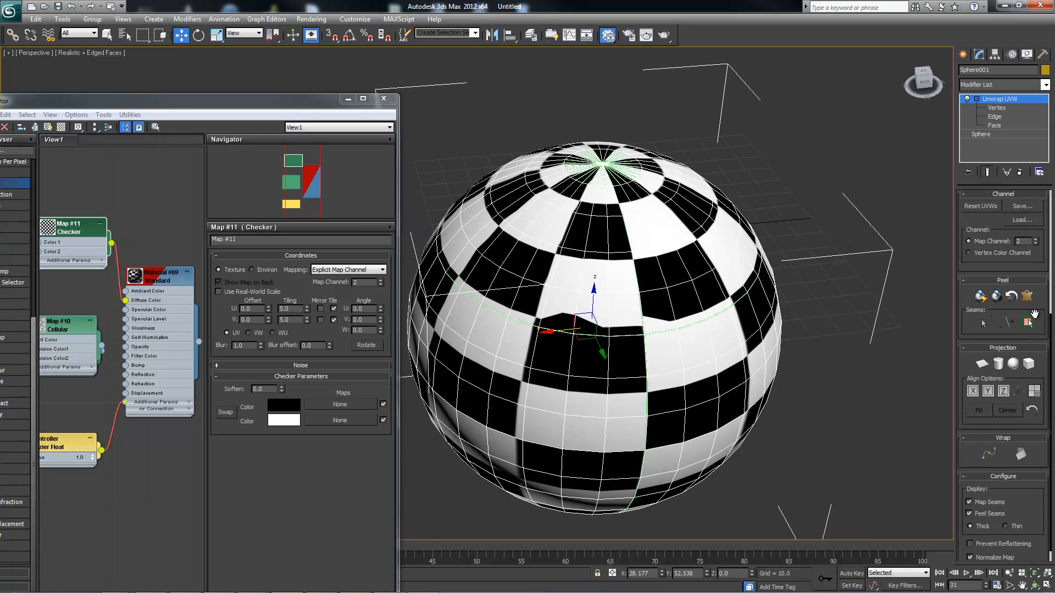
# Step: Collapse the Channel rollout of the Unwrap UVW modifier and close the Material Editor
pyautogui.scroll(5, 1022, 335)
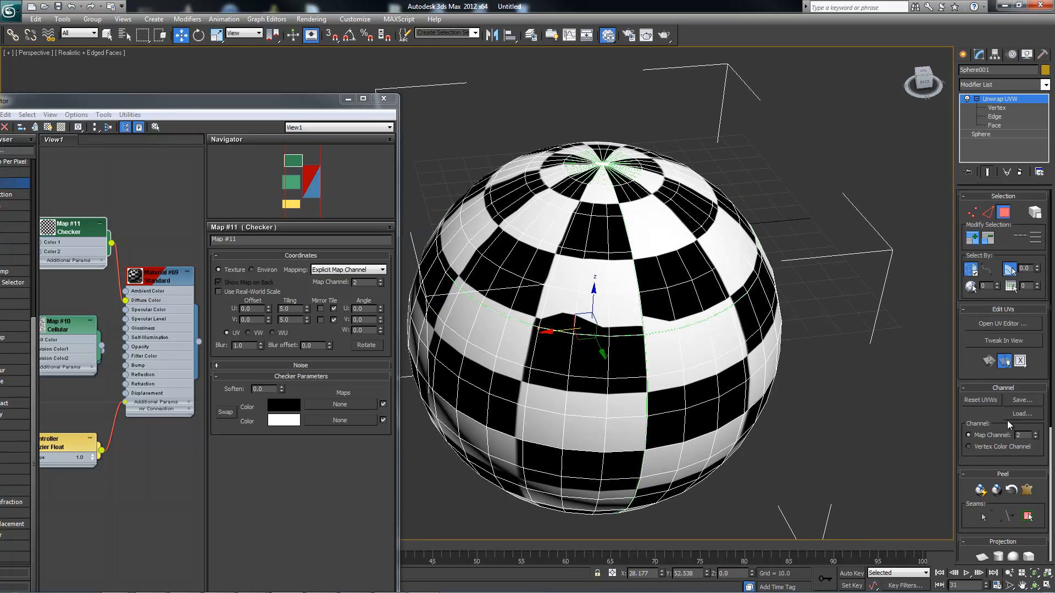
pyautogui.moveTo(982, 414); pyautogui.dragTo(985, 402)
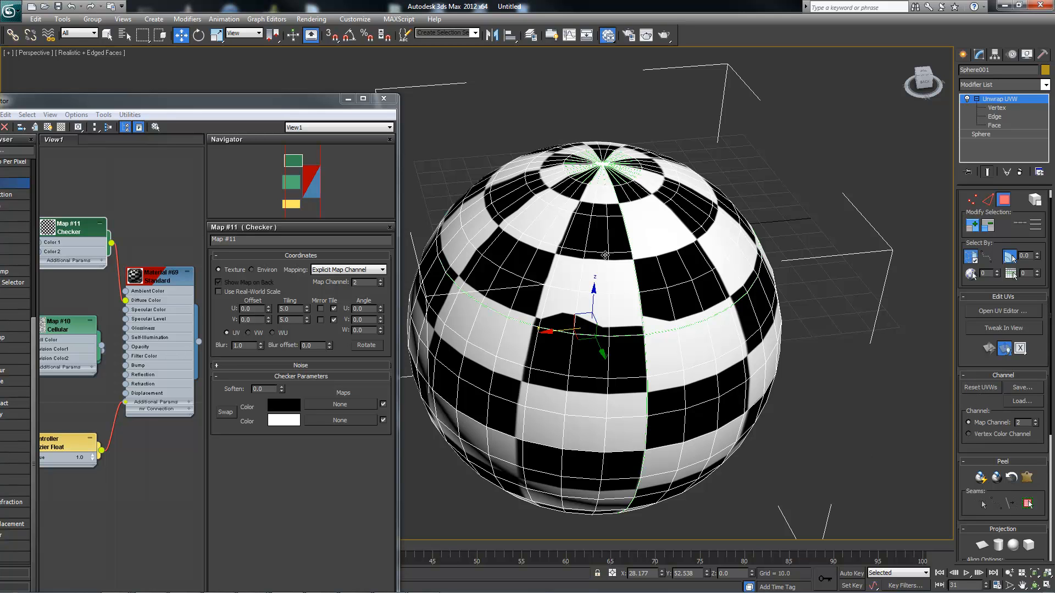
pyautogui.click(964, 375)
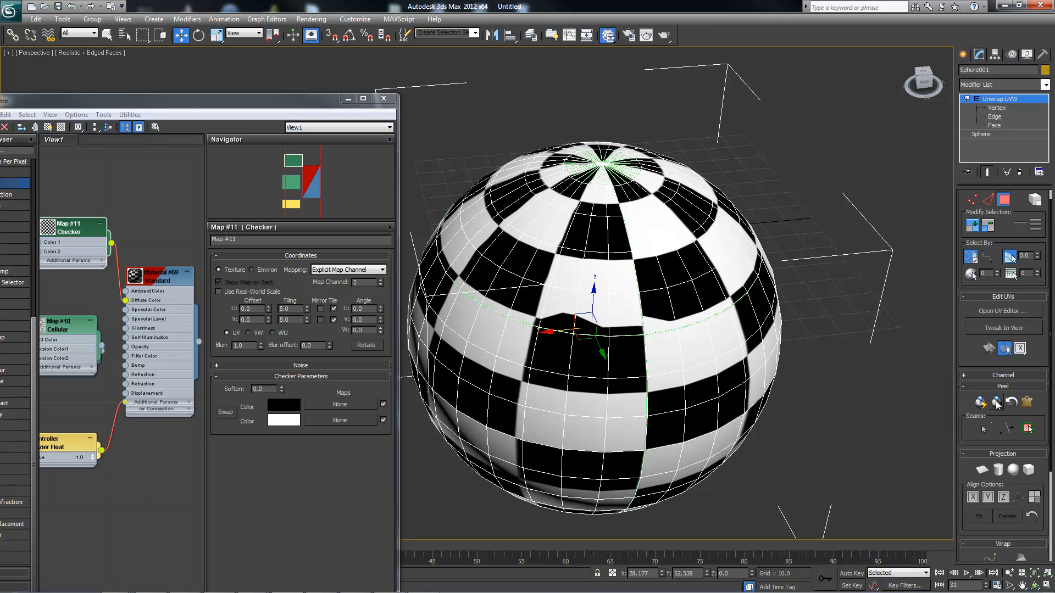
pyautogui.scroll(-2, 1000, 404)
pyautogui.scroll(-1, 999, 403)
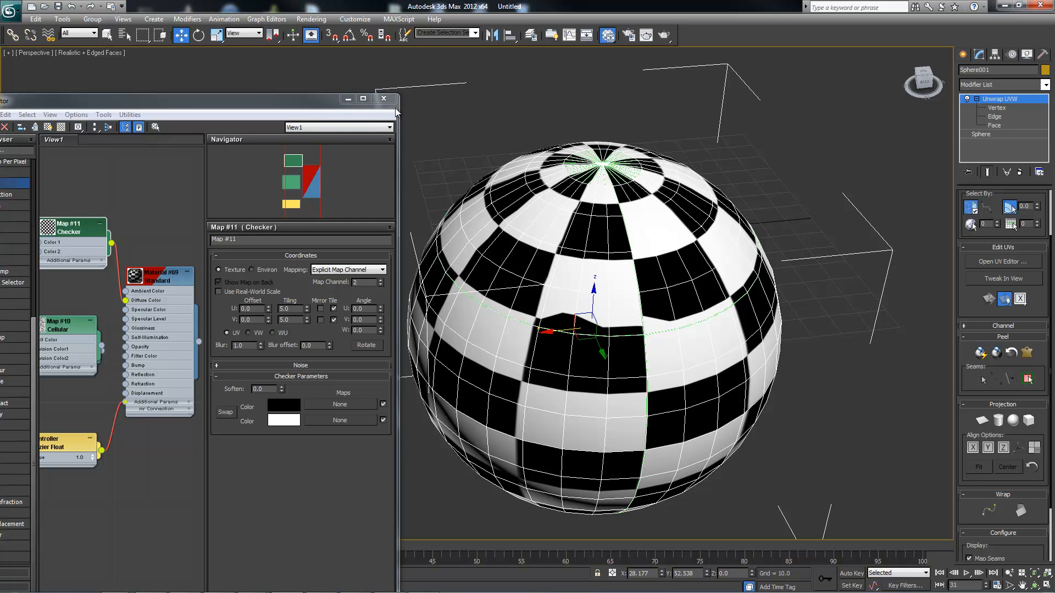
pyautogui.click(384, 98)
pyautogui.keyDown('alt'); pyautogui.moveTo(685, 293); pyautogui.dragTo(668, 330, button='middle'); pyautogui.keyUp('alt')
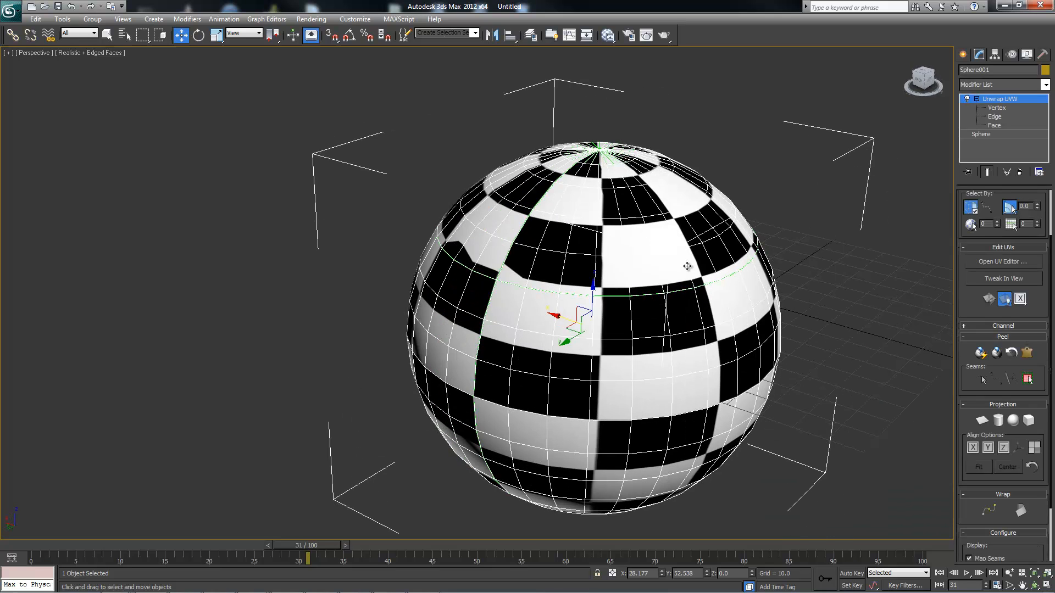
pyautogui.keyDown('alt'); pyautogui.moveTo(667, 253); pyautogui.dragTo(680, 235, button='middle'); pyautogui.keyUp('alt')
pyautogui.moveTo(596, 230); pyautogui.dragTo(621, 264, button='middle')
pyautogui.scroll(2, 582, 252)
pyautogui.keyDown('alt'); pyautogui.moveTo(599, 325); pyautogui.dragTo(561, 306, button='middle'); pyautogui.keyUp('alt')
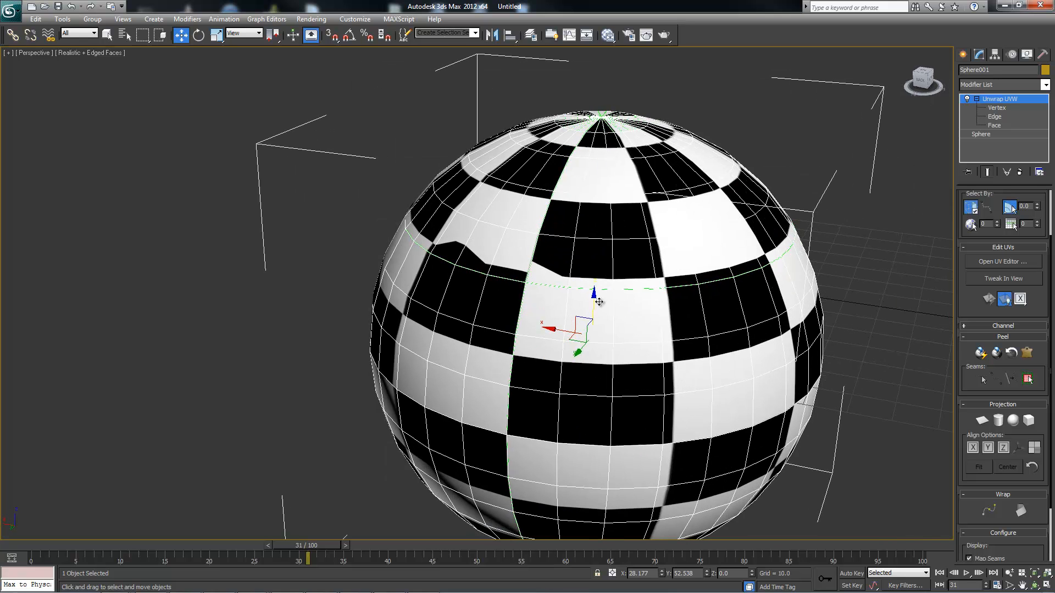
# Step: Deselect and reselect the sphere, switching its Unwrap UVW modifier to Edge level with the Select tool active
pyautogui.click(763, 130)
pyautogui.keyDown('alt'); pyautogui.moveTo(703, 276); pyautogui.dragTo(707, 265, button='middle'); pyautogui.keyUp('alt')
pyautogui.moveTo(681, 298); pyautogui.dragTo(603, 177, button='middle')
pyautogui.click(579, 228)
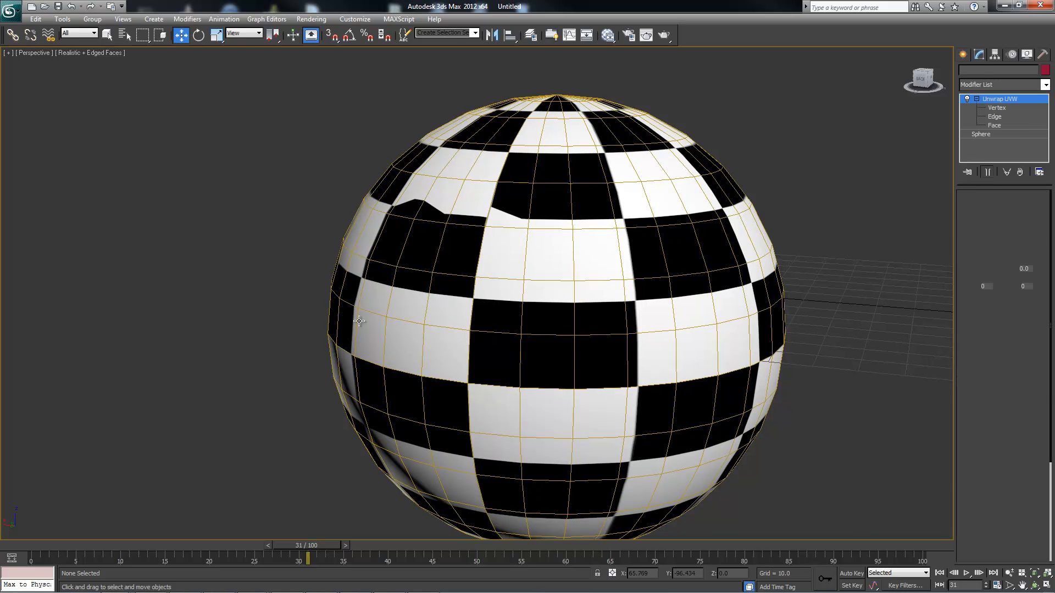
pyautogui.click(389, 328)
pyautogui.scroll(3, 1032, 316)
pyautogui.press('2')
pyautogui.press('q')
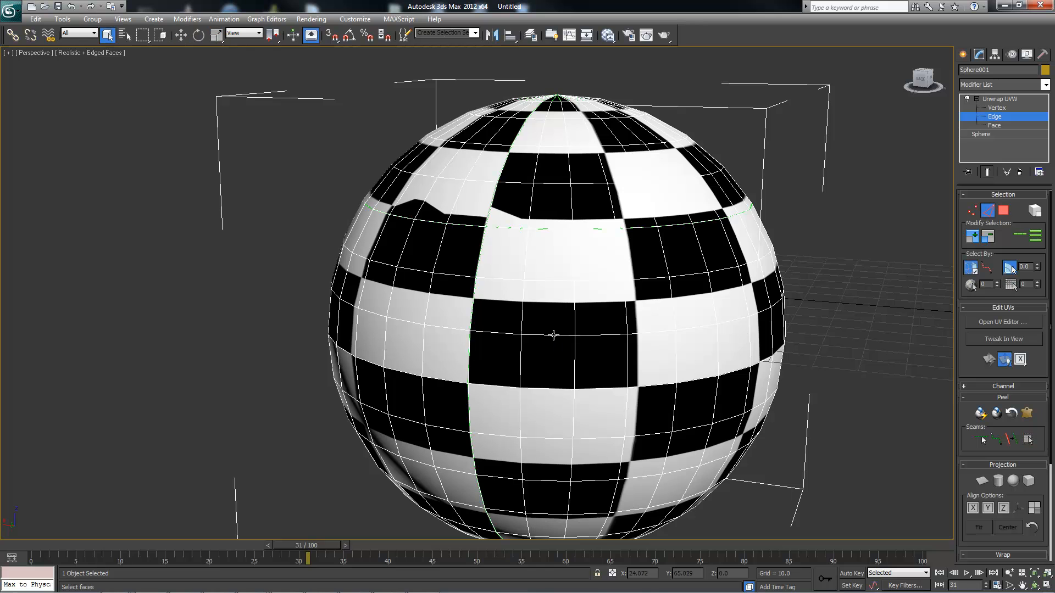
# Step: Select the horizontal edge loop around the sphere's middle, below the green seam, and convert it to peel seams
pyautogui.click(551, 335)
pyautogui.click(1020, 236)
pyautogui.keyDown('alt'); pyautogui.moveTo(750, 312); pyautogui.dragTo(528, 330, button='middle'); pyautogui.keyUp('alt')
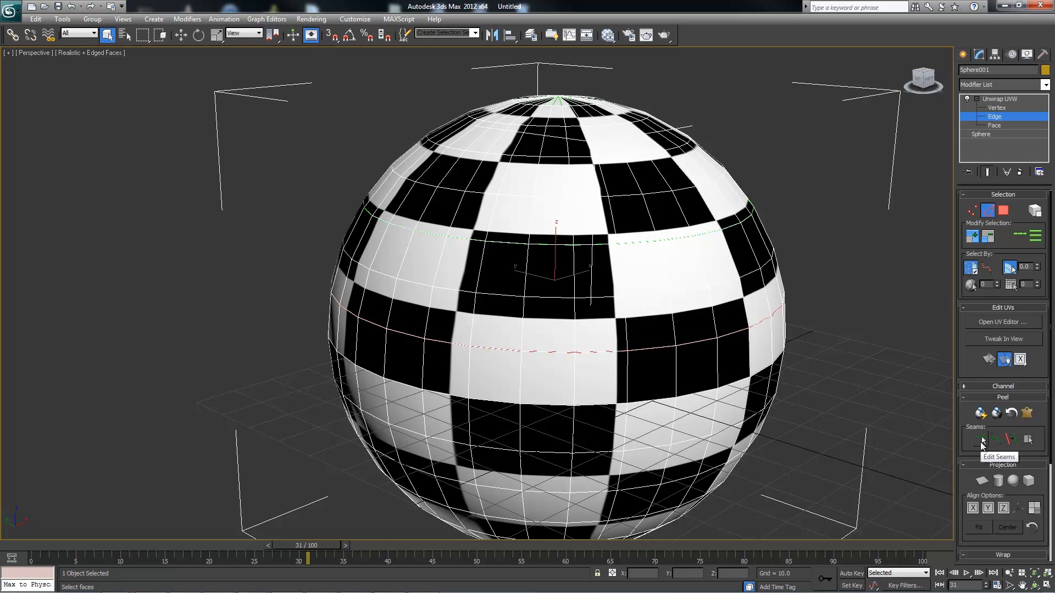
pyautogui.click(1011, 440)
# Step: Inspect the peel seam loop in wireframe from all sides, comparing it with the green map seams
pyautogui.keyDown('alt'); pyautogui.moveTo(584, 324); pyautogui.dragTo(581, 297, button='middle'); pyautogui.keyUp('alt')
pyautogui.press('F3')
pyautogui.scroll(1, 477, 384)
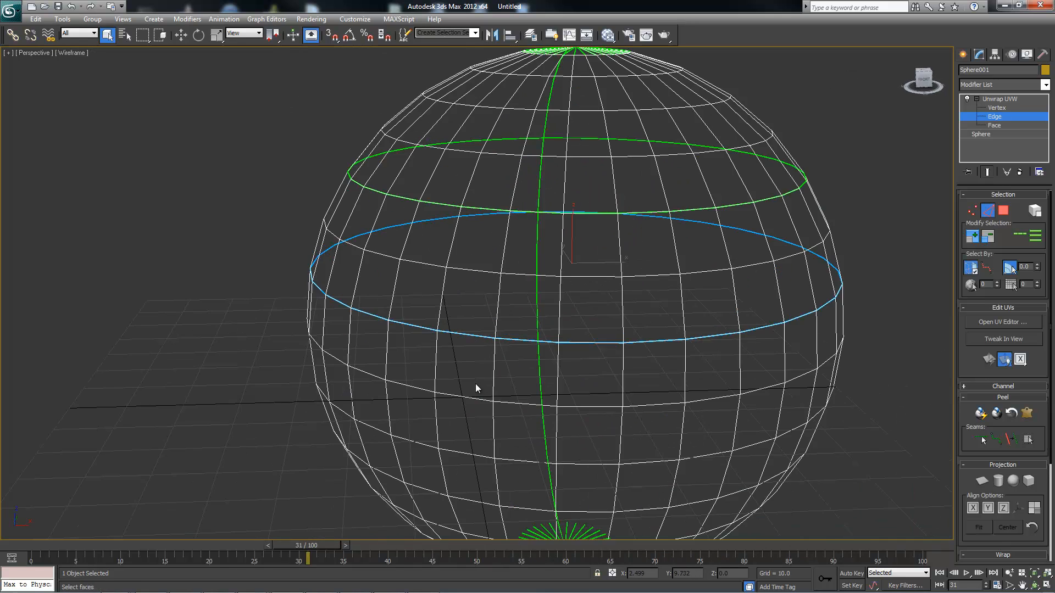
pyautogui.keyDown('alt'); pyautogui.moveTo(558, 367); pyautogui.dragTo(404, 323, button='middle'); pyautogui.keyUp('alt')
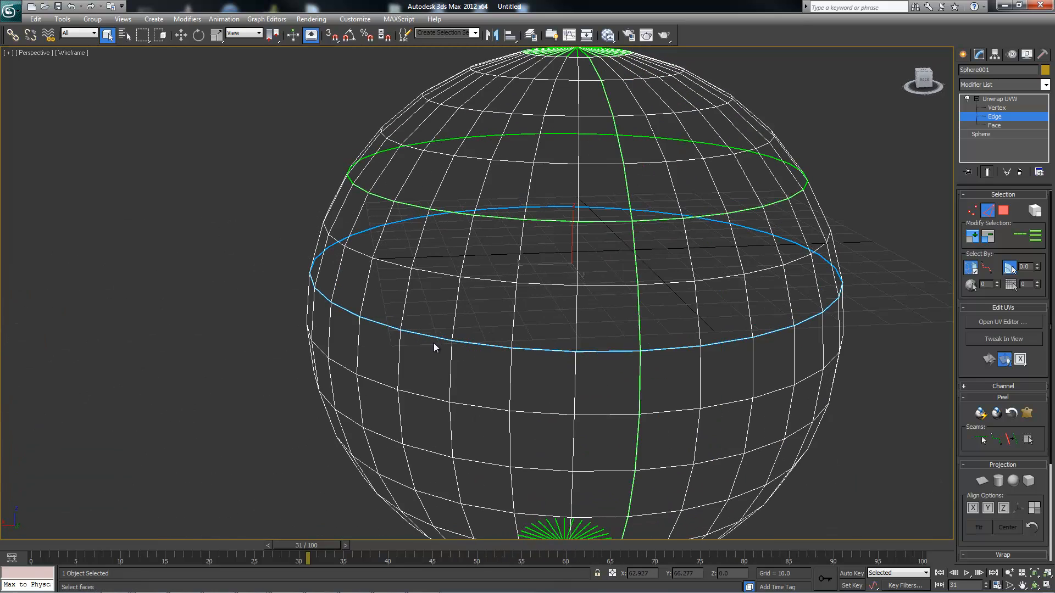
pyautogui.keyDown('alt'); pyautogui.moveTo(815, 285); pyautogui.dragTo(343, 366, button='middle'); pyautogui.keyUp('alt')
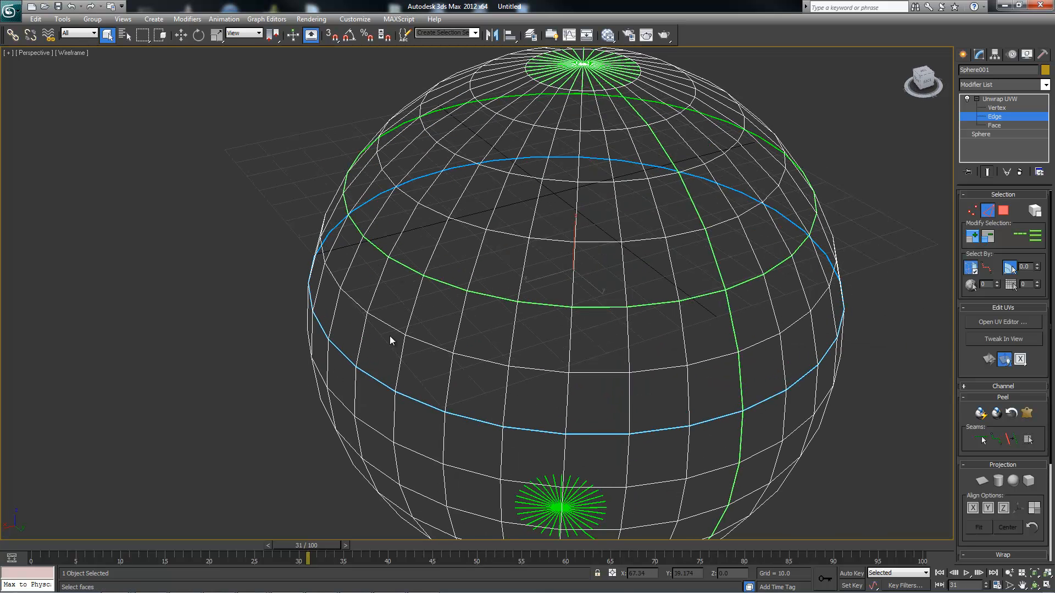
pyautogui.keyDown('alt'); pyautogui.moveTo(575, 427); pyautogui.dragTo(550, 211, button='middle'); pyautogui.keyUp('alt')
pyautogui.keyDown('alt'); pyautogui.moveTo(505, 350); pyautogui.dragTo(502, 378, button='middle'); pyautogui.keyUp('alt')
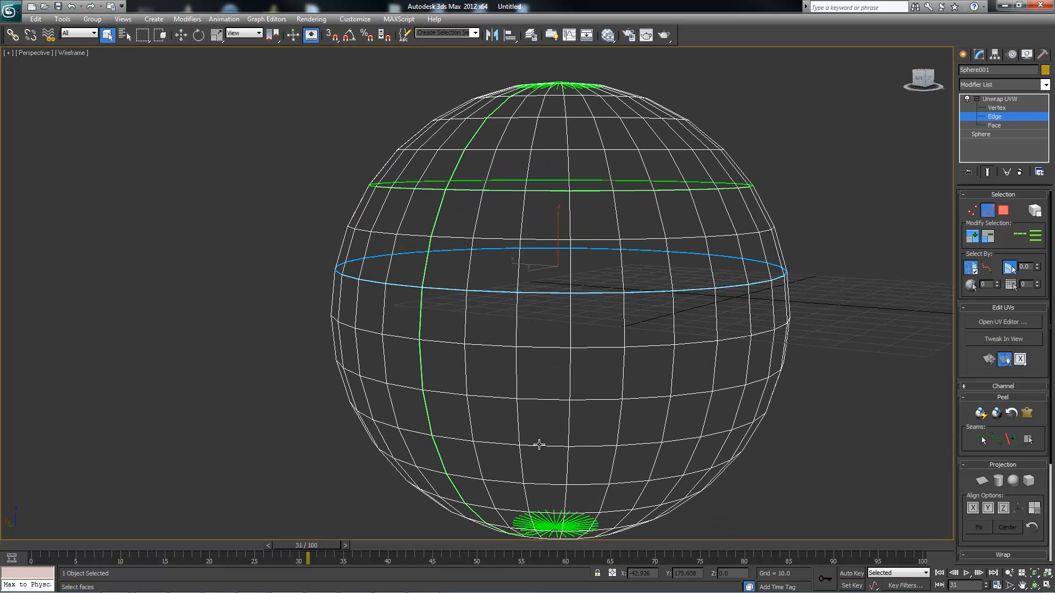
pyautogui.keyDown('alt'); pyautogui.moveTo(499, 439); pyautogui.dragTo(494, 372, button='middle'); pyautogui.keyUp('alt')
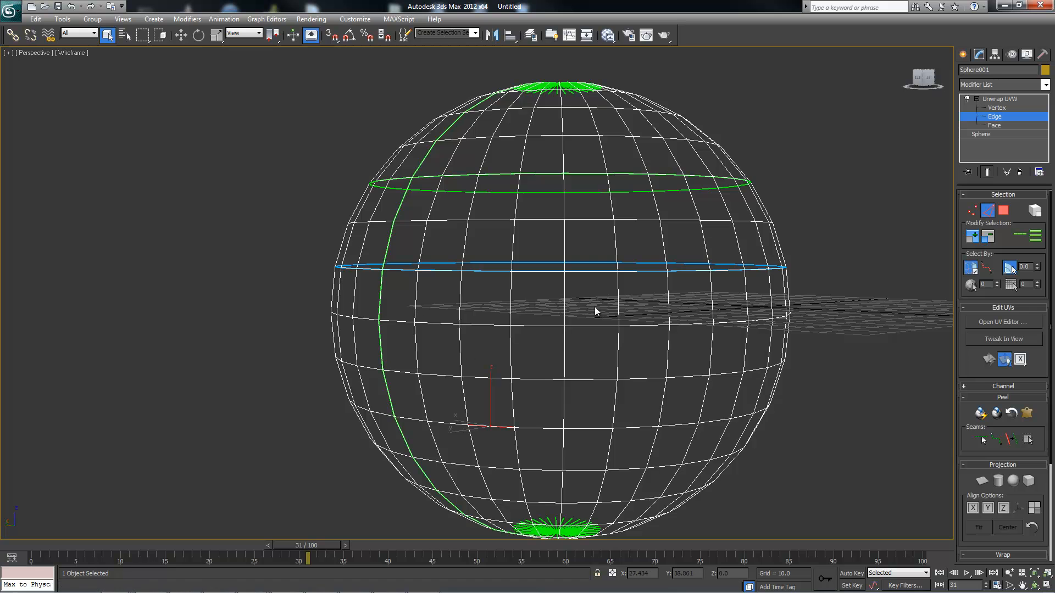
# Step: Select the lower horizontal edge loop on the sphere and convert it to peel seams
pyautogui.keyDown('alt'); pyautogui.moveTo(538, 401); pyautogui.dragTo(541, 423, button='middle'); pyautogui.keyUp('alt')
pyautogui.click(1014, 236)
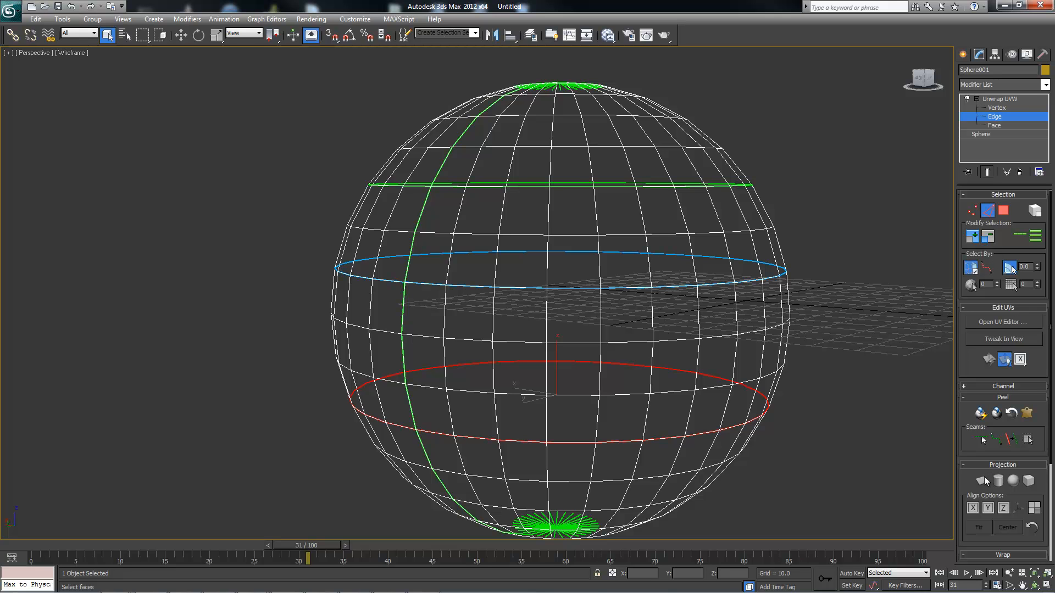
pyautogui.click(1010, 440)
pyautogui.moveTo(461, 387)
pyautogui.keyDown('alt'); pyautogui.mouseDown(button='middle')
pyautogui.moveTo(444, 378)
pyautogui.moveTo(454, 381)
pyautogui.mouseUp(button='middle'); pyautogui.keyUp('alt')
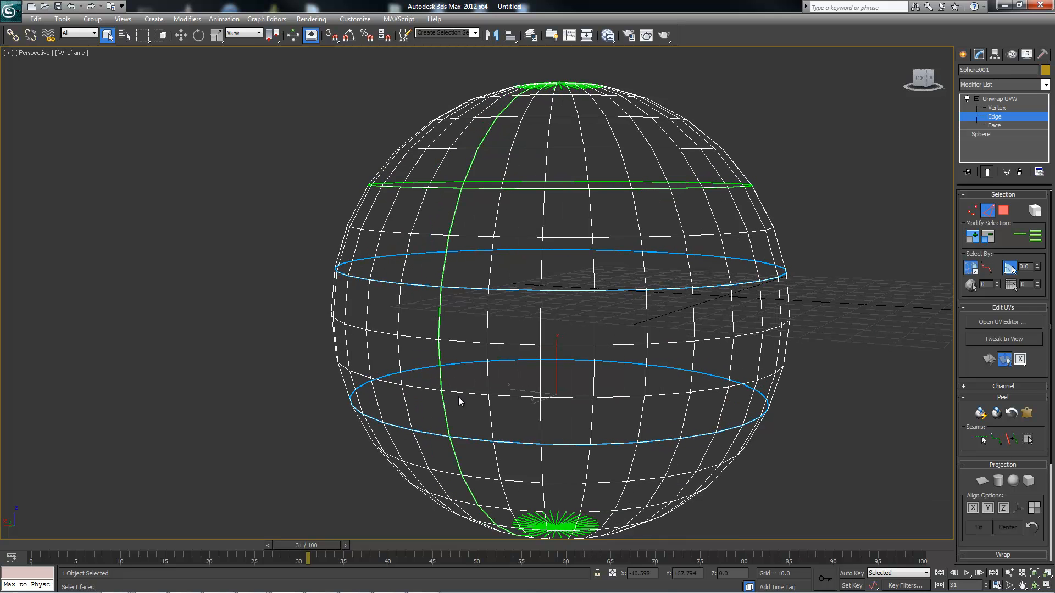
# Step: Add a peel seam along the vertical green seam between the two peel loops, using point-to-point edge selection
pyautogui.click(449, 429)
pyautogui.click(986, 269)
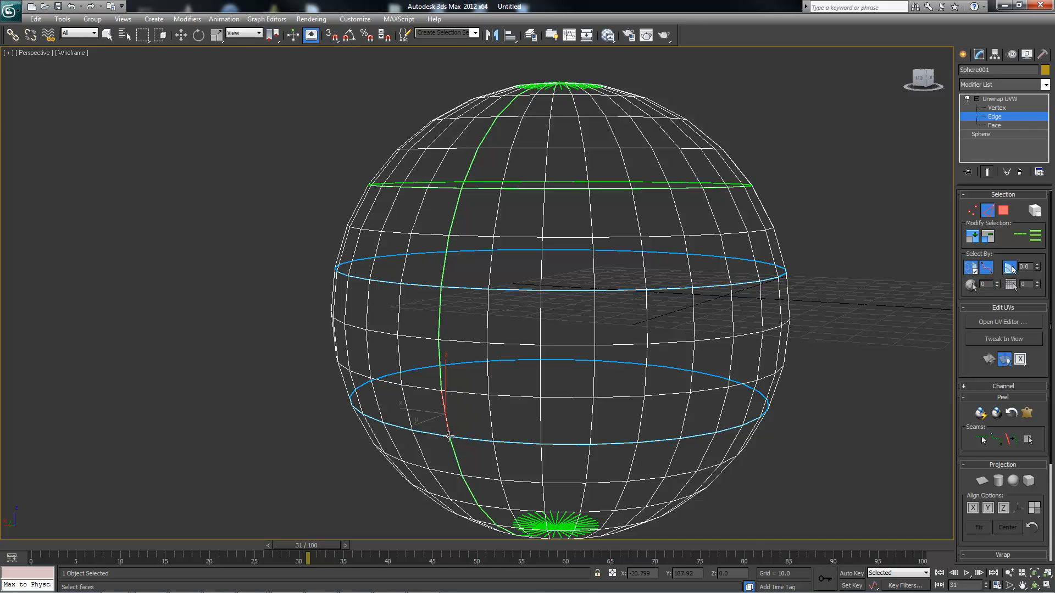
pyautogui.click(441, 289)
pyautogui.keyDown('alt'); pyautogui.moveTo(617, 354); pyautogui.dragTo(379, 300, button='middle'); pyautogui.keyUp('alt')
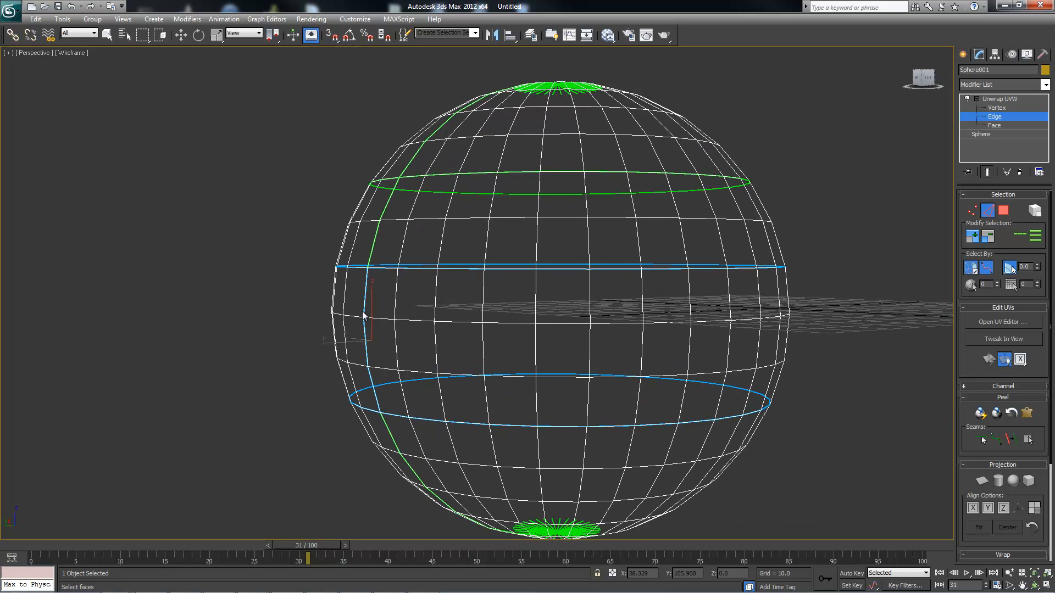
pyautogui.keyDown('alt'); pyautogui.moveTo(371, 336); pyautogui.dragTo(420, 309, button='middle'); pyautogui.keyUp('alt')
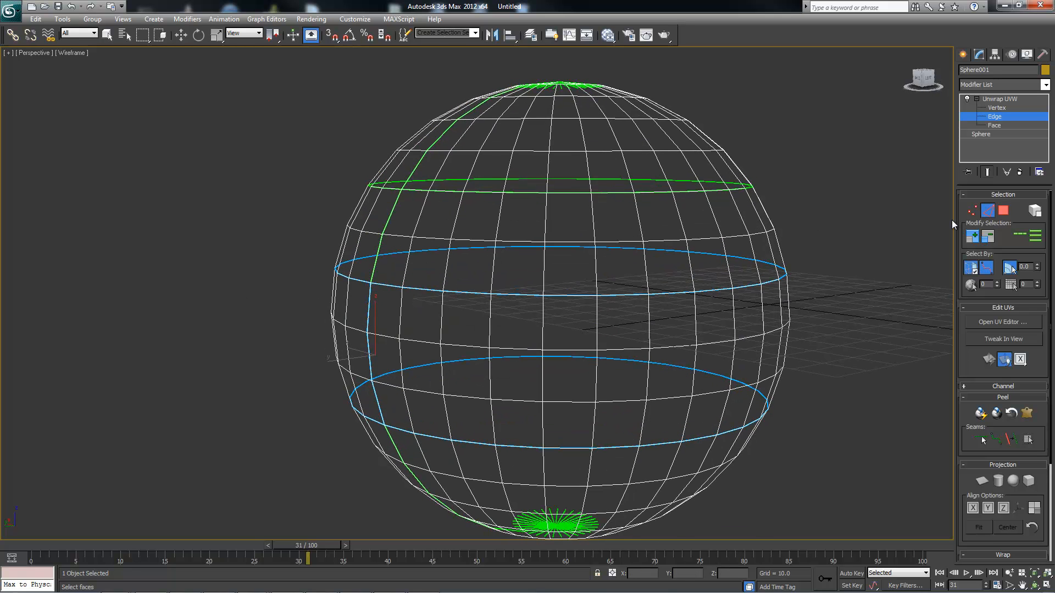
# Step: Open the UV Editor and frame the sphere beside it
pyautogui.click(994, 322)
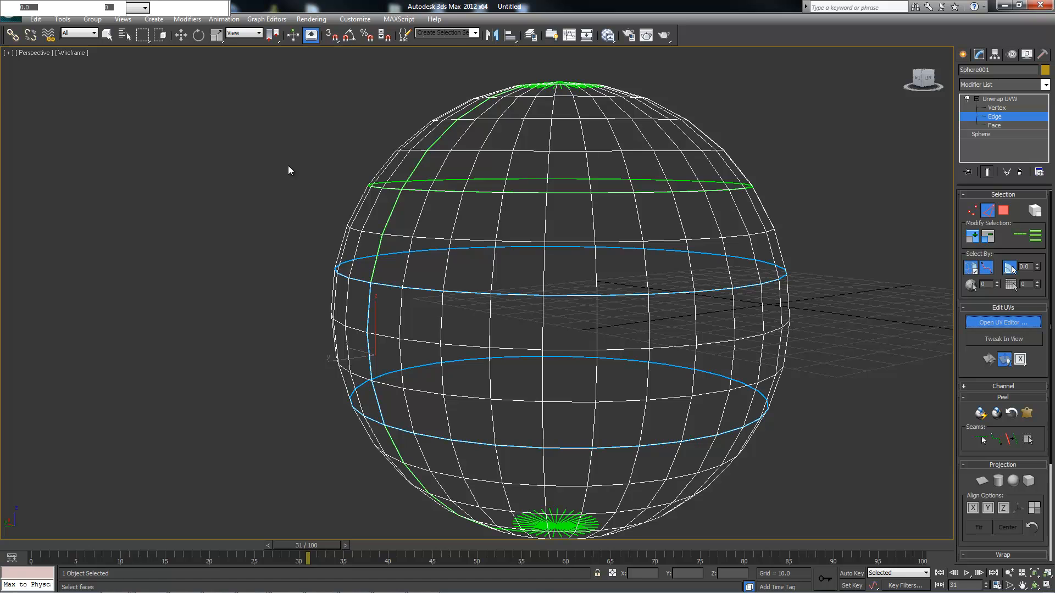
pyautogui.keyDown('alt'); pyautogui.moveTo(518, 192); pyautogui.dragTo(668, 166, button='middle'); pyautogui.keyUp('alt')
pyautogui.moveTo(663, 214)
pyautogui.keyDown('alt'); pyautogui.mouseDown(button='middle')
pyautogui.moveTo(695, 182)
pyautogui.moveTo(677, 201)
pyautogui.mouseUp(button='middle'); pyautogui.keyUp('alt')
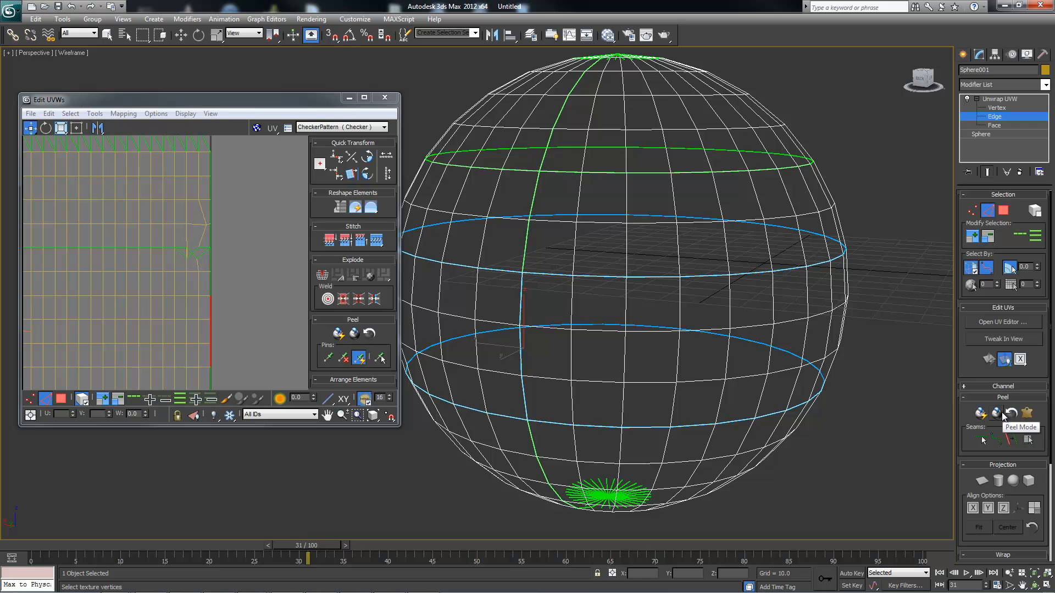
# Step: Examine the peel seams from all sides of the sphere and compare them with the UV layout
pyautogui.keyDown('alt'); pyautogui.moveTo(541, 223); pyautogui.dragTo(569, 232, button='middle'); pyautogui.keyUp('alt')
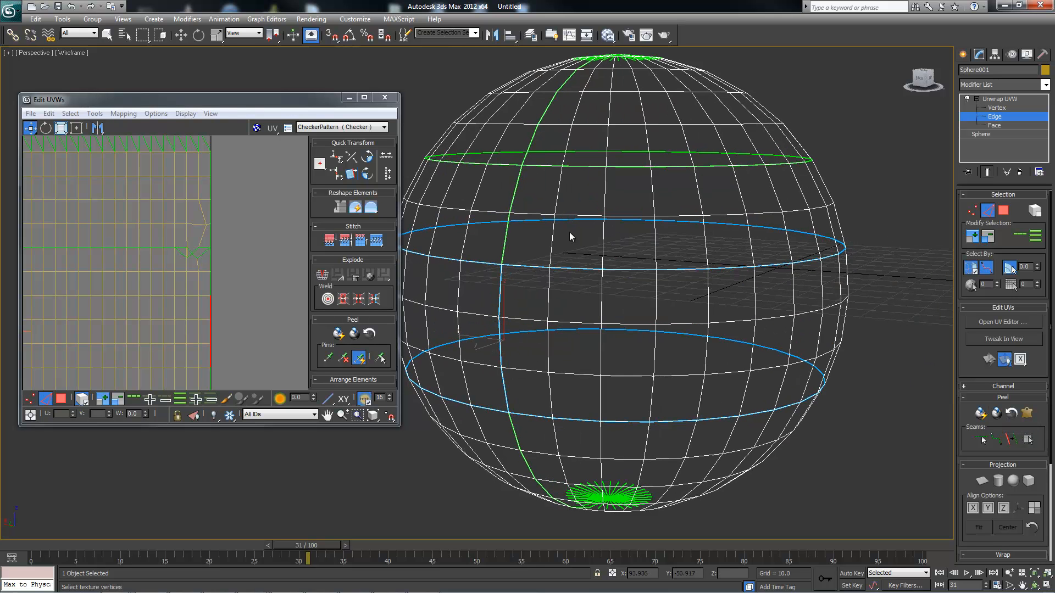
pyautogui.keyDown('alt'); pyautogui.moveTo(596, 277); pyautogui.dragTo(549, 258, button='middle'); pyautogui.keyUp('alt')
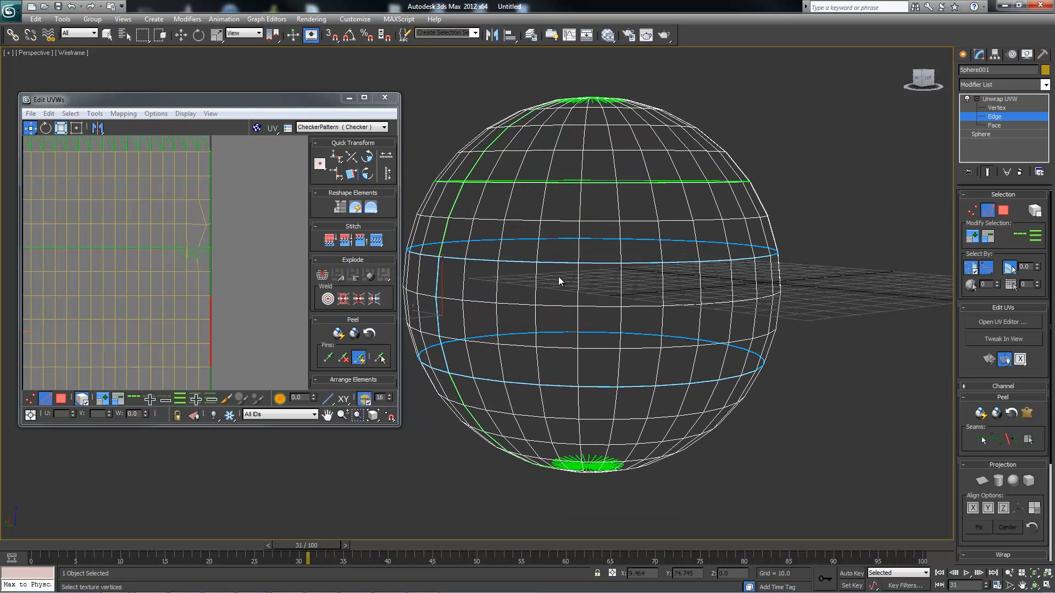
pyautogui.keyDown('alt'); pyautogui.moveTo(629, 362); pyautogui.dragTo(529, 287, button='middle'); pyautogui.keyUp('alt')
pyautogui.keyDown('alt'); pyautogui.moveTo(704, 340); pyautogui.dragTo(548, 308, button='middle'); pyautogui.keyUp('alt')
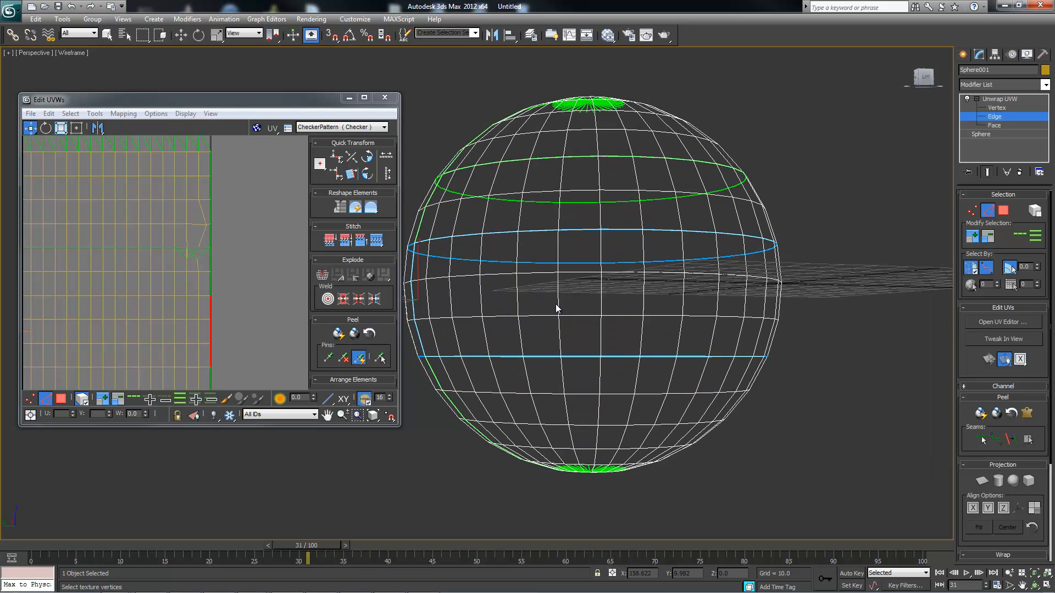
pyautogui.keyDown('alt'); pyautogui.moveTo(591, 270); pyautogui.dragTo(603, 284, button='middle'); pyautogui.keyUp('alt')
pyautogui.keyDown('alt'); pyautogui.moveTo(697, 282); pyautogui.dragTo(598, 257, button='middle'); pyautogui.keyUp('alt')
pyautogui.scroll(-5, 275, 266)
pyautogui.moveTo(236, 241); pyautogui.dragTo(201, 244, button='middle')
pyautogui.scroll(3, 235, 265)
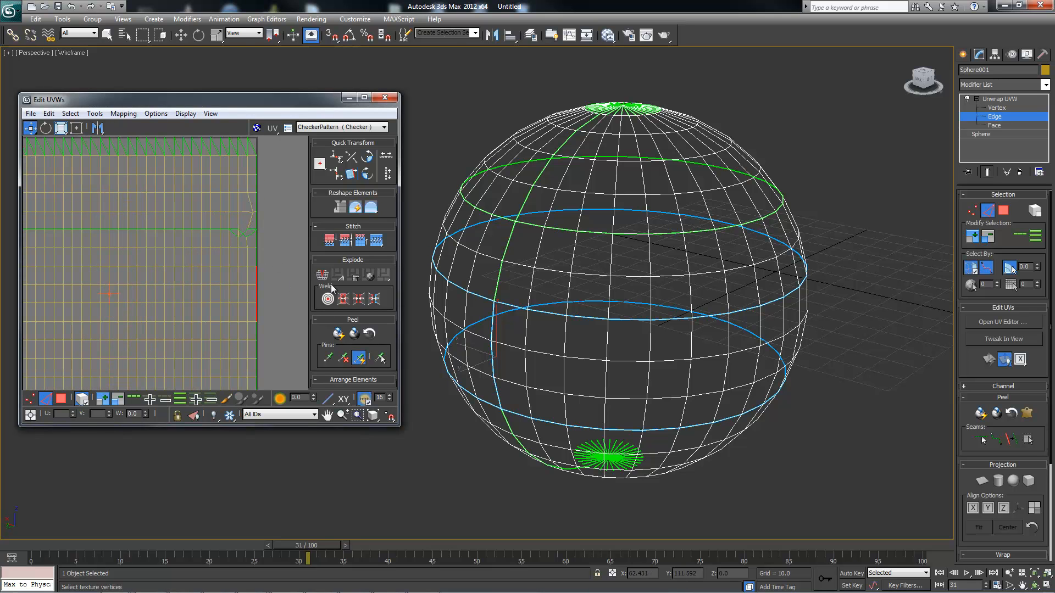
# Step: Switch to Face level, turn off planar-angle selection, and select a single face between the two peel loops
pyautogui.click(1001, 210)
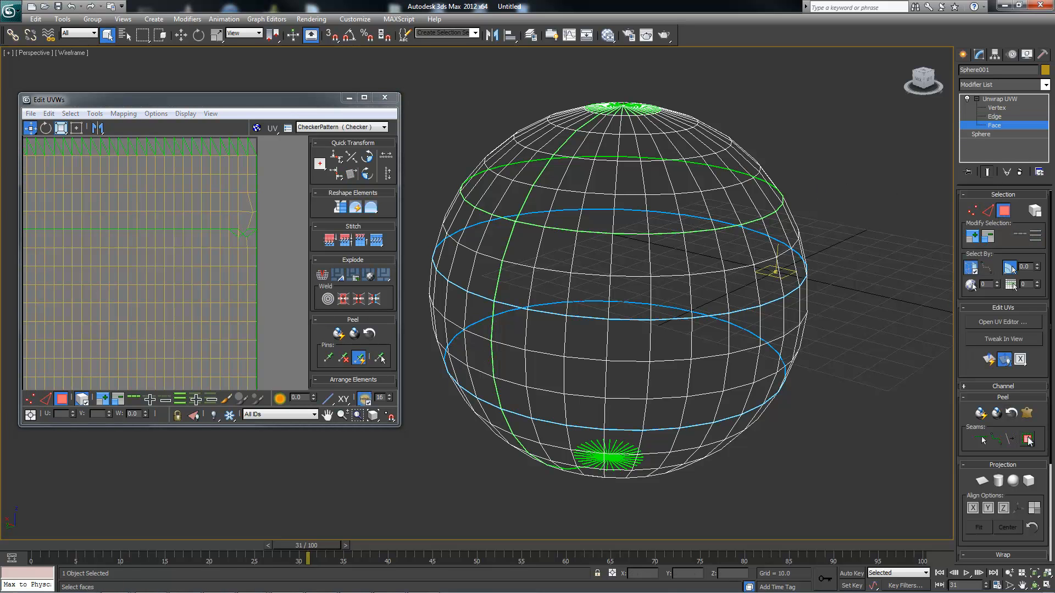
pyautogui.click(758, 370)
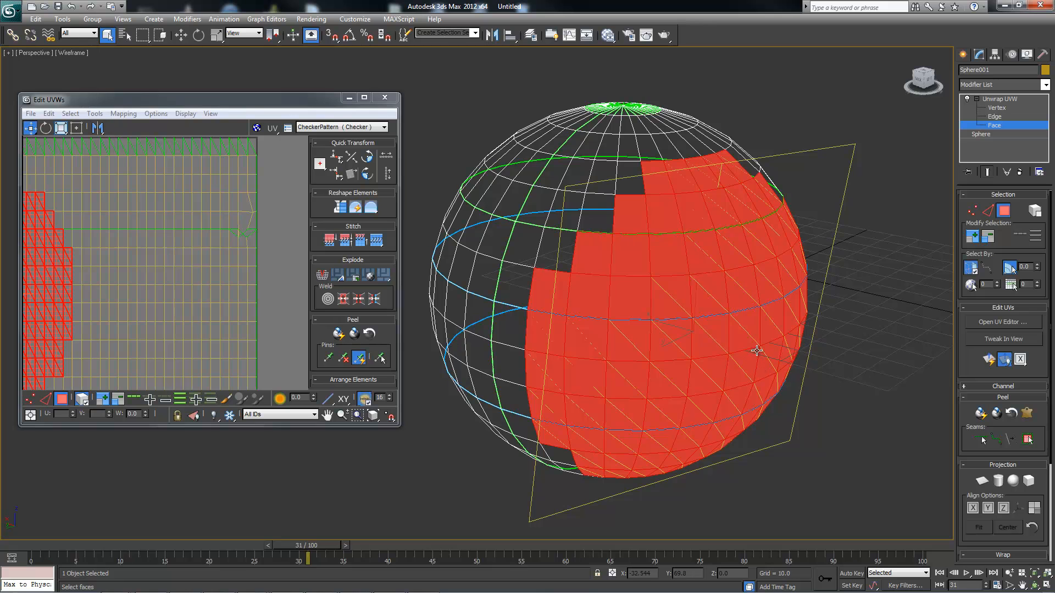
pyautogui.keyDown('alt'); pyautogui.moveTo(720, 315); pyautogui.dragTo(705, 311); pyautogui.keyUp('alt')
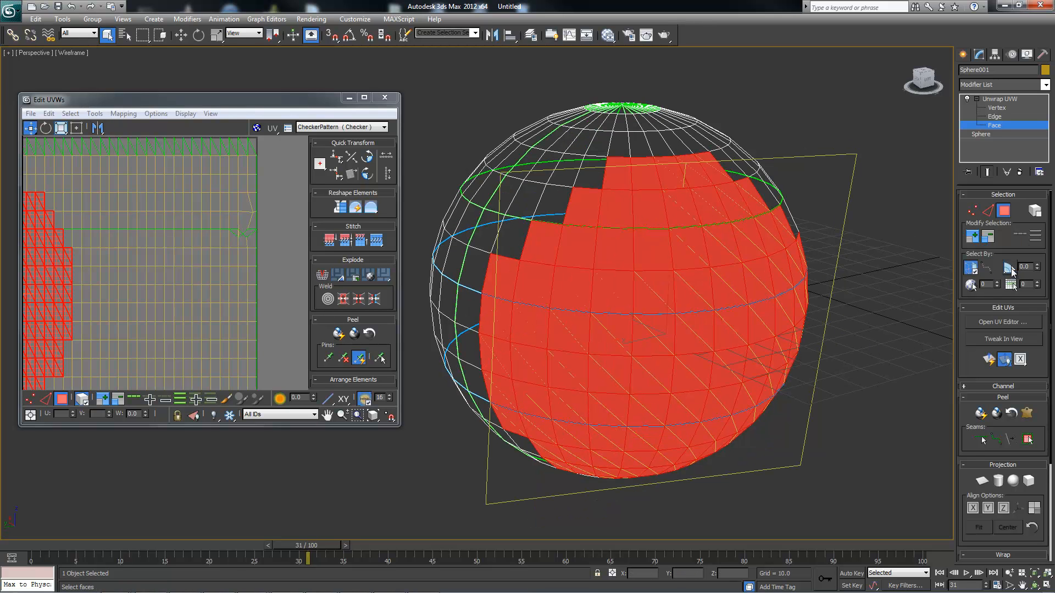
pyautogui.click(922, 246)
pyautogui.click(659, 339)
pyautogui.keyDown('alt'); pyautogui.moveTo(659, 343); pyautogui.dragTo(632, 308, button='middle'); pyautogui.keyUp('alt')
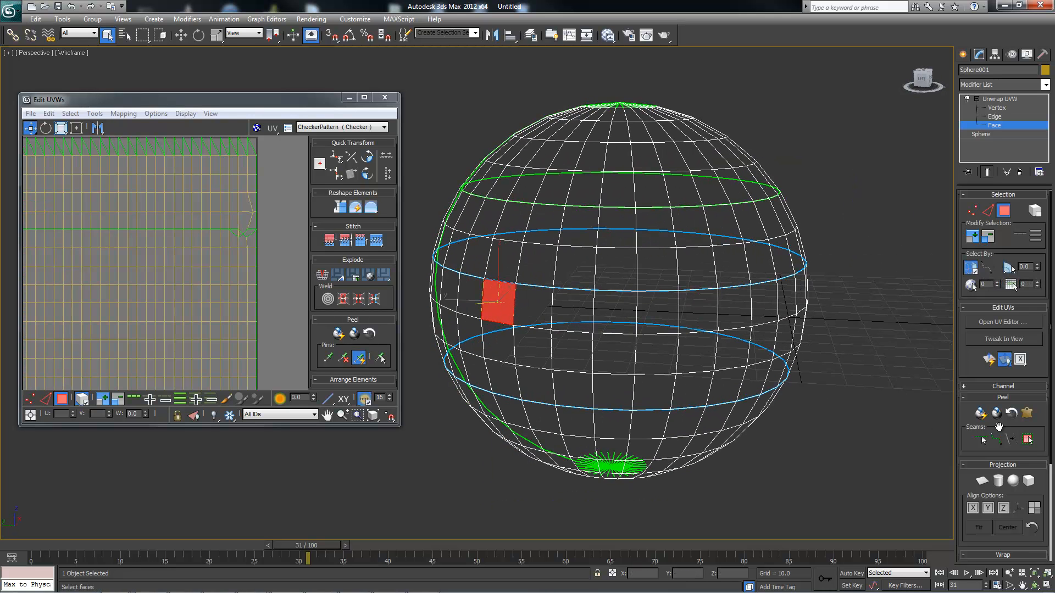
# Step: Expand the face selection to the peel seams and move the UV Editor window clear of the sphere
pyautogui.click(1027, 439)
pyautogui.keyDown('alt'); pyautogui.moveTo(744, 358); pyautogui.dragTo(619, 291, button='middle'); pyautogui.keyUp('alt')
pyautogui.moveTo(228, 98); pyautogui.dragTo(243, 64)
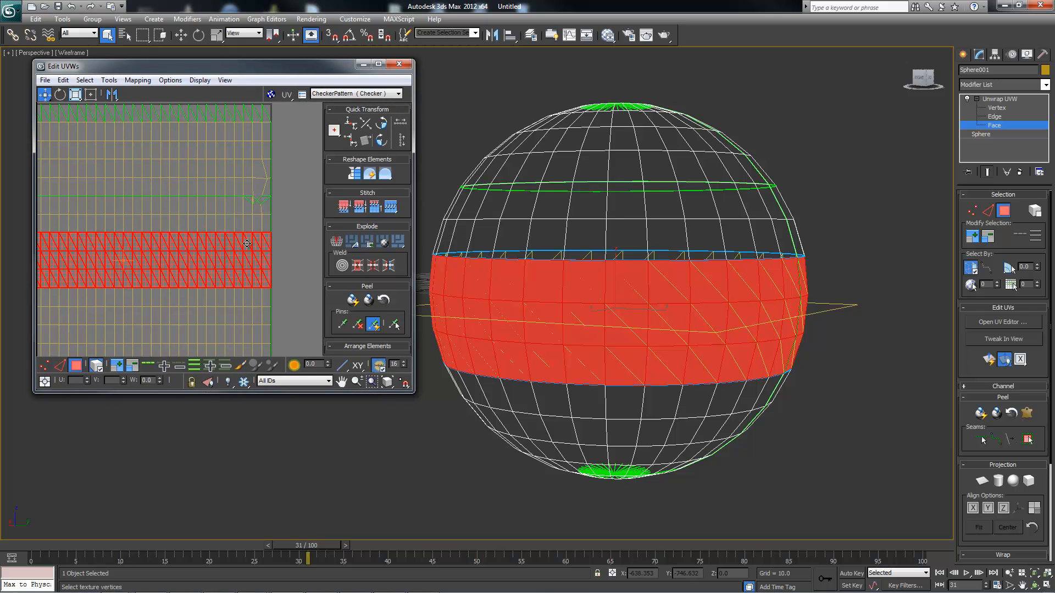
# Step: Peel the selected band of faces with Peel Mode
pyautogui.click(368, 303)
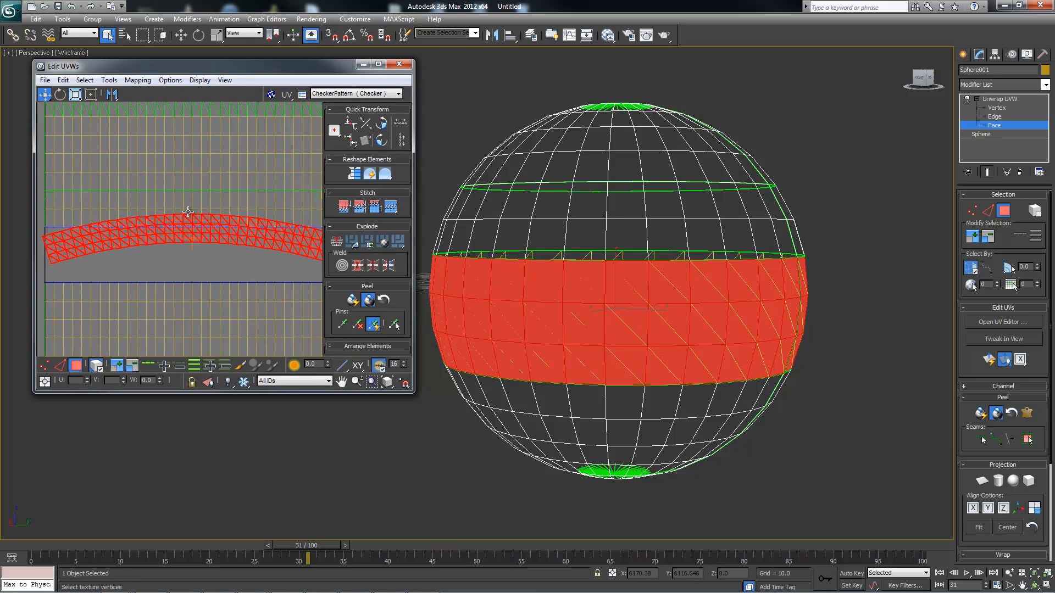
pyautogui.moveTo(159, 254); pyautogui.dragTo(157, 261, button='middle')
pyautogui.scroll(-3, 188, 237)
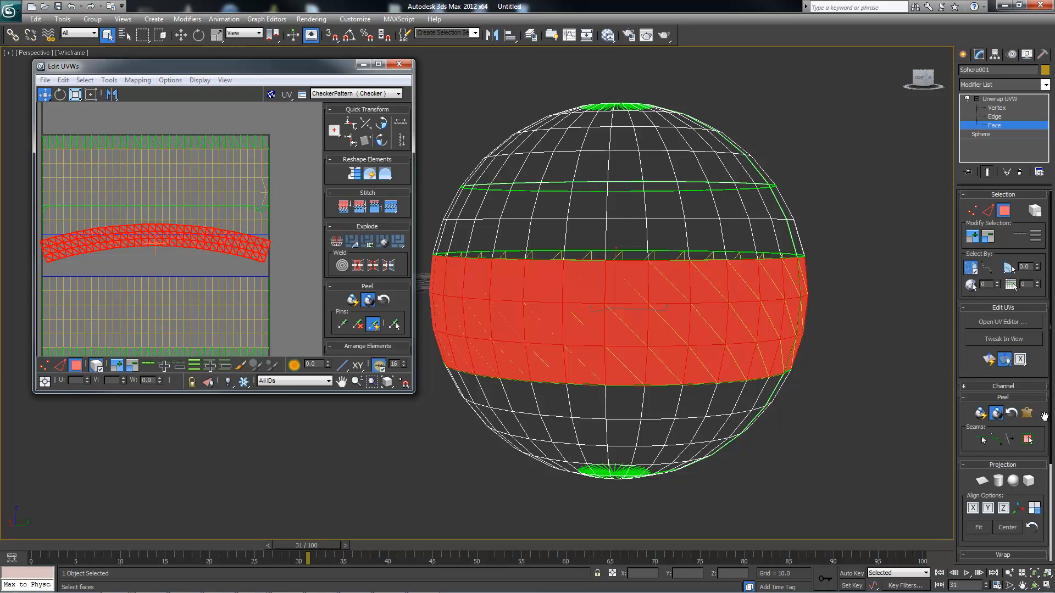
pyautogui.scroll(-3, 984, 374)
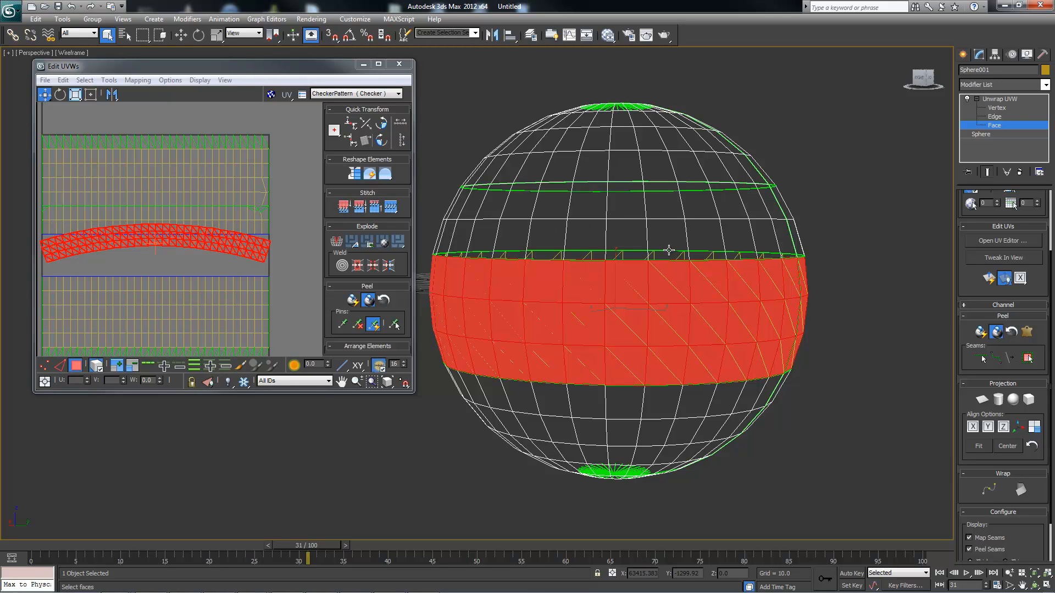
# Step: Apply a cylindrical projection to the selected band of faces and check its gizmo around the sphere
pyautogui.click(997, 398)
pyautogui.moveTo(217, 269); pyautogui.dragTo(216, 242, button='middle')
pyautogui.scroll(-3, 220, 252)
pyautogui.scroll(1, 209, 221)
pyautogui.keyDown('alt'); pyautogui.moveTo(643, 276); pyautogui.dragTo(654, 352, button='middle'); pyautogui.keyUp('alt')
pyautogui.keyDown('alt'); pyautogui.moveTo(503, 314); pyautogui.dragTo(572, 309, button='middle'); pyautogui.keyUp('alt')
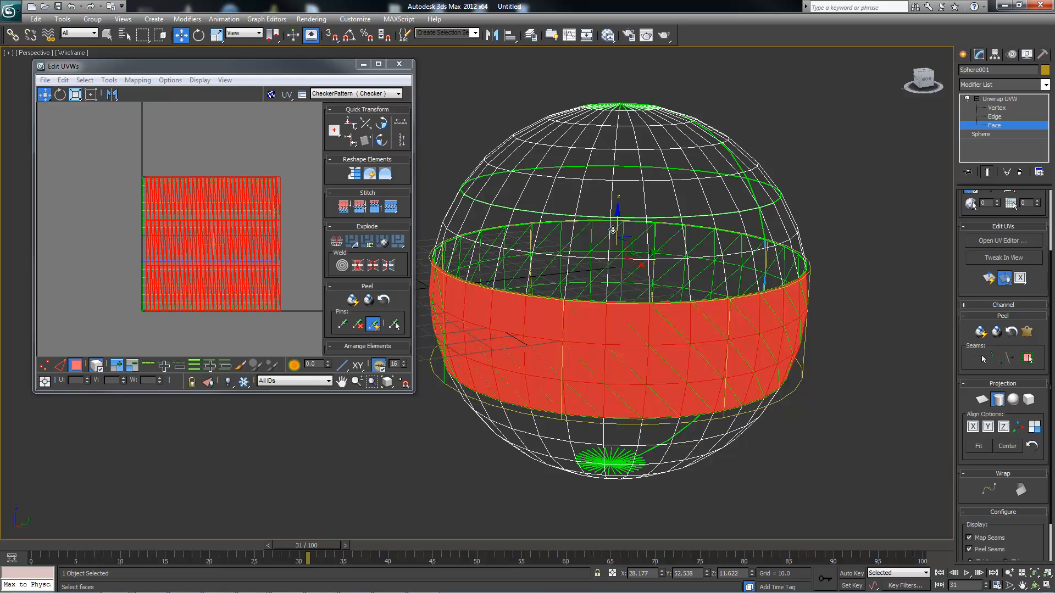
# Step: Move the cylindrical projection gizmo down along Z and scale it up beyond the sphere
pyautogui.moveTo(619, 212)
pyautogui.mouseDown()
pyautogui.moveTo(624, 231)
pyautogui.moveTo(628, 200)
pyautogui.moveTo(619, 231)
pyautogui.mouseUp()
pyautogui.keyDown('alt'); pyautogui.moveTo(618, 231); pyautogui.dragTo(648, 277, button='middle'); pyautogui.keyUp('alt')
pyautogui.press('r')
pyautogui.moveTo(617, 264); pyautogui.dragTo(617, 295)
pyautogui.keyDown('alt'); pyautogui.moveTo(618, 295); pyautogui.dragTo(619, 255, button='middle'); pyautogui.keyUp('alt')
pyautogui.moveTo(236, 207); pyautogui.dragTo(203, 186, button='middle')
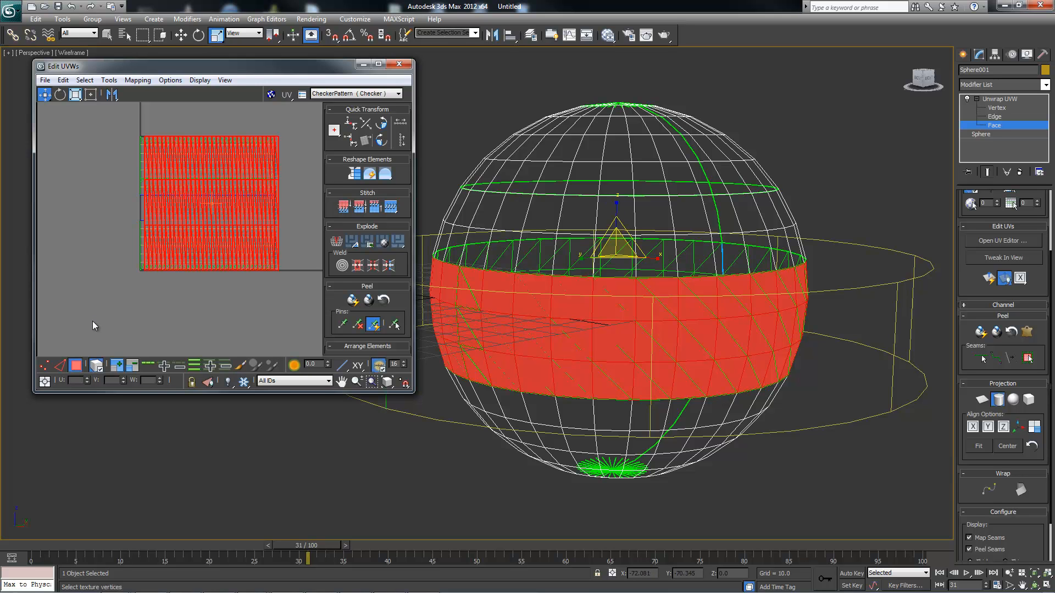
# Step: Convert the band's face selection to a vertex selection in the UV Editor
pyautogui.moveTo(185, 60); pyautogui.dragTo(241, 69)
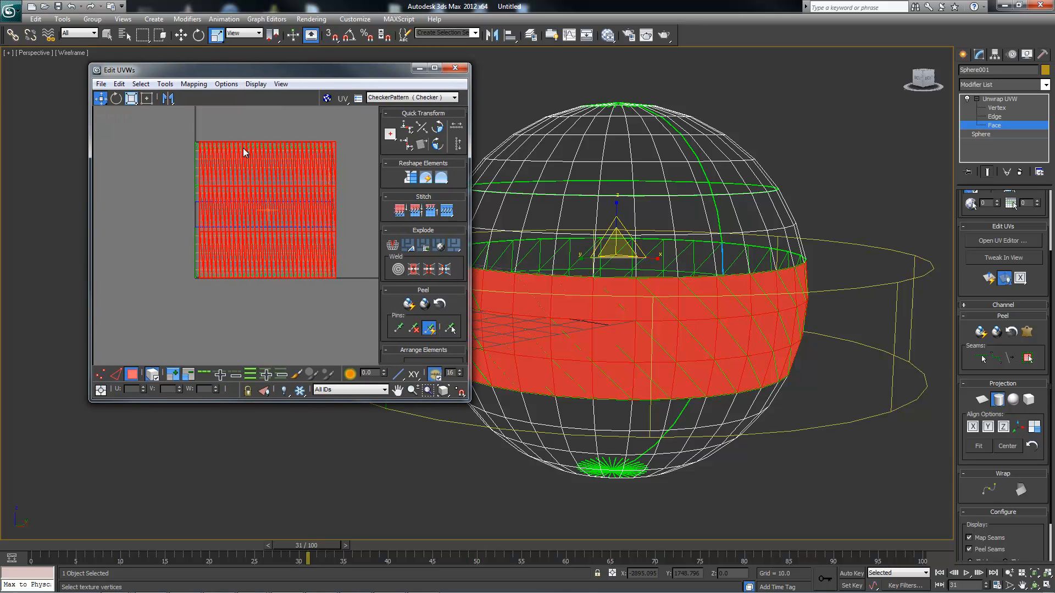
pyautogui.click(164, 84)
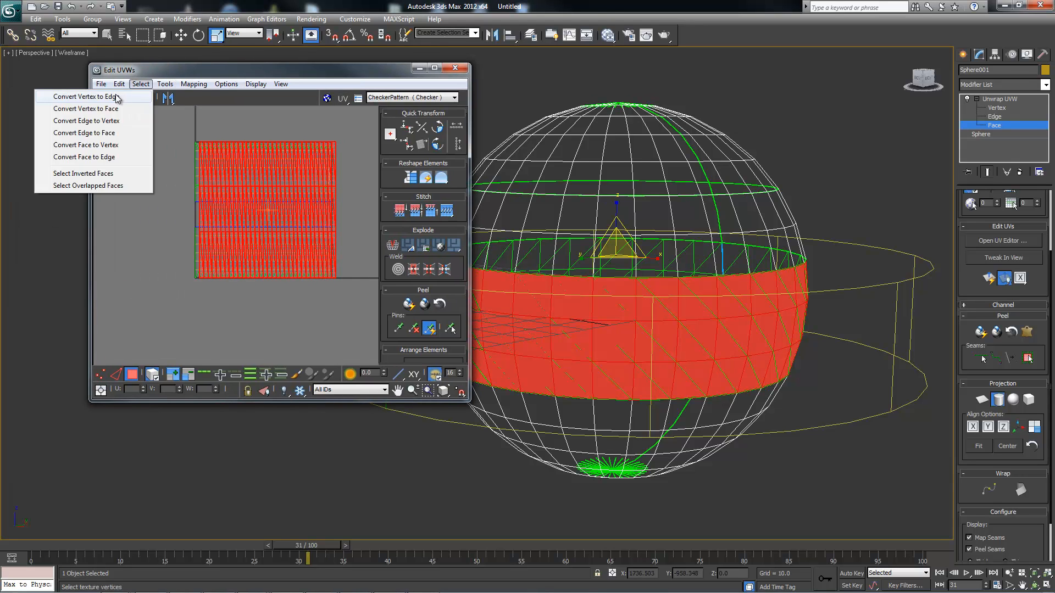
pyautogui.moveTo(141, 84)
pyautogui.click(109, 145)
pyautogui.moveTo(262, 204); pyautogui.dragTo(261, 210, button='middle')
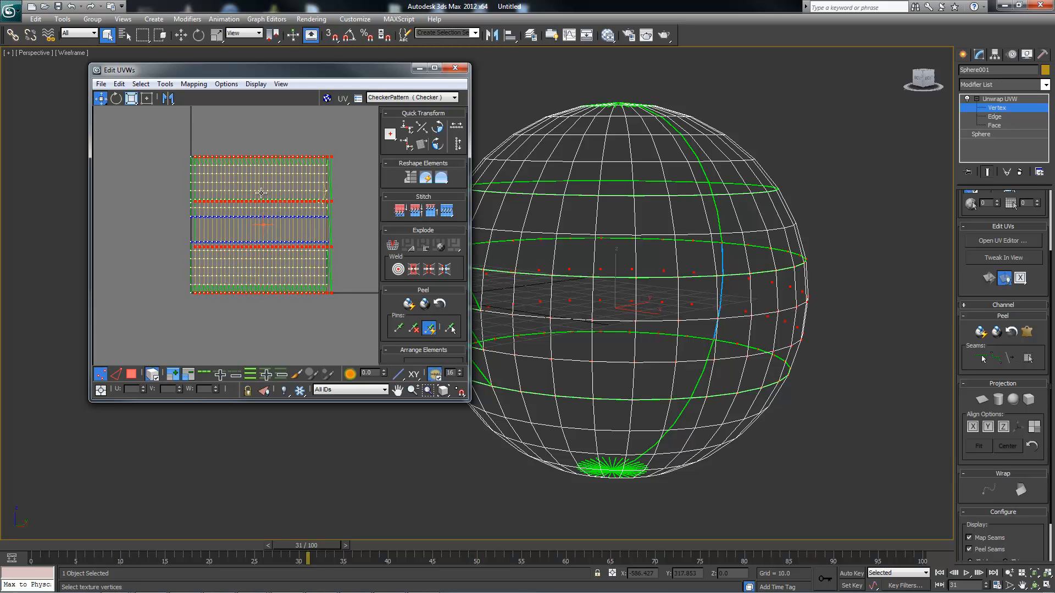
# Step: Move the band's selected UV vertices off the layout to an empty area below and left of it
pyautogui.moveTo(263, 198); pyautogui.dragTo(107, 256)
pyautogui.moveTo(134, 264); pyautogui.dragTo(219, 218, button='middle')
pyautogui.moveTo(216, 214); pyautogui.dragTo(219, 291)
pyautogui.moveTo(190, 275); pyautogui.dragTo(168, 221, button='middle')
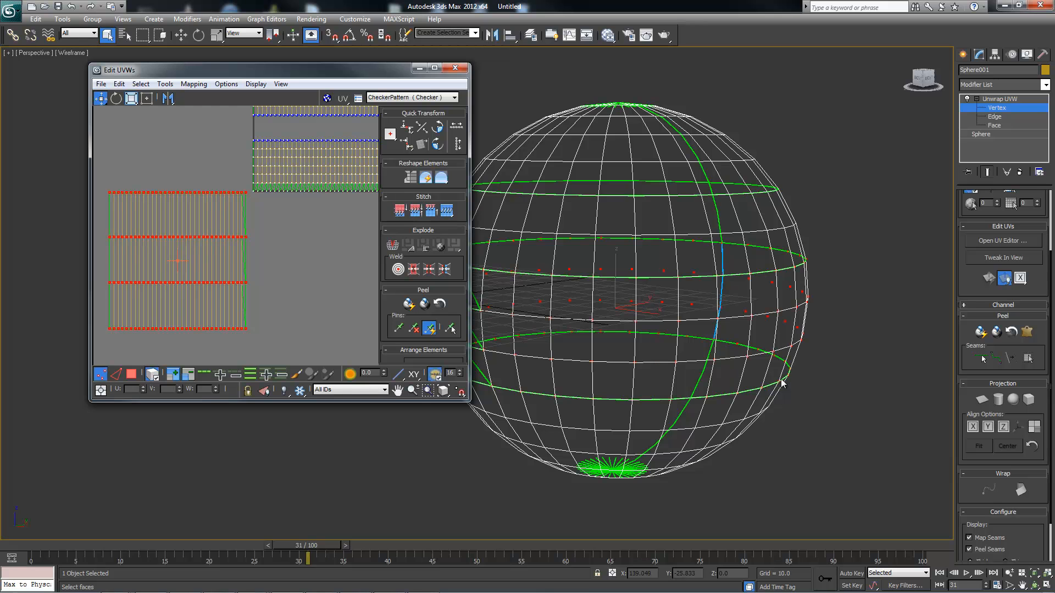
# Step: Rotate the separated UV shell slightly more than a quarter turn and try scaling it
pyautogui.moveTo(315, 70); pyautogui.dragTo(222, 66)
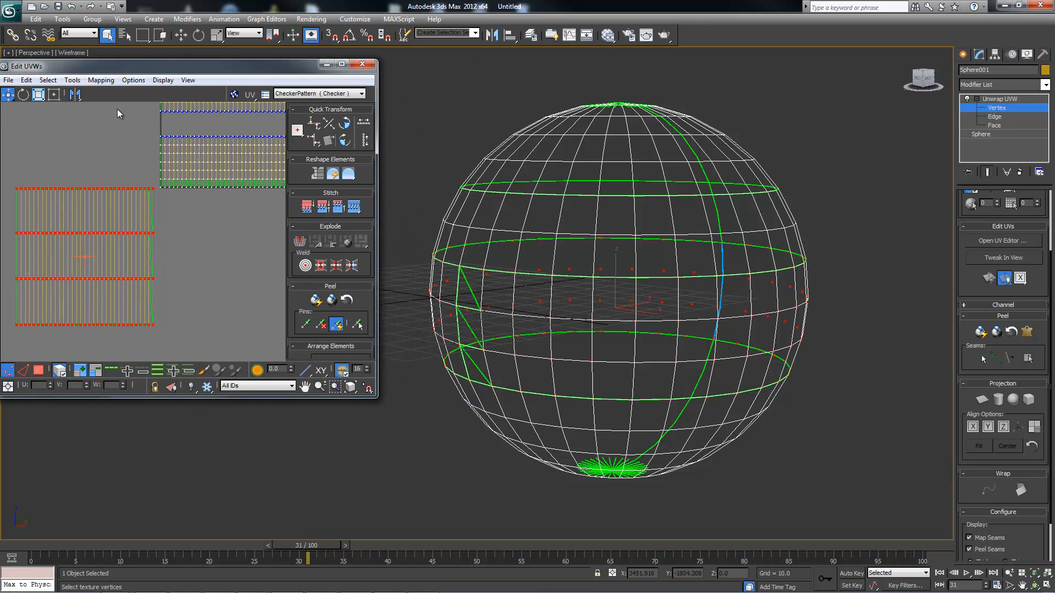
pyautogui.moveTo(149, 65); pyautogui.dragTo(292, 71)
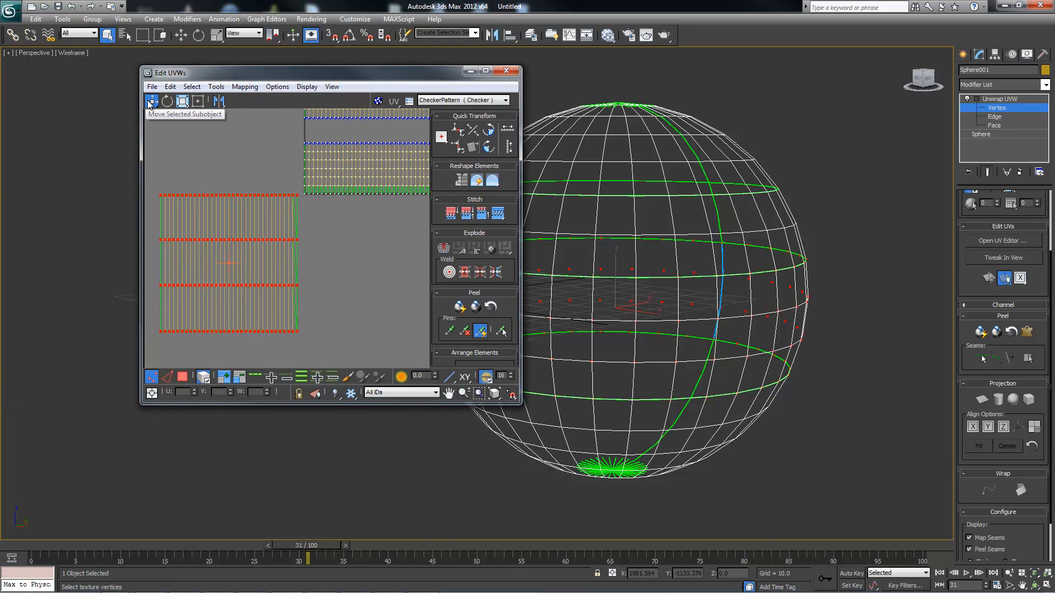
pyautogui.click(167, 100)
pyautogui.moveTo(221, 239); pyautogui.dragTo(339, 245)
pyautogui.click(183, 101)
pyautogui.moveTo(212, 198); pyautogui.dragTo(206, 139)
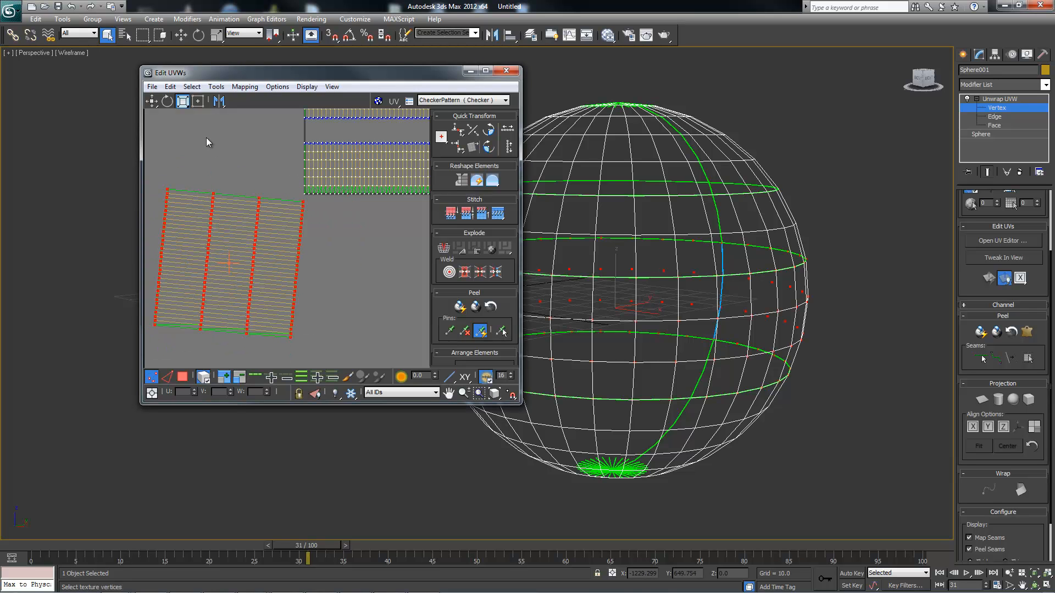
# Step: Reposition the UV shell in Freeform mode, try its corner handle, and clear the selection
pyautogui.click(198, 101)
pyautogui.moveTo(220, 237); pyautogui.dragTo(318, 185)
pyautogui.moveTo(253, 138)
pyautogui.mouseDown()
pyautogui.moveTo(254, 198)
pyautogui.moveTo(254, 115)
pyautogui.moveTo(253, 137)
pyautogui.mouseUp()
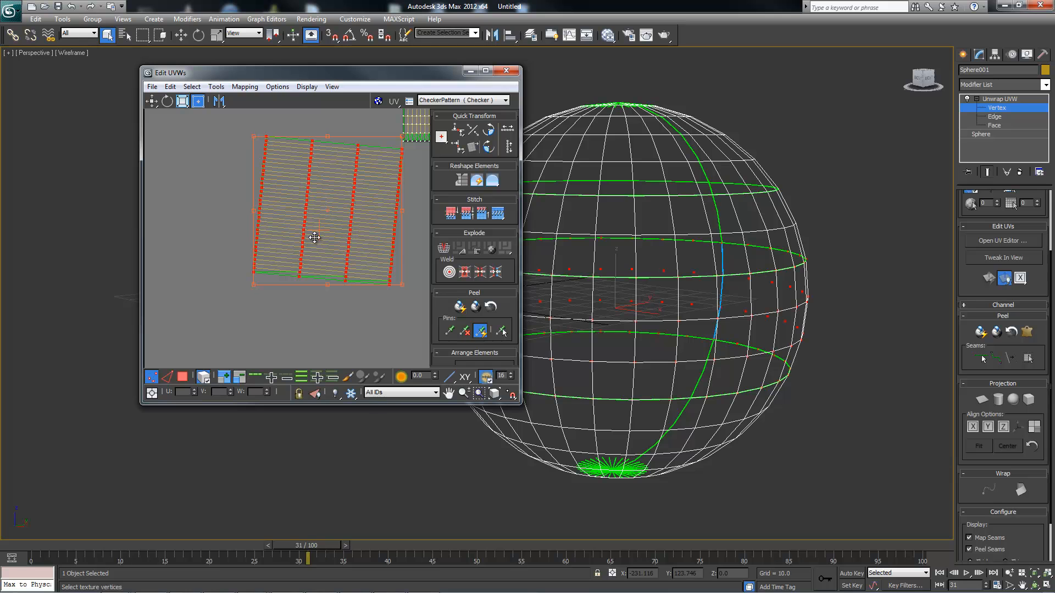
pyautogui.moveTo(342, 203)
pyautogui.mouseDown()
pyautogui.moveTo(335, 214)
pyautogui.moveTo(362, 192)
pyautogui.moveTo(339, 214)
pyautogui.mouseUp()
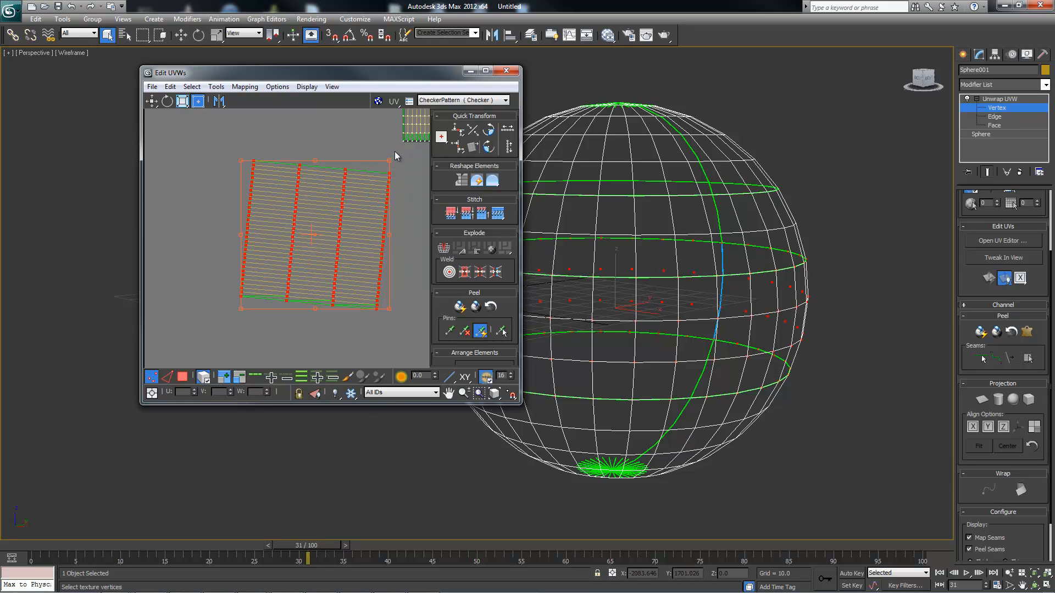
pyautogui.click(393, 166)
pyautogui.moveTo(360, 171); pyautogui.dragTo(236, 101, button='middle')
pyautogui.moveTo(344, 194); pyautogui.dragTo(367, 198, button='middle')
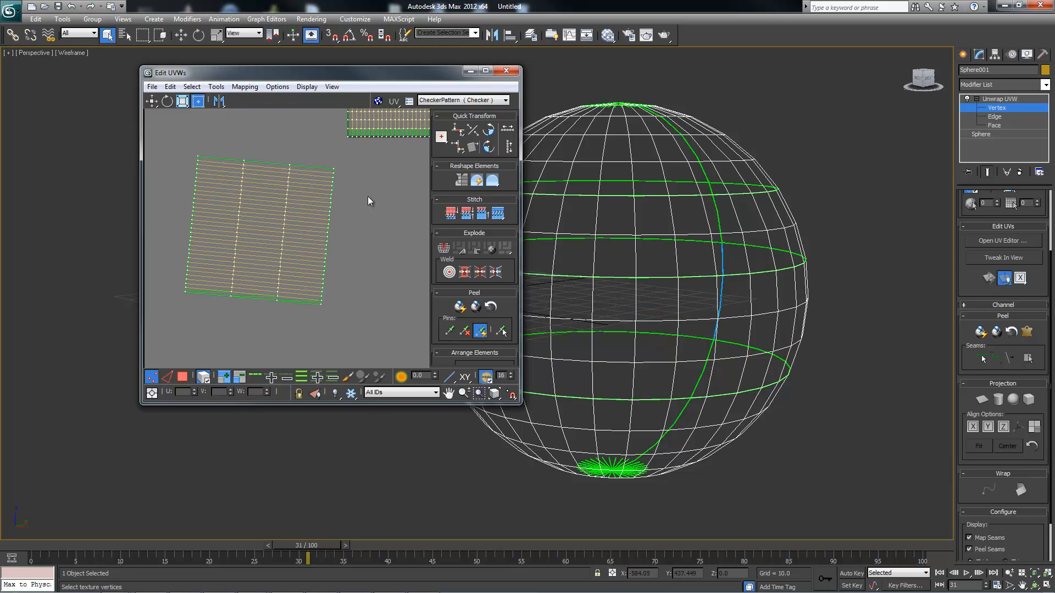
# Step: Reselect the UV shell, try mirroring it back and forth, review the flip and mirror commands, and deselect it
pyautogui.moveTo(300, 254); pyautogui.dragTo(178, 348)
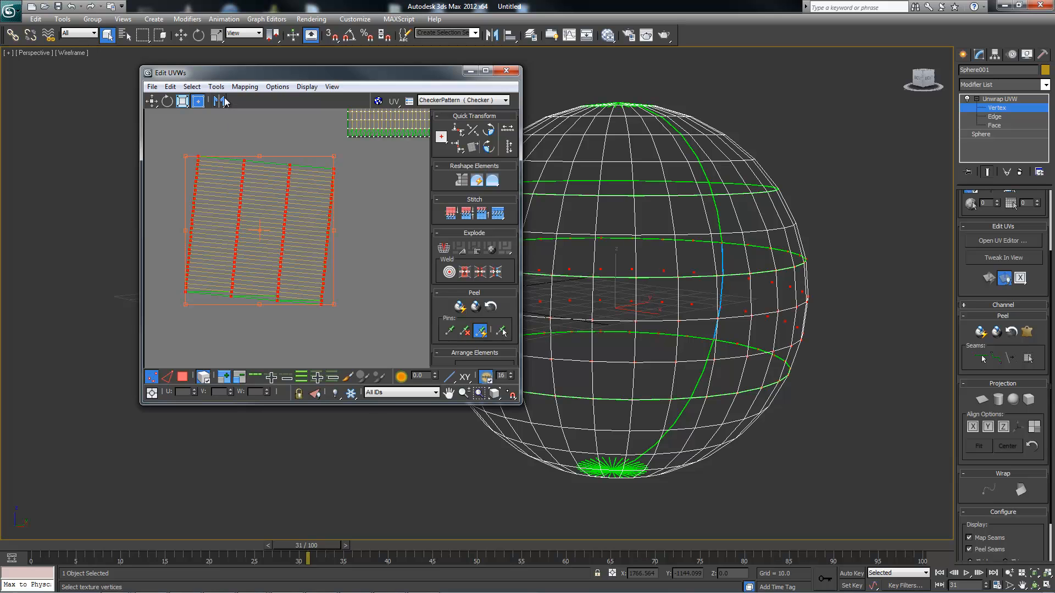
pyautogui.click(224, 101)
pyautogui.click(223, 101)
pyautogui.click(218, 88)
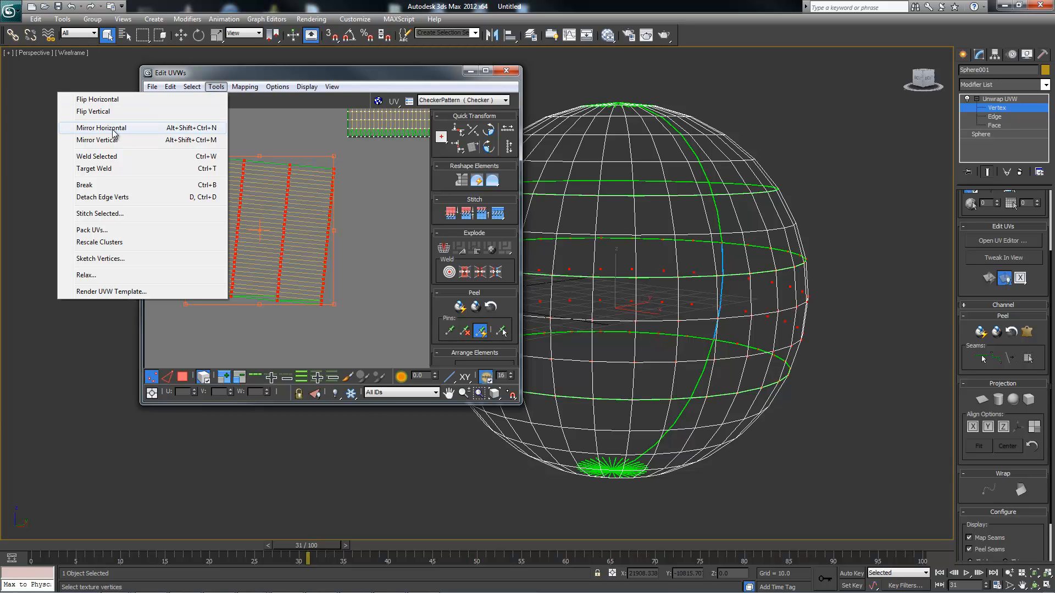
pyautogui.click(278, 74)
pyautogui.click(369, 228)
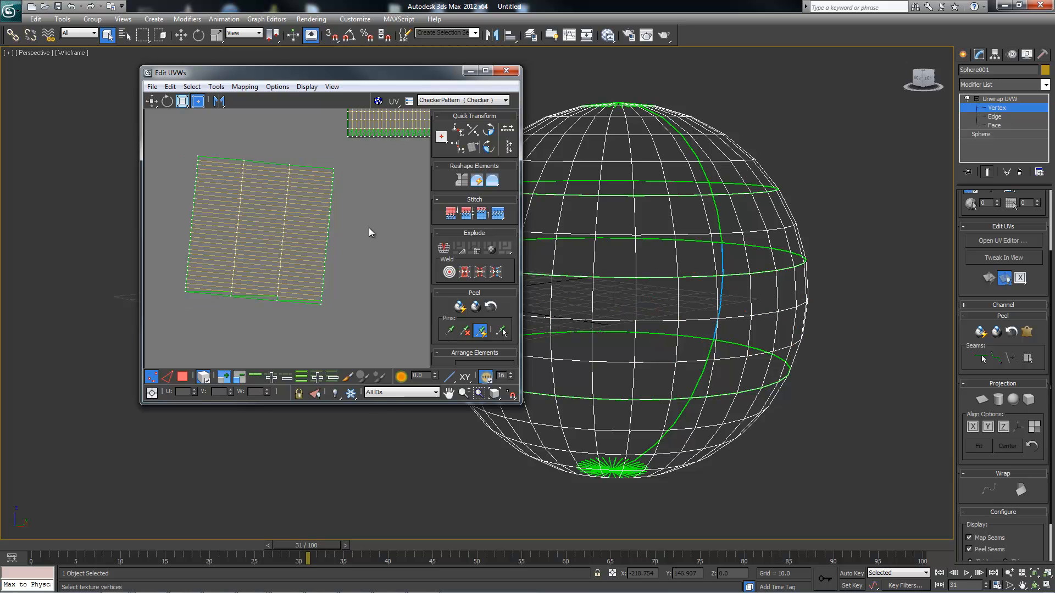
pyautogui.moveTo(393, 242); pyautogui.dragTo(361, 302, button='middle')
pyautogui.moveTo(232, 265); pyautogui.dragTo(226, 268, button='middle')
pyautogui.moveTo(361, 195); pyautogui.dragTo(320, 201, button='middle')
pyautogui.moveTo(297, 242); pyautogui.dragTo(304, 232, button='middle')
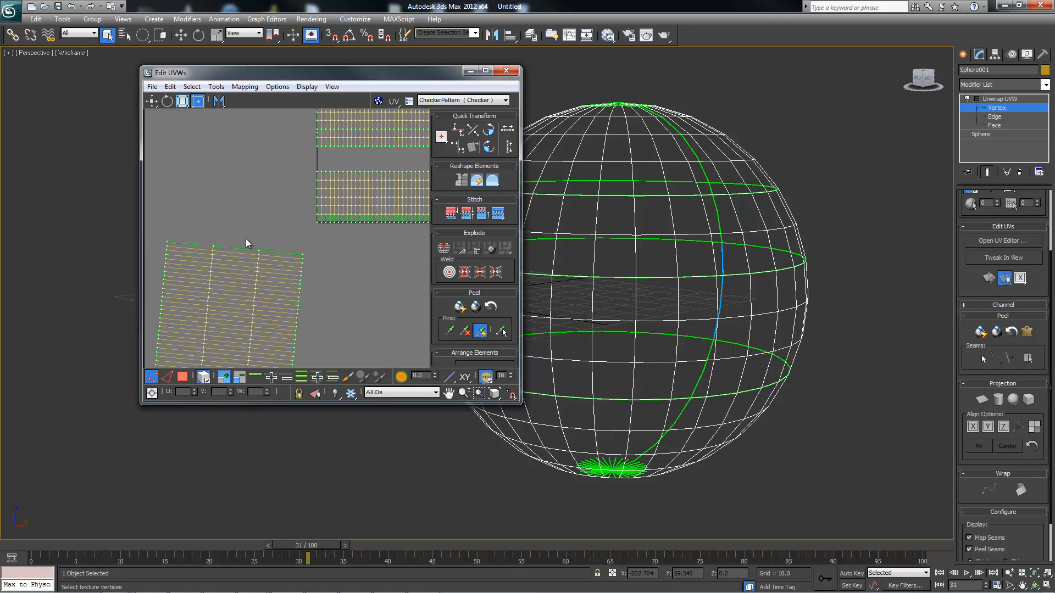
# Step: Turn off element selection and select two neighbouring vertices at the right end of the separated UV shell's top edge
pyautogui.moveTo(287, 229); pyautogui.dragTo(257, 230, button='middle')
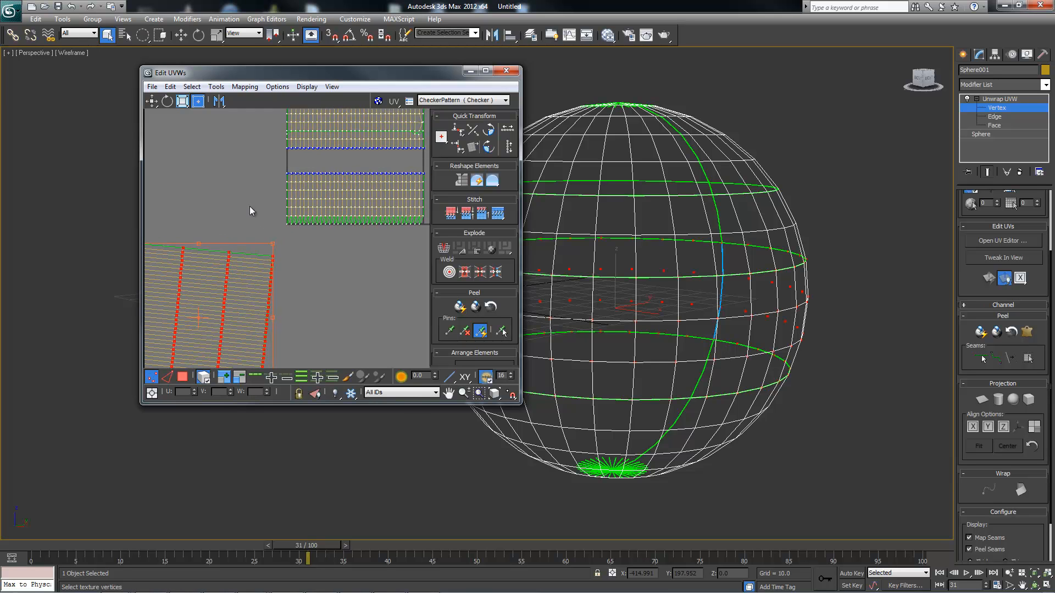
pyautogui.click(206, 380)
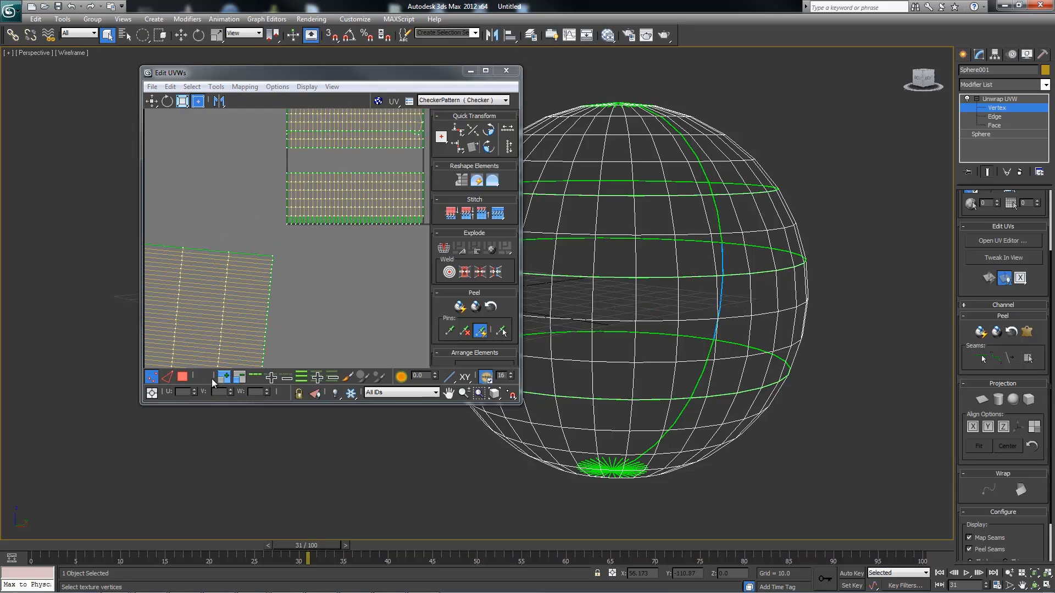
pyautogui.moveTo(304, 276); pyautogui.dragTo(299, 265)
pyautogui.moveTo(225, 255); pyautogui.dragTo(226, 254)
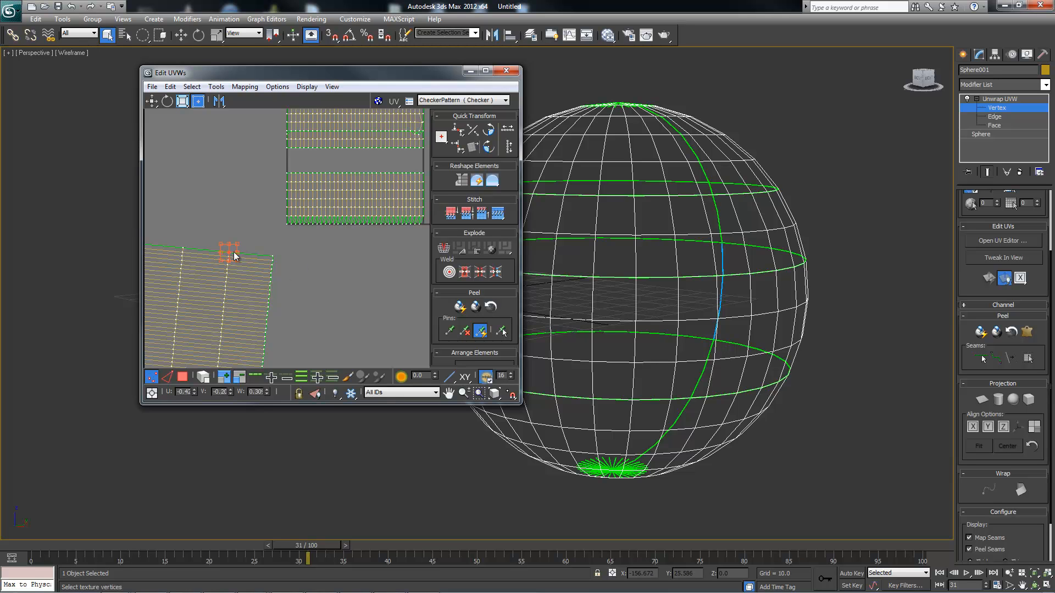
pyautogui.moveTo(249, 236); pyautogui.dragTo(252, 258, button='middle')
pyautogui.scroll(-2, 279, 255)
pyautogui.scroll(1, 243, 278)
pyautogui.scroll(2, 243, 278)
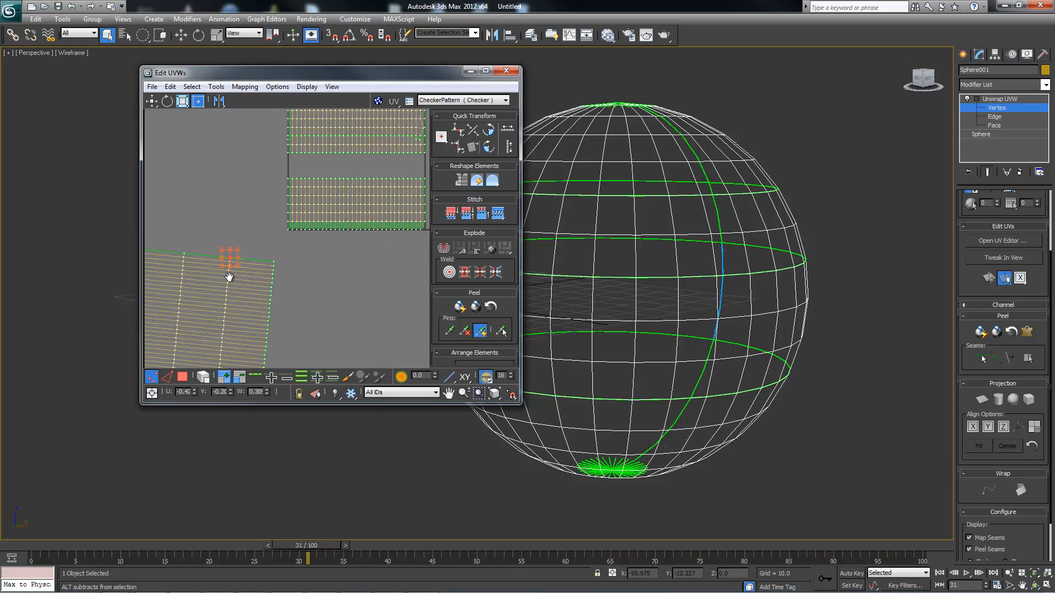
pyautogui.keyDown('ctrl'); pyautogui.click(270, 272); pyautogui.keyUp('ctrl')
# Step: Examine where the selected shell vertices have shared counterparts elsewhere in the UV layout
pyautogui.moveTo(267, 258); pyautogui.dragTo(222, 242, button='middle')
pyautogui.scroll(2, 225, 273)
pyautogui.scroll(1, 241, 272)
pyautogui.moveTo(320, 216); pyautogui.dragTo(253, 260, button='middle')
pyautogui.moveTo(292, 198); pyautogui.dragTo(242, 271, button='middle')
pyautogui.moveTo(267, 234); pyautogui.dragTo(211, 261, button='middle')
pyautogui.scroll(2, 256, 245)
pyautogui.scroll(3, 256, 245)
pyautogui.moveTo(335, 190)
pyautogui.mouseDown(button='middle')
pyautogui.moveTo(291, 236)
pyautogui.moveTo(253, 248)
pyautogui.mouseUp(button='middle')
pyautogui.moveTo(340, 235); pyautogui.dragTo(303, 233, button='middle')
pyautogui.scroll(-3, 303, 233)
pyautogui.moveTo(250, 259); pyautogui.dragTo(346, 226, button='middle')
pyautogui.moveTo(206, 275); pyautogui.dragTo(330, 218, button='middle')
pyautogui.moveTo(220, 329); pyautogui.dragTo(237, 273, button='middle')
pyautogui.scroll(-1, 285, 286)
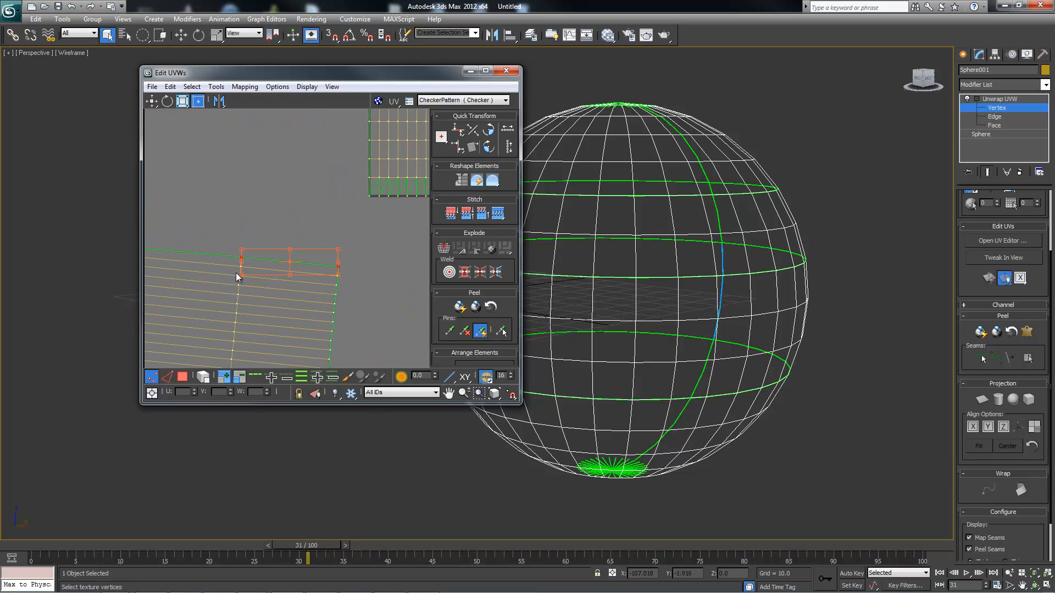
# Step: Switch to edge selection and select two adjacent edges along the top border of the separated shell
pyautogui.click(166, 378)
pyautogui.click(280, 236)
pyautogui.click(275, 258)
pyautogui.click(228, 259)
pyautogui.moveTo(324, 227); pyautogui.dragTo(294, 216, button='middle')
pyautogui.scroll(-2, 238, 268)
pyautogui.keyDown('ctrl'); pyautogui.click(272, 282); pyautogui.keyUp('ctrl')
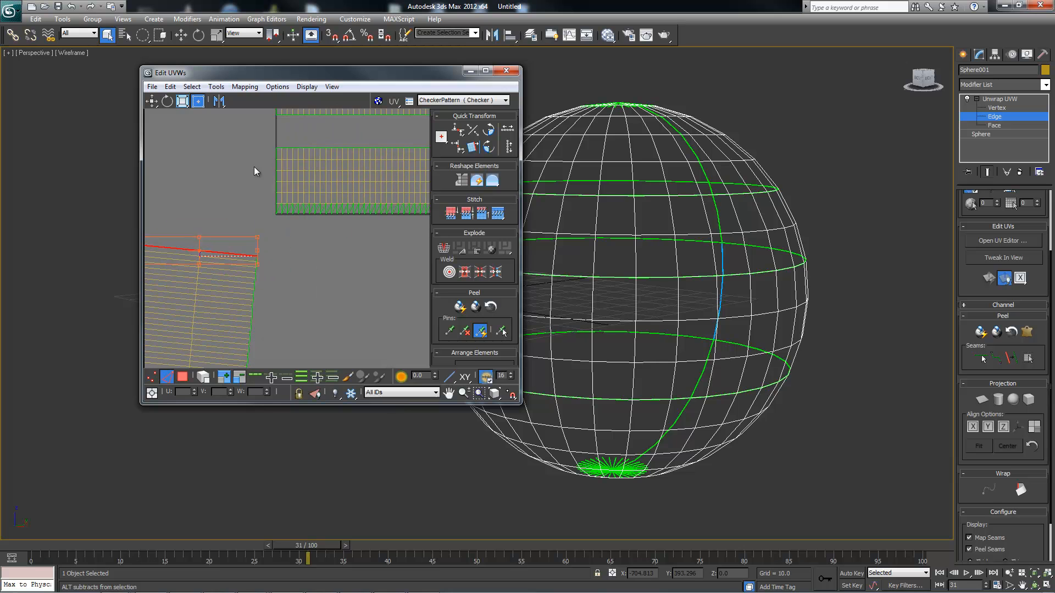
# Step: Review the Show Shared Subs setting and its colour in the Unwrap Options, then close the dialog
pyautogui.click(277, 86)
pyautogui.click(171, 145)
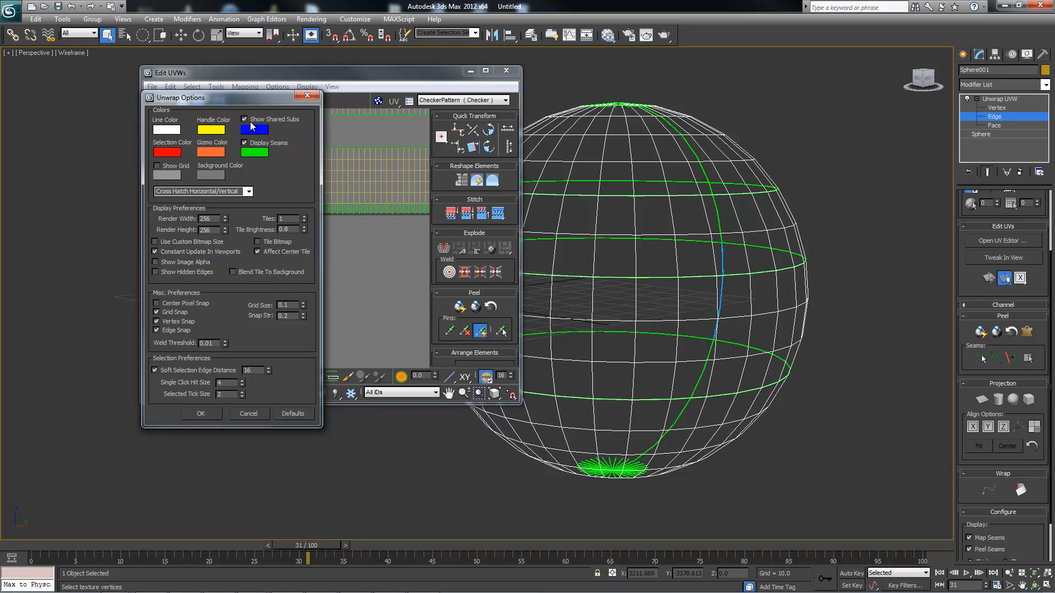
pyautogui.click(312, 98)
# Step: Examine the highlighted shared edges on the opposite border of the separated shell
pyautogui.scroll(-3, 352, 258)
pyautogui.moveTo(322, 275); pyautogui.dragTo(318, 227, button='middle')
pyautogui.scroll(3, 270, 275)
pyautogui.moveTo(271, 276); pyautogui.dragTo(233, 247, button='middle')
pyautogui.scroll(2, 236, 249)
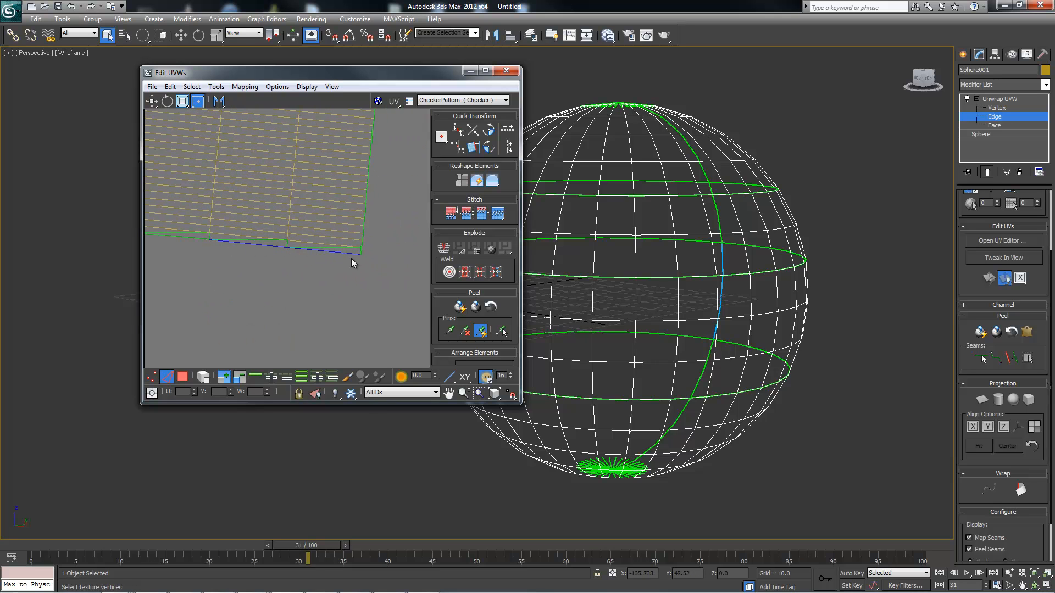
pyautogui.scroll(-4, 330, 235)
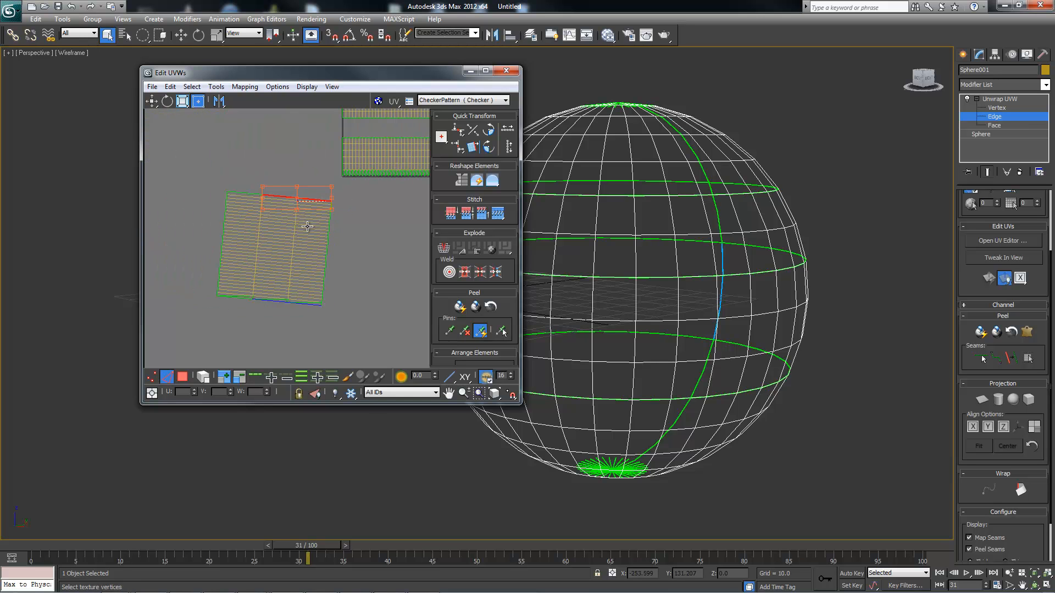
pyautogui.scroll(3, 295, 271)
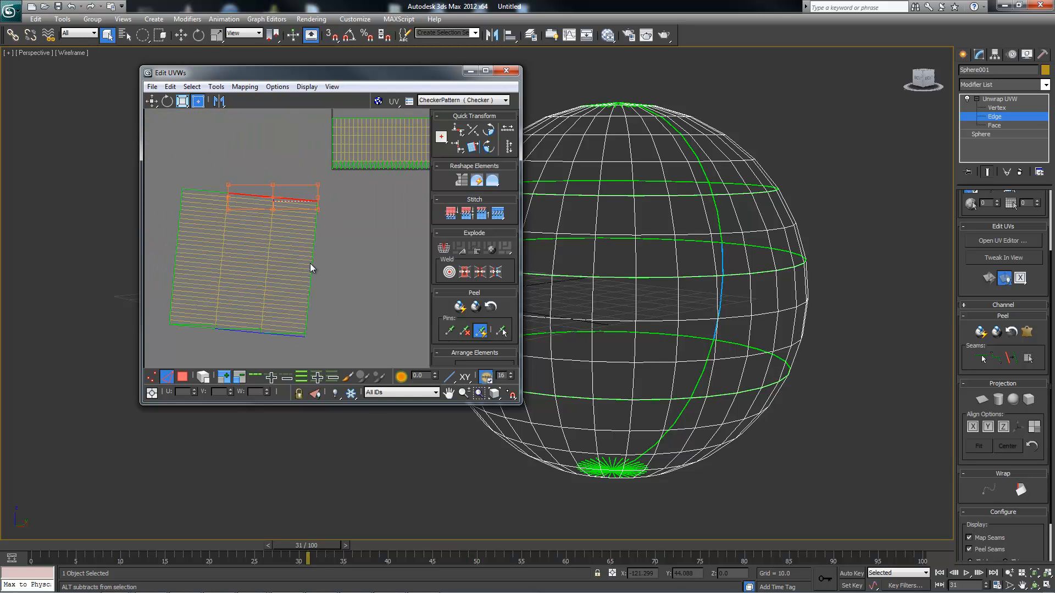
pyautogui.moveTo(317, 264); pyautogui.dragTo(327, 232, button='middle')
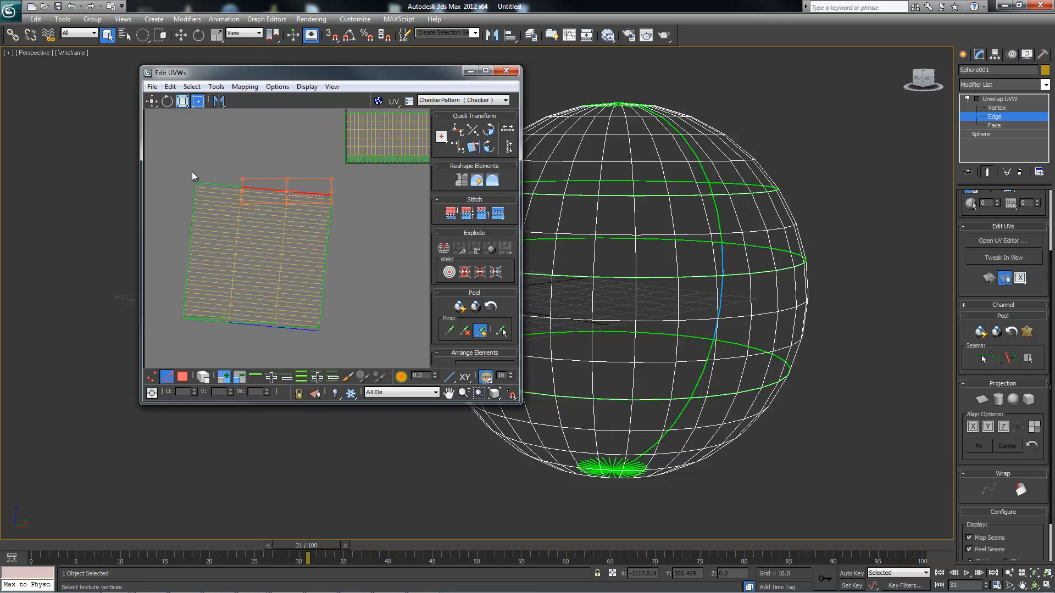
# Step: Rotate the separated UV shell about a quarter turn and clear the selection
pyautogui.moveTo(320, 341); pyautogui.dragTo(347, 348)
pyautogui.click(167, 100)
pyautogui.moveTo(291, 209); pyautogui.dragTo(164, 163)
pyautogui.moveTo(332, 359); pyautogui.dragTo(329, 356)
pyautogui.moveTo(330, 196); pyautogui.dragTo(188, 182)
pyautogui.click(261, 171)
pyautogui.moveTo(261, 171); pyautogui.dragTo(257, 251, button='middle')
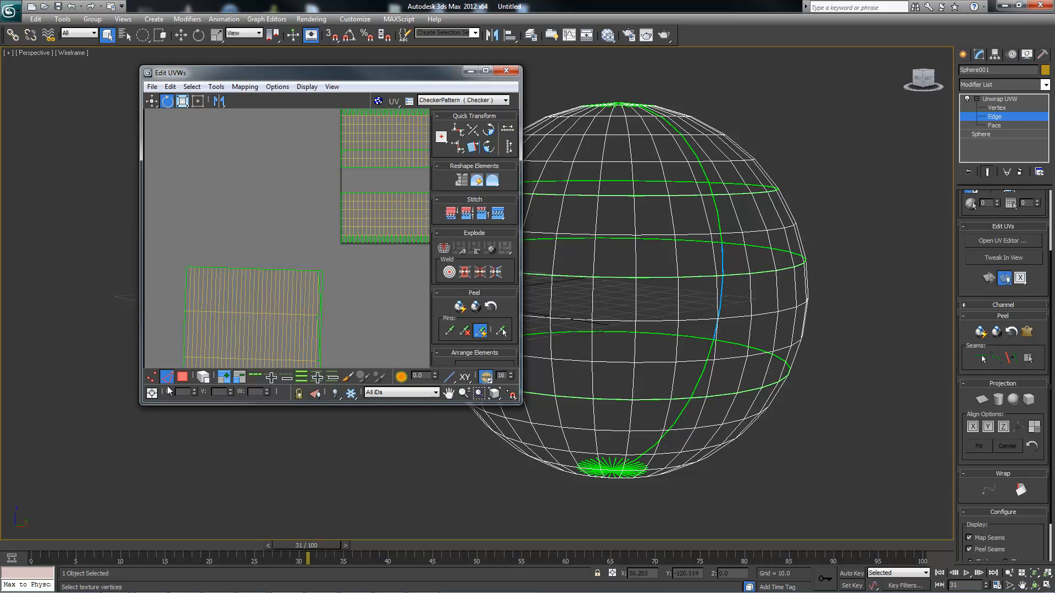
# Step: Switch to vertex selection, pick vertices on the shell's top border to check their shared counterparts, and deselect them
pyautogui.click(152, 377)
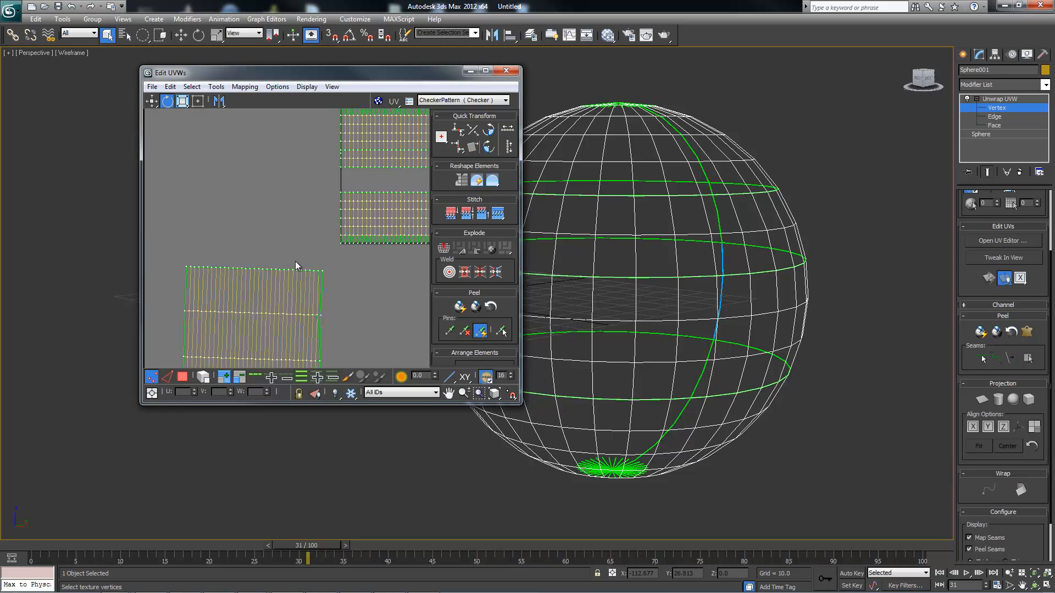
pyautogui.moveTo(278, 275); pyautogui.dragTo(279, 277)
pyautogui.moveTo(324, 242); pyautogui.dragTo(256, 244, button='middle')
pyautogui.scroll(2, 221, 315)
pyautogui.moveTo(221, 316); pyautogui.dragTo(246, 317, button='middle')
pyautogui.moveTo(185, 247); pyautogui.dragTo(273, 278)
pyautogui.moveTo(309, 239); pyautogui.dragTo(242, 293, button='middle')
pyautogui.scroll(-1, 304, 310)
pyautogui.scroll(-1, 294, 328)
pyautogui.click(230, 253)
pyautogui.scroll(1, 236, 322)
pyautogui.scroll(-2, 242, 293)
pyautogui.moveTo(243, 292); pyautogui.dragTo(275, 301, button='middle')
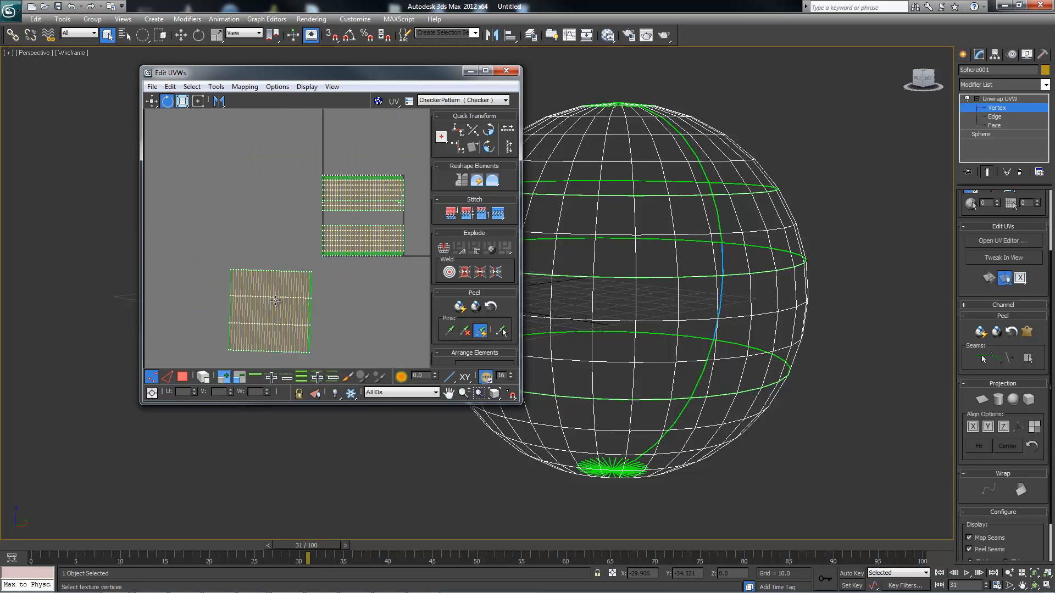
# Step: Try rotating the whole separated UV shell, undo the rotation, and deselect it
pyautogui.scroll(-1, 275, 301)
pyautogui.click(303, 373)
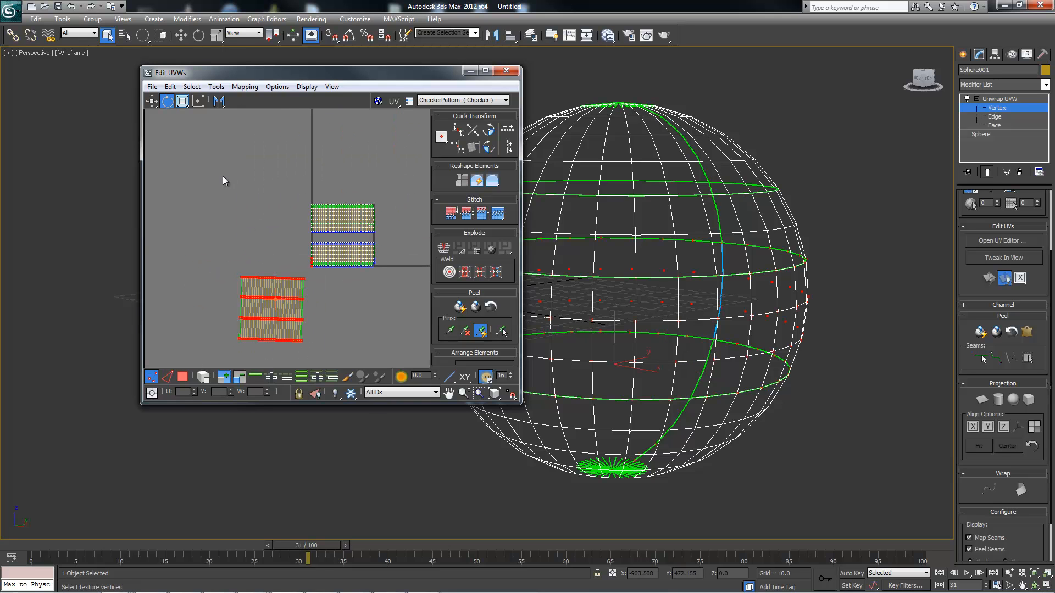
pyautogui.click(166, 104)
pyautogui.moveTo(255, 276); pyautogui.dragTo(323, 317)
pyautogui.hotkey('ctrl', 'z')
pyautogui.click(222, 300)
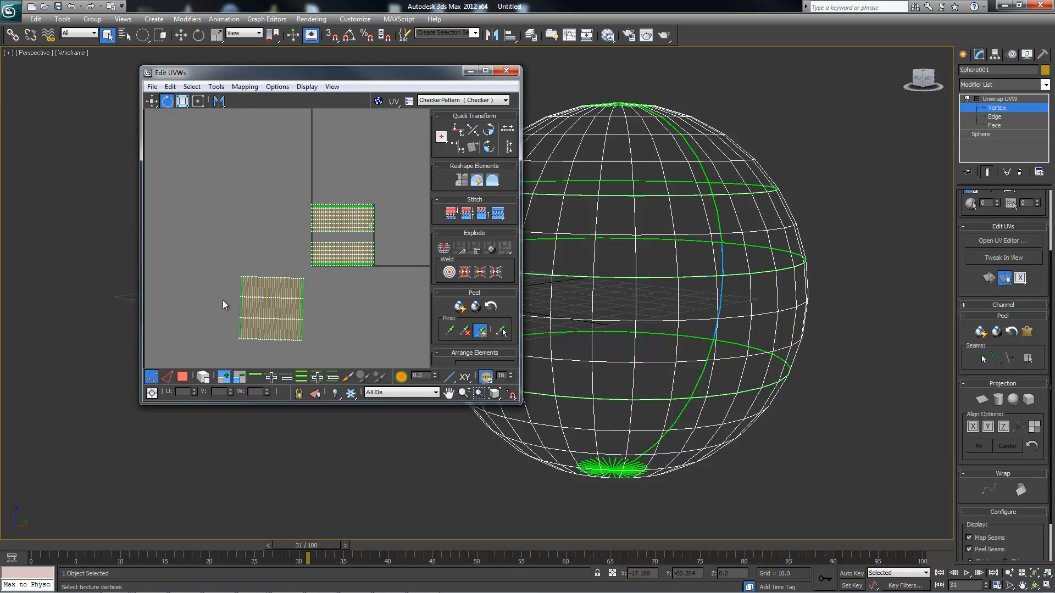
# Step: Reselect the separated UV shell, rotate it again, and clear the selection
pyautogui.click(267, 312)
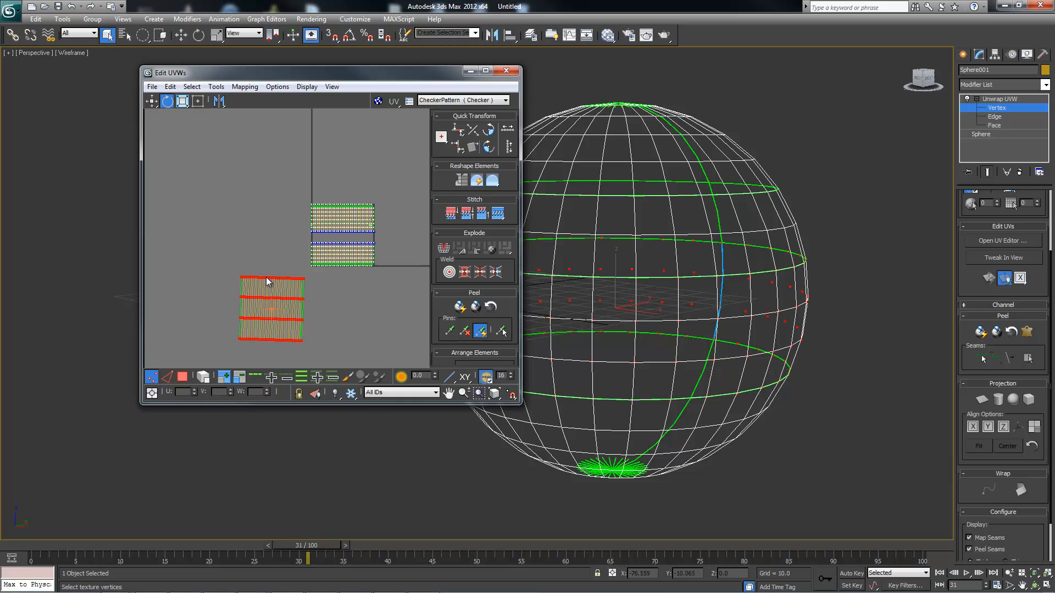
pyautogui.moveTo(259, 276); pyautogui.dragTo(206, 302)
pyautogui.click(340, 355)
pyautogui.scroll(2, 334, 271)
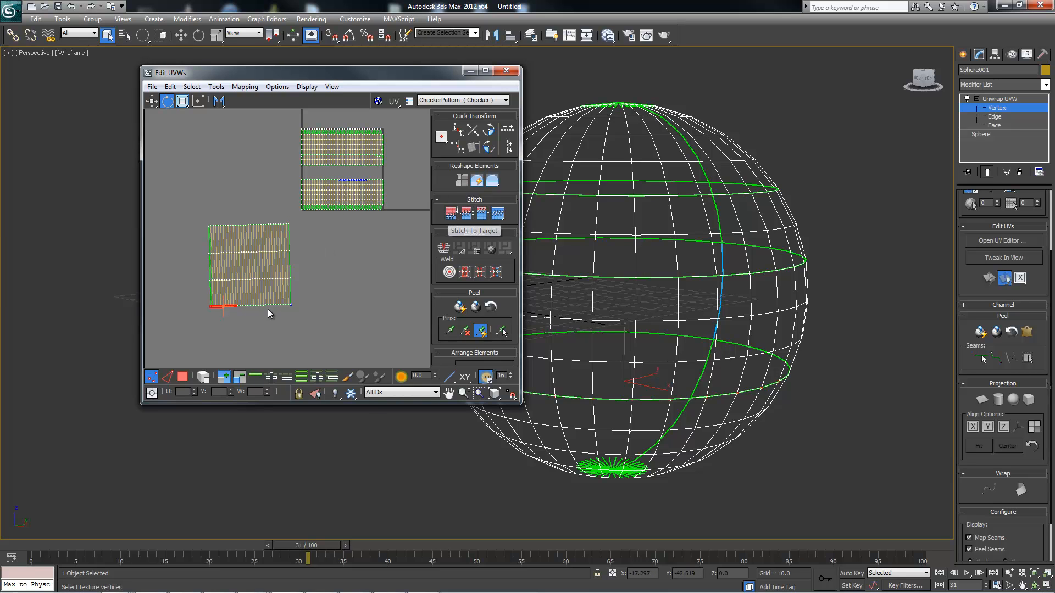
# Step: Try Stitch To Target and Stitch To Average on the selected vertices of the separated shell's bottom border, undoing each
pyautogui.click(450, 213)
pyautogui.hotkey('ctrl', 'z')
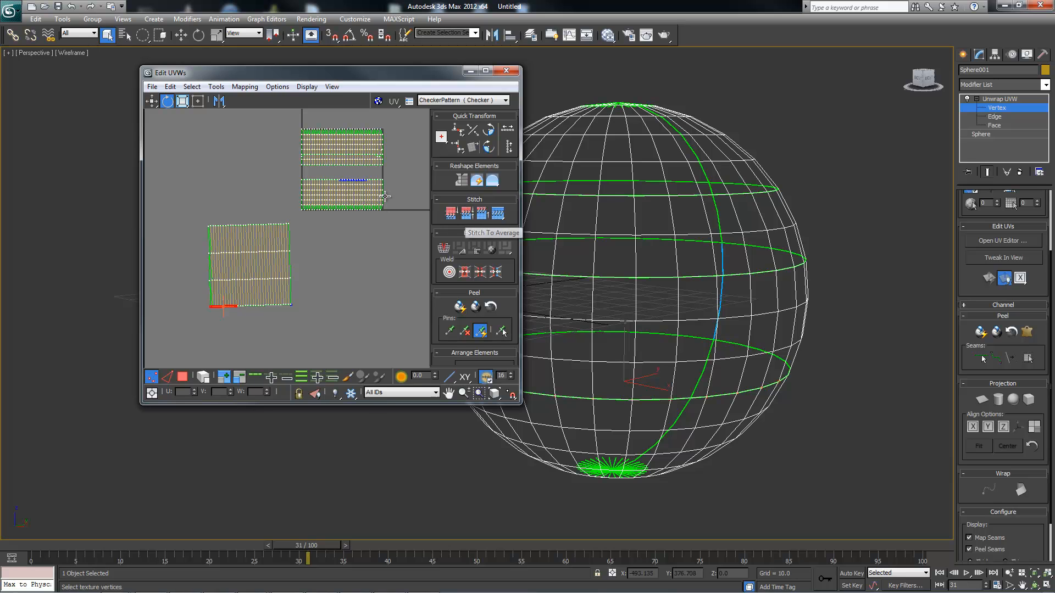
pyautogui.click(455, 215)
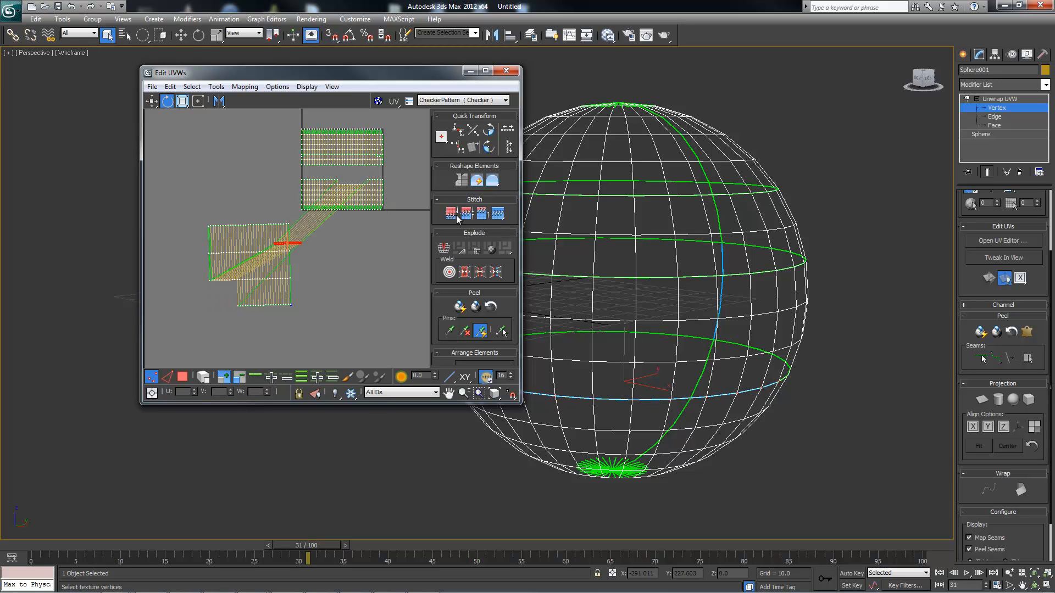
pyautogui.hotkey('ctrl', 'z')
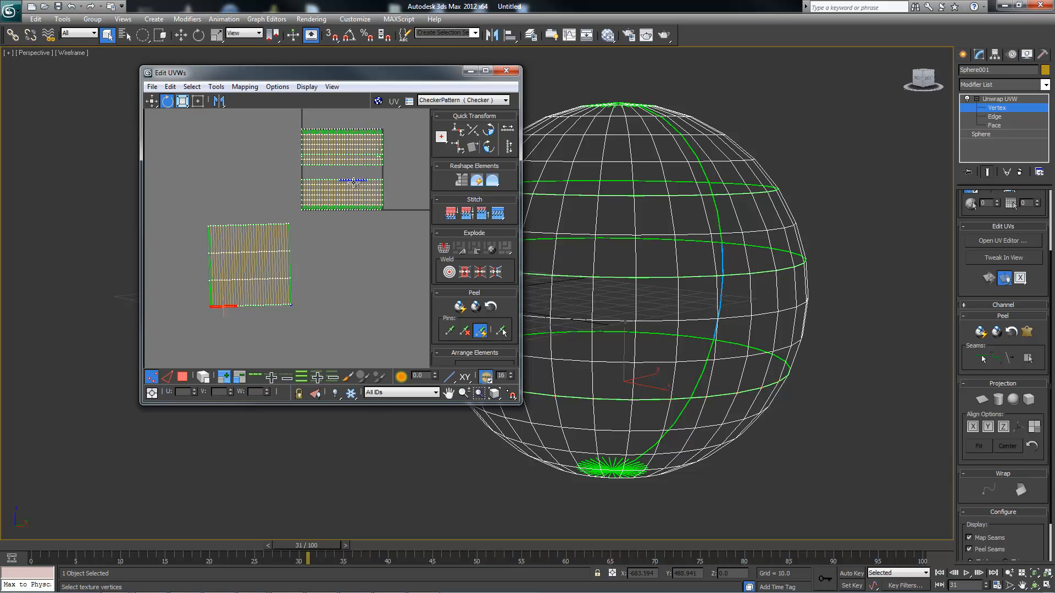
# Step: Try Stitch To Source on the same bottom-border vertices and undo it
pyautogui.click(483, 214)
pyautogui.hotkey('ctrl', 'z')
pyautogui.moveTo(361, 250); pyautogui.dragTo(361, 246, button='middle')
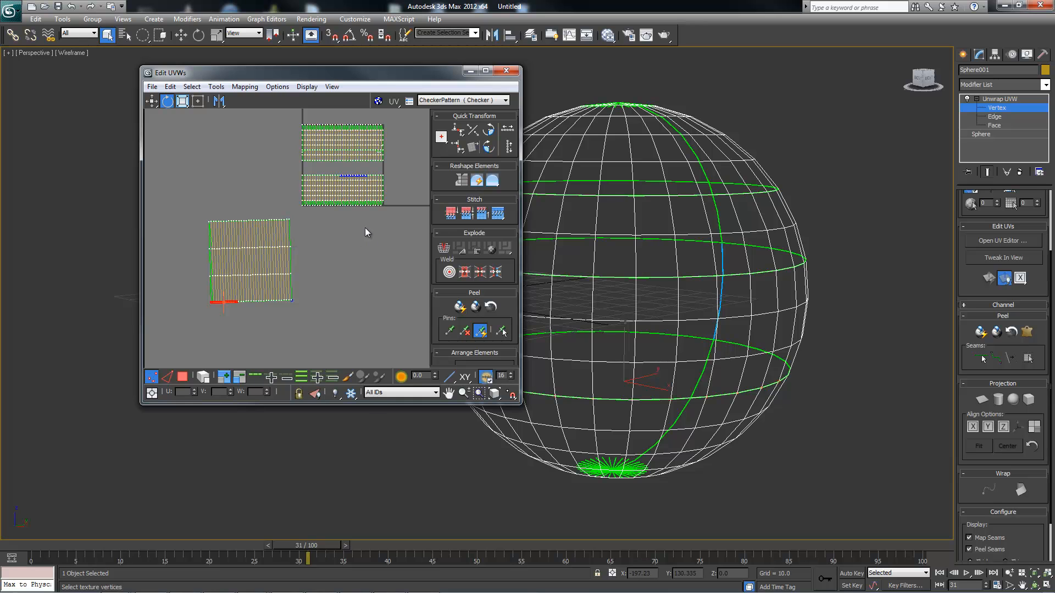
# Step: Try the custom Stitch Tool, toggle Align Clusters, turn off Scale Clusters, and cancel the stitch
pyautogui.click(501, 215)
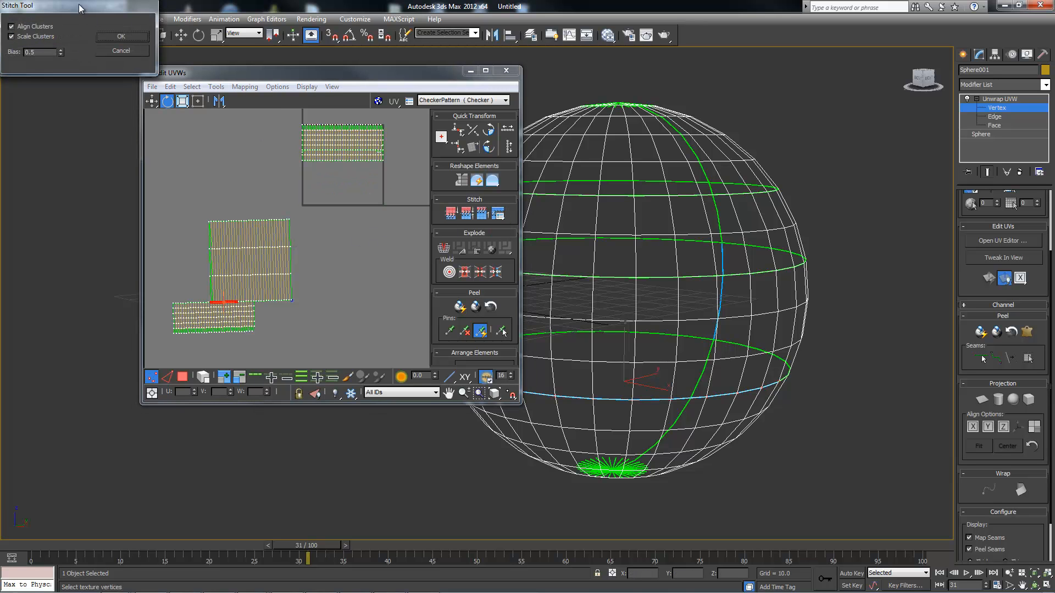
pyautogui.moveTo(81, 8); pyautogui.dragTo(580, 172)
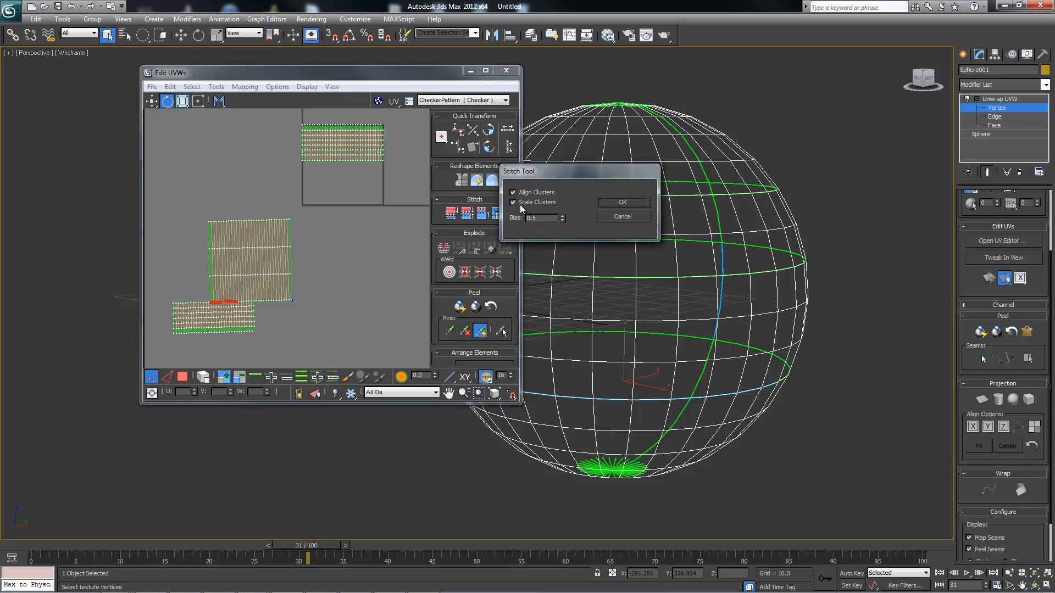
pyautogui.click(513, 194)
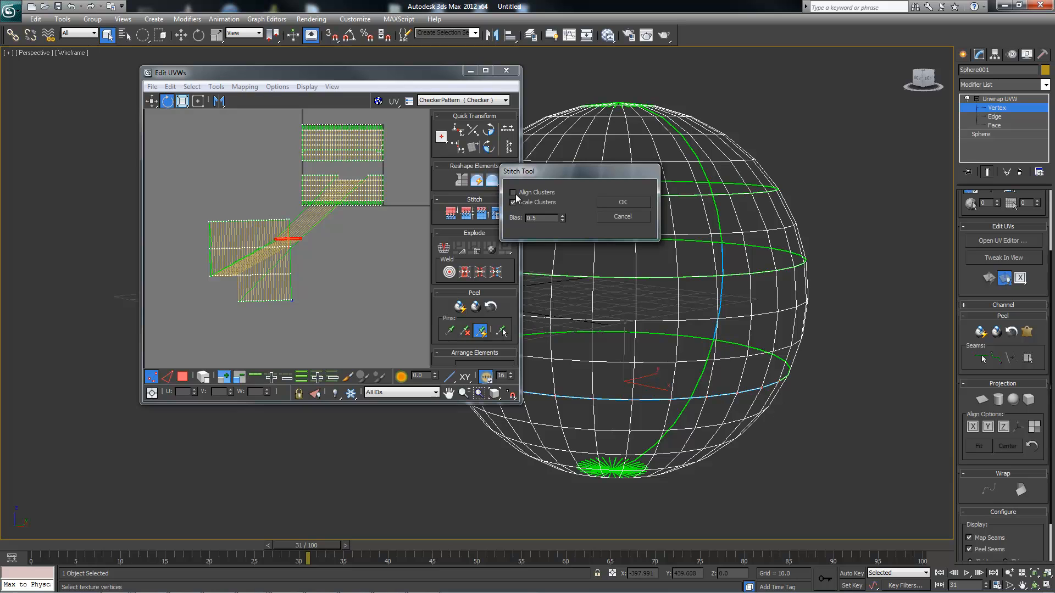
pyautogui.click(513, 192)
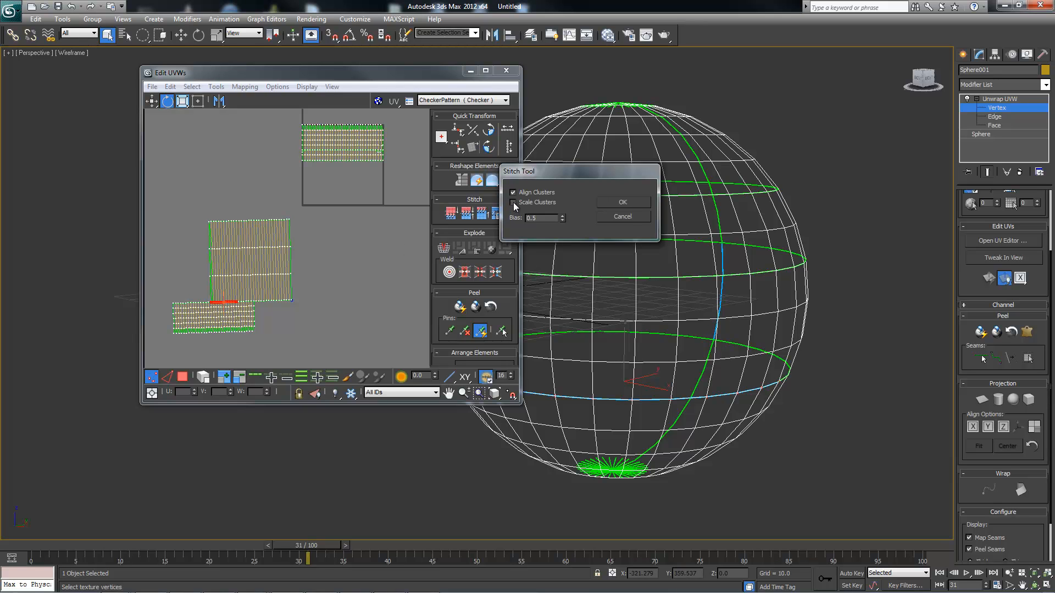
pyautogui.click(625, 217)
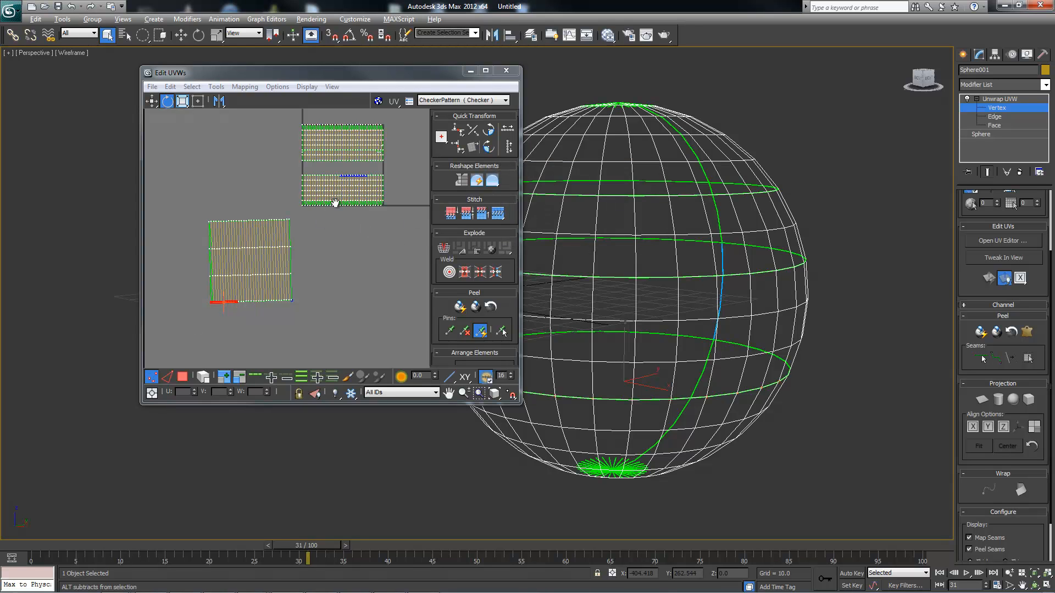
# Step: Select the lower UV shell in the layout and scale it down to a small block in Freeform mode
pyautogui.moveTo(345, 193); pyautogui.dragTo(312, 202, button='middle')
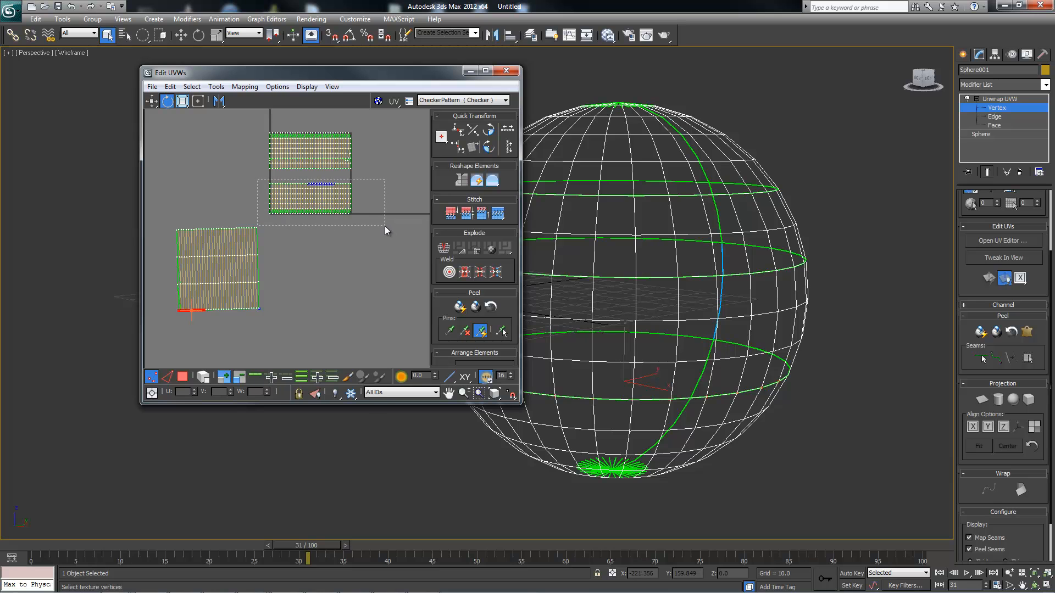
pyautogui.moveTo(385, 226); pyautogui.dragTo(383, 224)
pyautogui.moveTo(353, 225); pyautogui.dragTo(341, 229, button='middle')
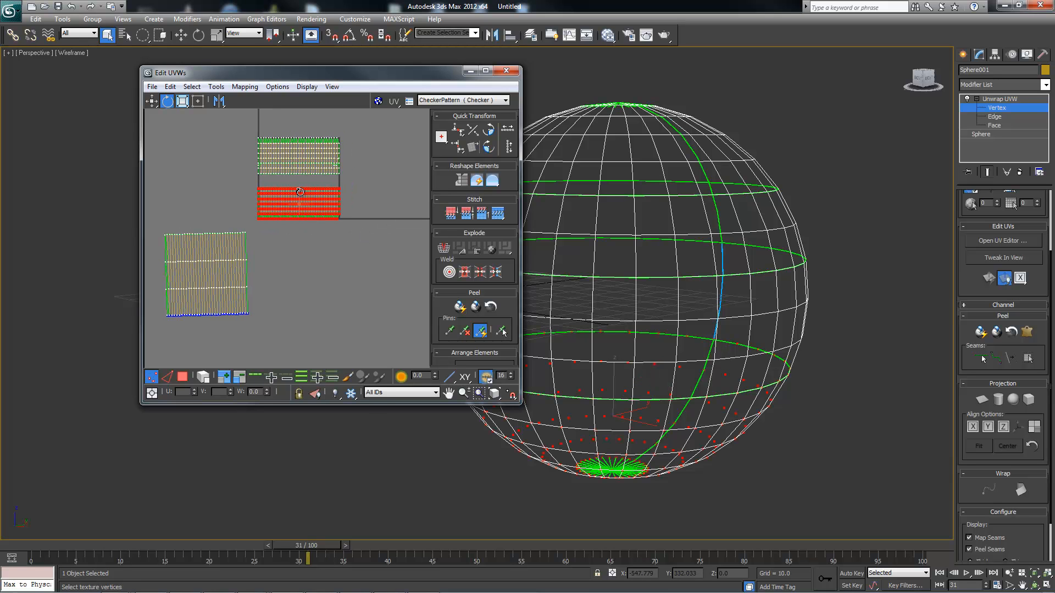
pyautogui.click(199, 102)
pyautogui.moveTo(340, 187); pyautogui.dragTo(287, 212)
pyautogui.moveTo(328, 220); pyautogui.dragTo(339, 219, button='middle')
# Step: Select vertices on the separated shell's bottom border, try a custom stitch with Scale Clusters toggled, and cancel it
pyautogui.click(244, 331)
pyautogui.moveTo(218, 308); pyautogui.dragTo(214, 308)
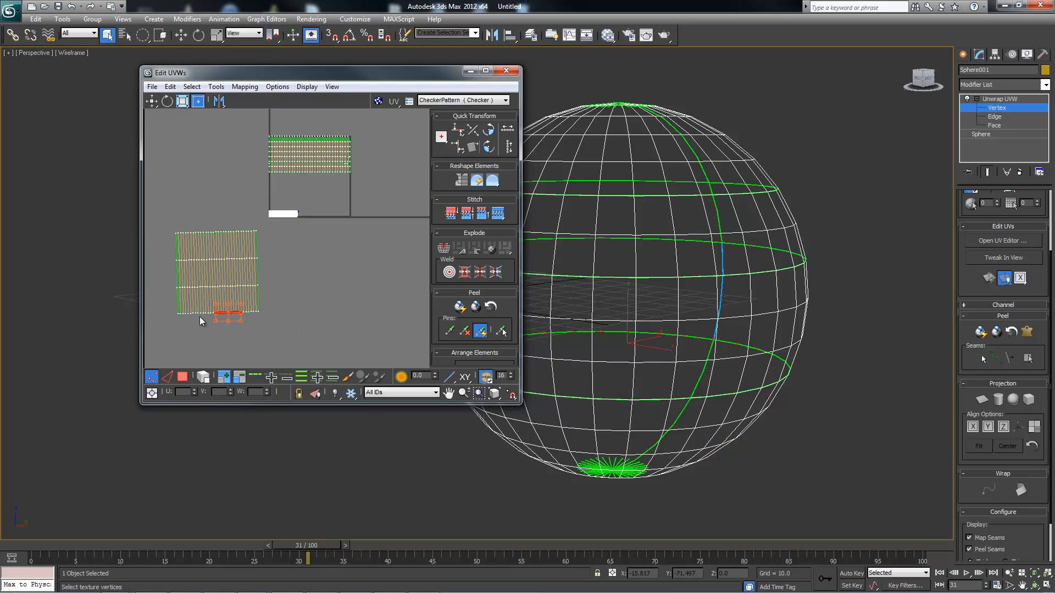
pyautogui.click(498, 218)
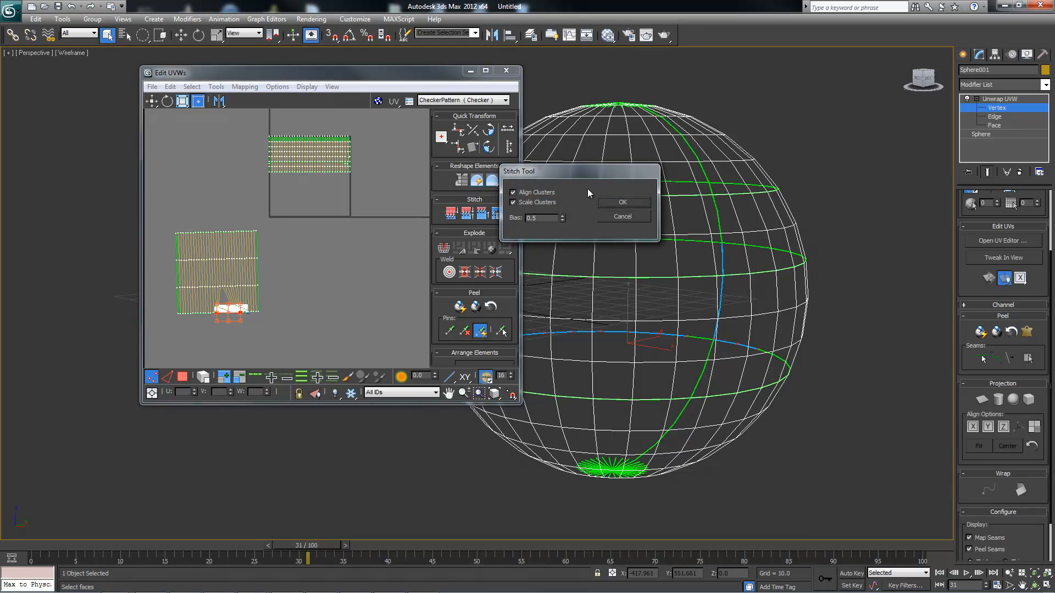
pyautogui.click(514, 202)
pyautogui.click(512, 202)
pyautogui.click(512, 203)
pyautogui.click(622, 217)
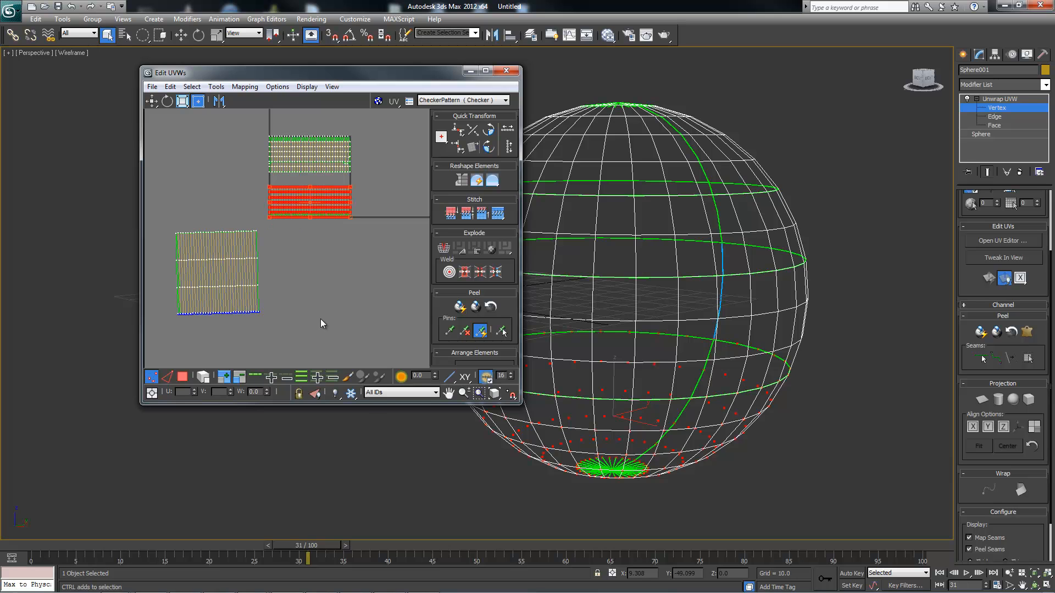
# Step: Clear the lower shell's selection and select the vertices at the left end of the separated shell's bottom border
pyautogui.click(320, 318)
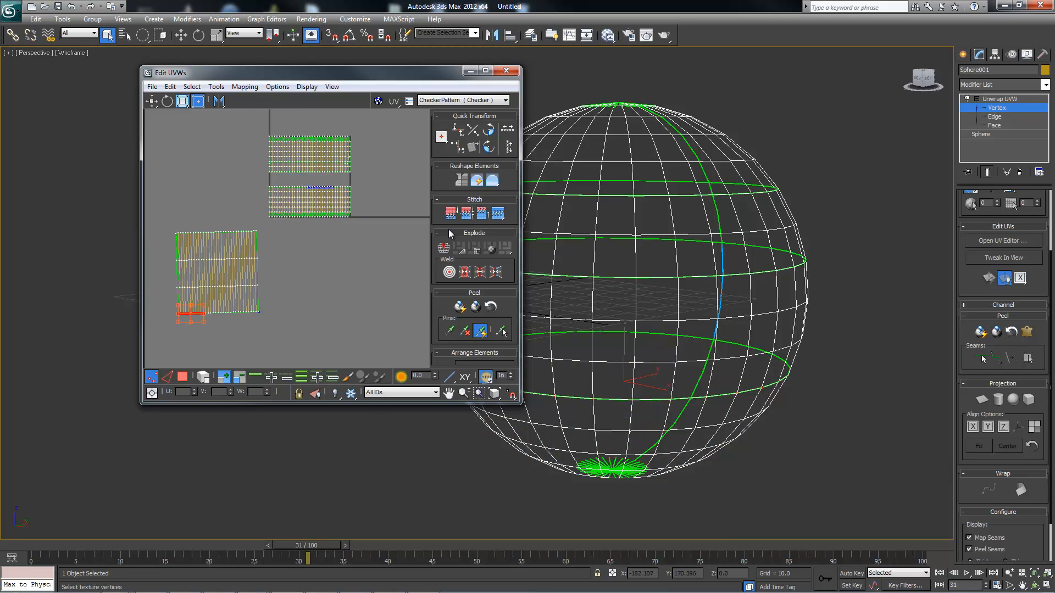
pyautogui.moveTo(345, 288)
pyautogui.mouseDown(button='middle')
pyautogui.moveTo(331, 308)
pyautogui.moveTo(342, 351)
pyautogui.moveTo(352, 251)
pyautogui.moveTo(343, 325)
pyautogui.moveTo(323, 334)
pyautogui.moveTo(347, 307)
pyautogui.mouseUp(button='middle')
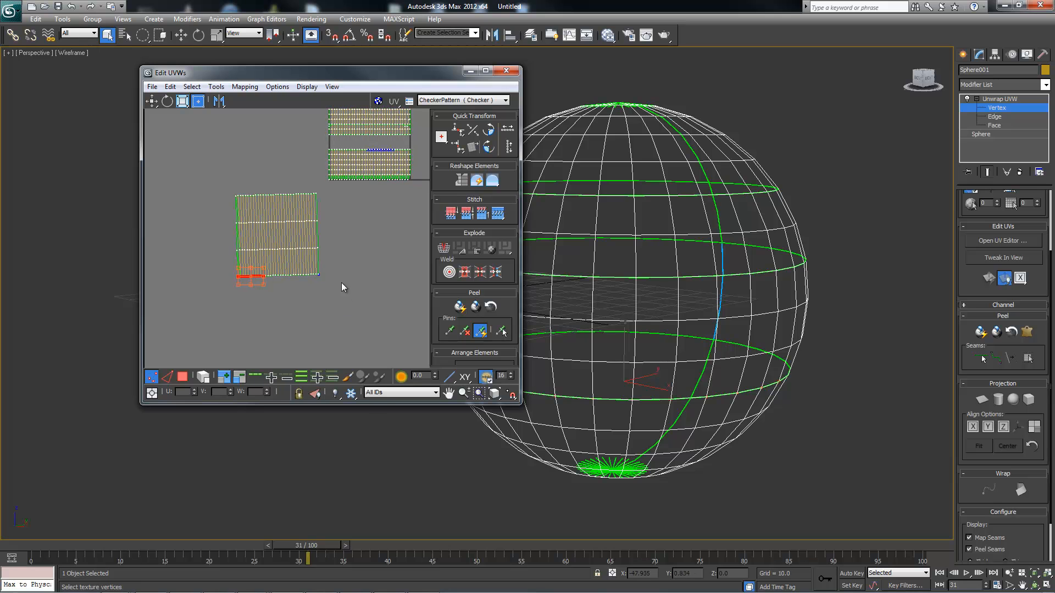
pyautogui.moveTo(345, 245); pyautogui.dragTo(295, 291, button='middle')
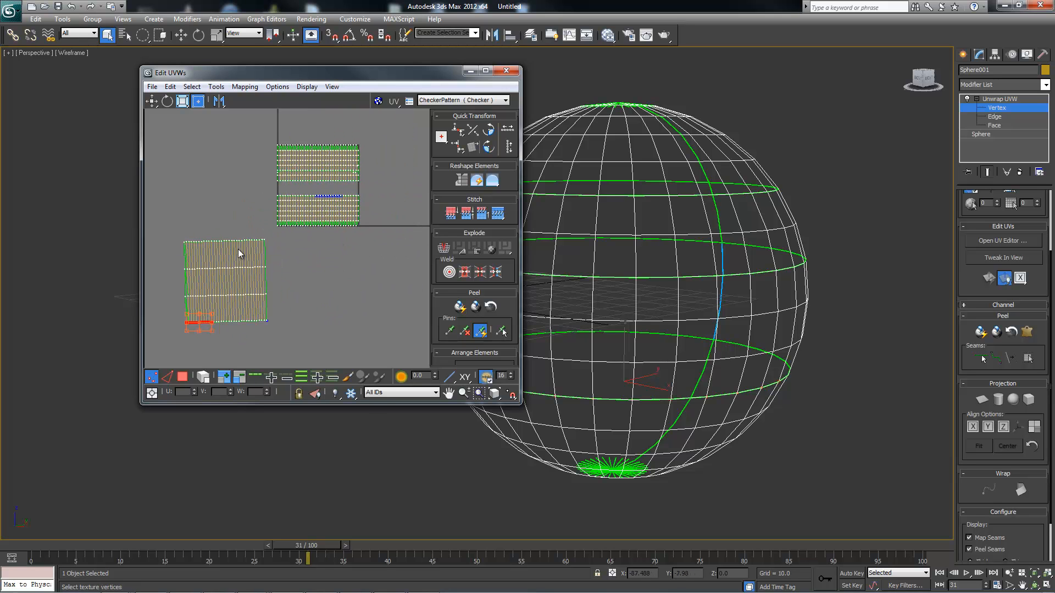
pyautogui.moveTo(238, 249); pyautogui.dragTo(304, 266, button='middle')
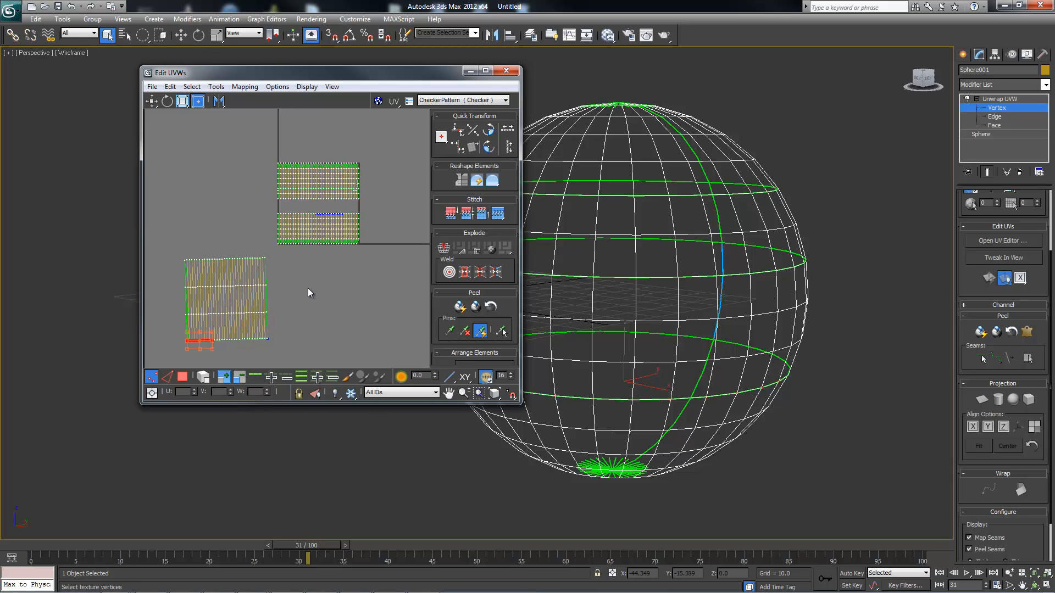
pyautogui.moveTo(268, 284); pyautogui.dragTo(292, 285, button='middle')
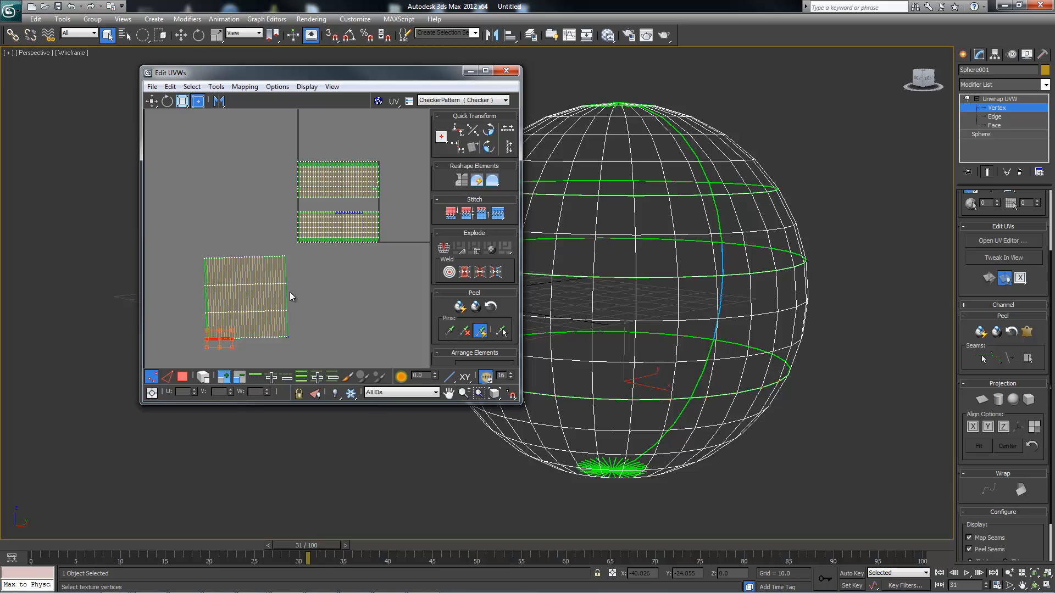